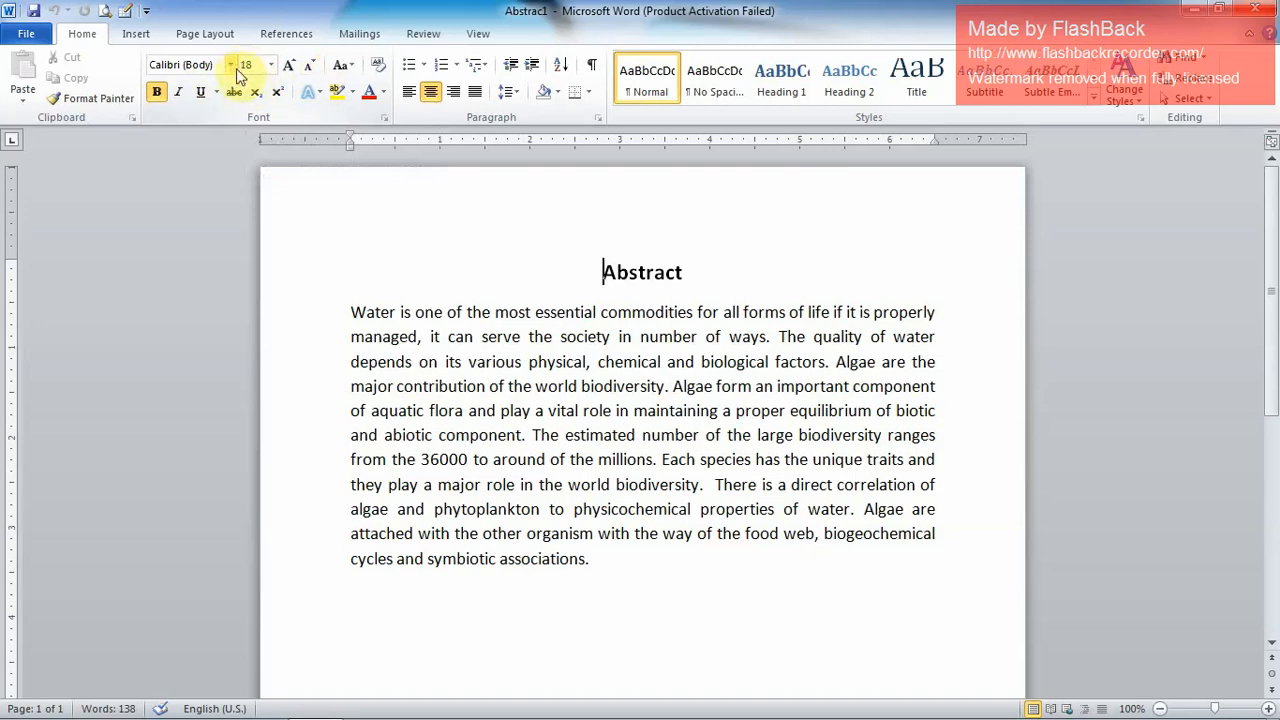
- Browse the available fonts for the heading "Abstract" and apply Arial Unicode MS to it
{"action": "left_click", "coordinate": [230, 65]}
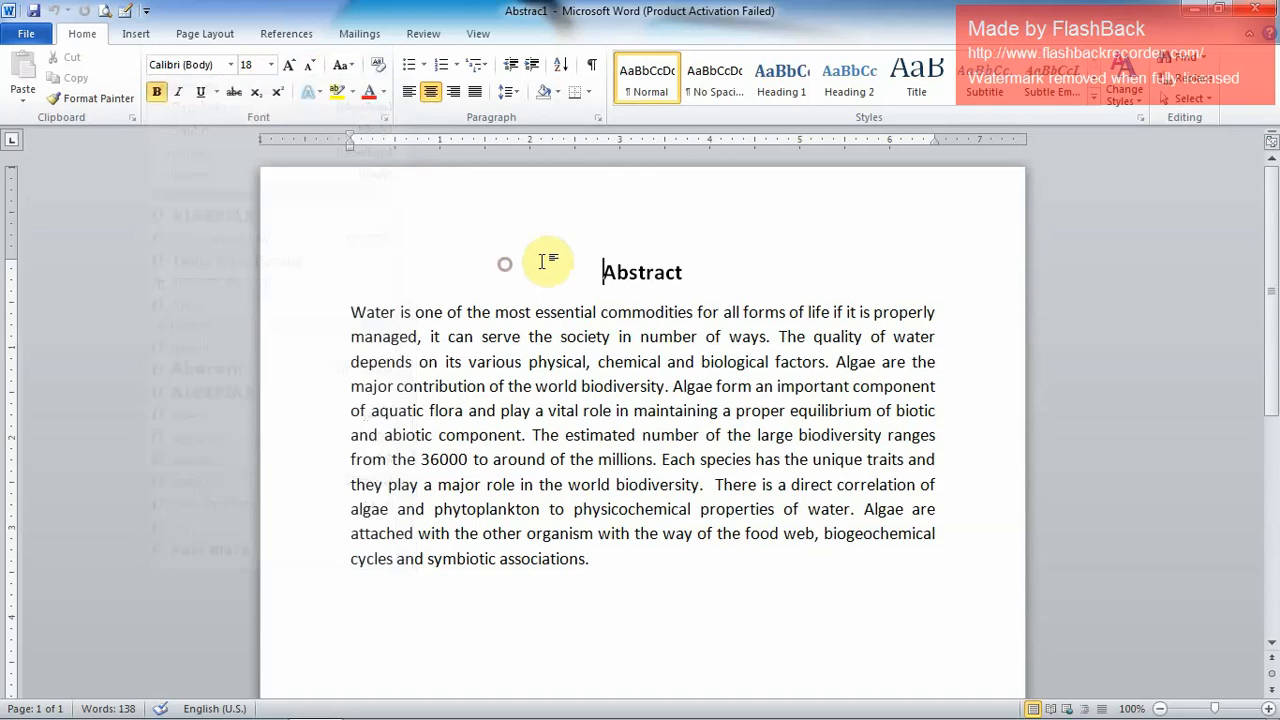
{"action": "left_click", "coordinate": [505, 265]}
{"action": "left_click_drag", "start_coordinate": [603, 268], "coordinate": [683, 278]}
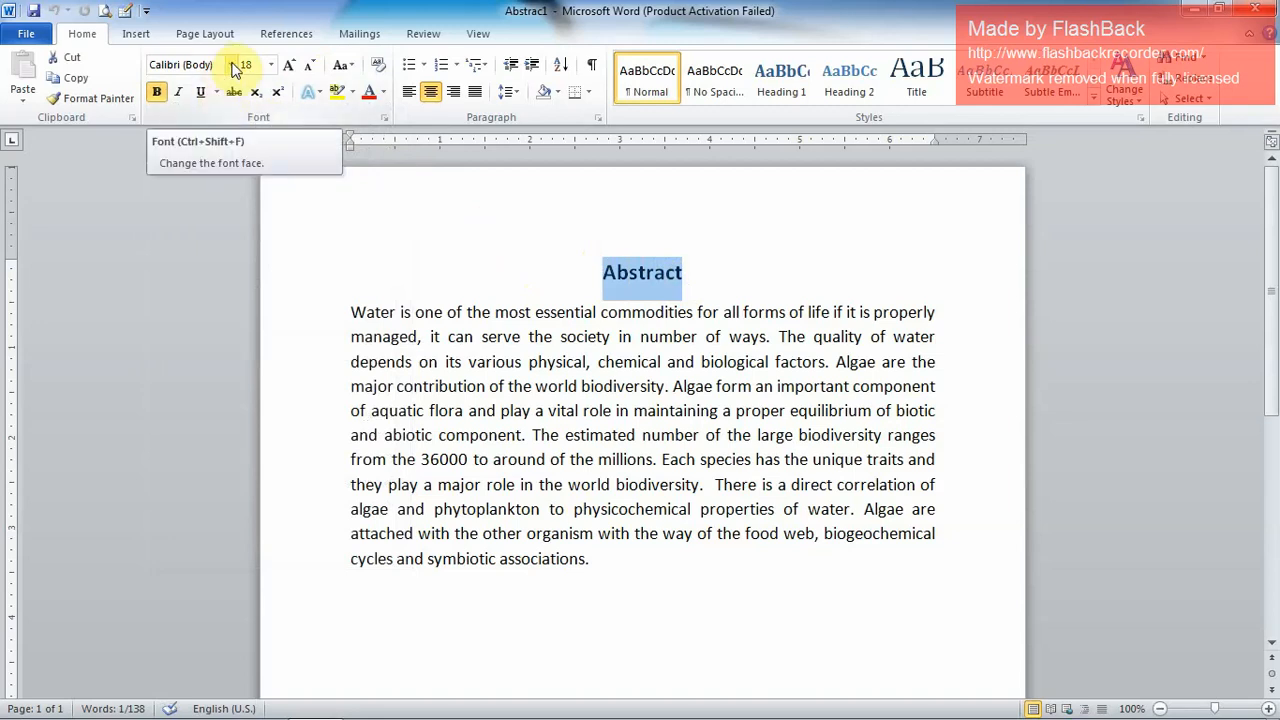
{"action": "left_click", "coordinate": [232, 68]}
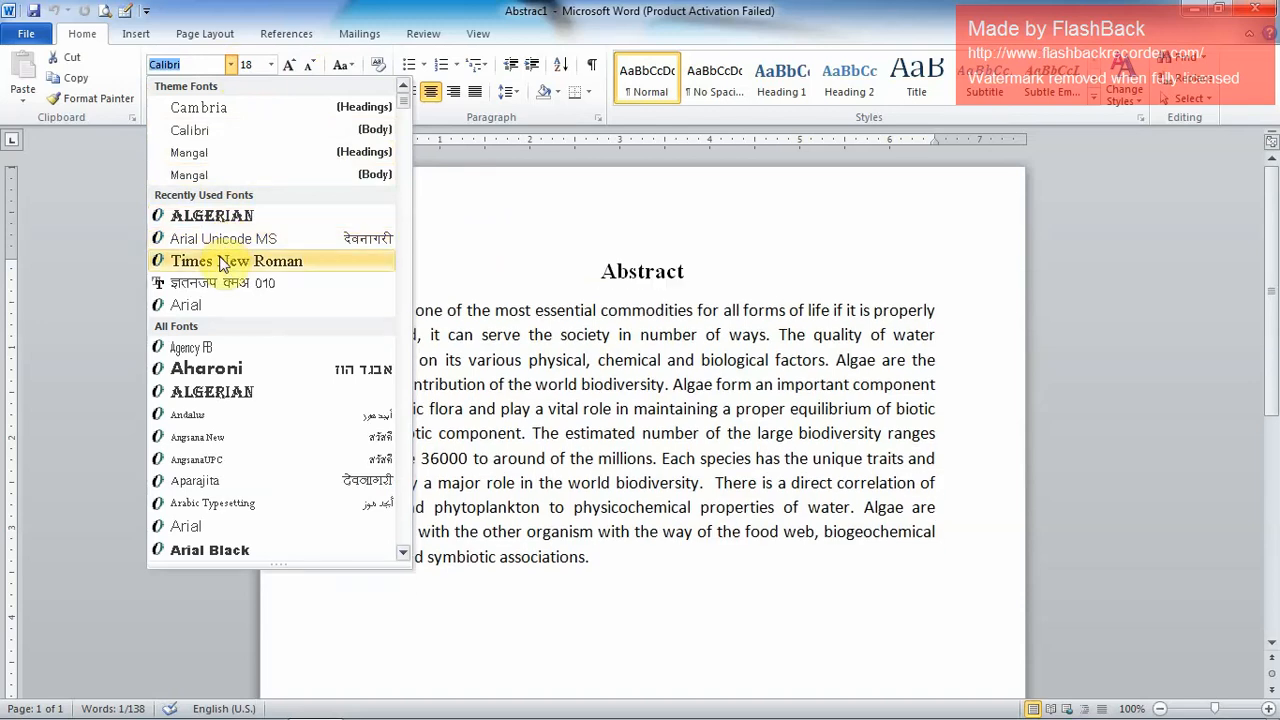
{"action": "key", "text": "Down"}
{"action": "key", "text": "Down"}
{"action": "key", "text": "Down"}
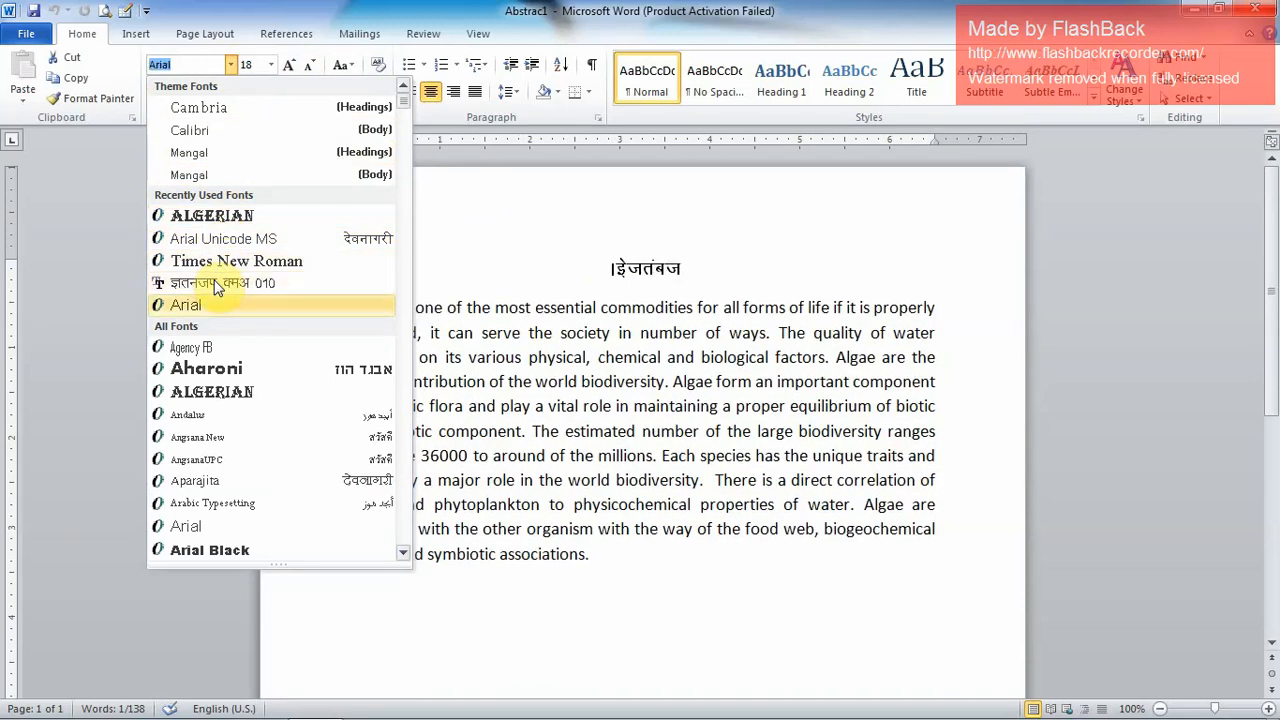
{"action": "key", "text": "Down"}
{"action": "key", "text": "Down"}
{"action": "key", "text": "Down"}
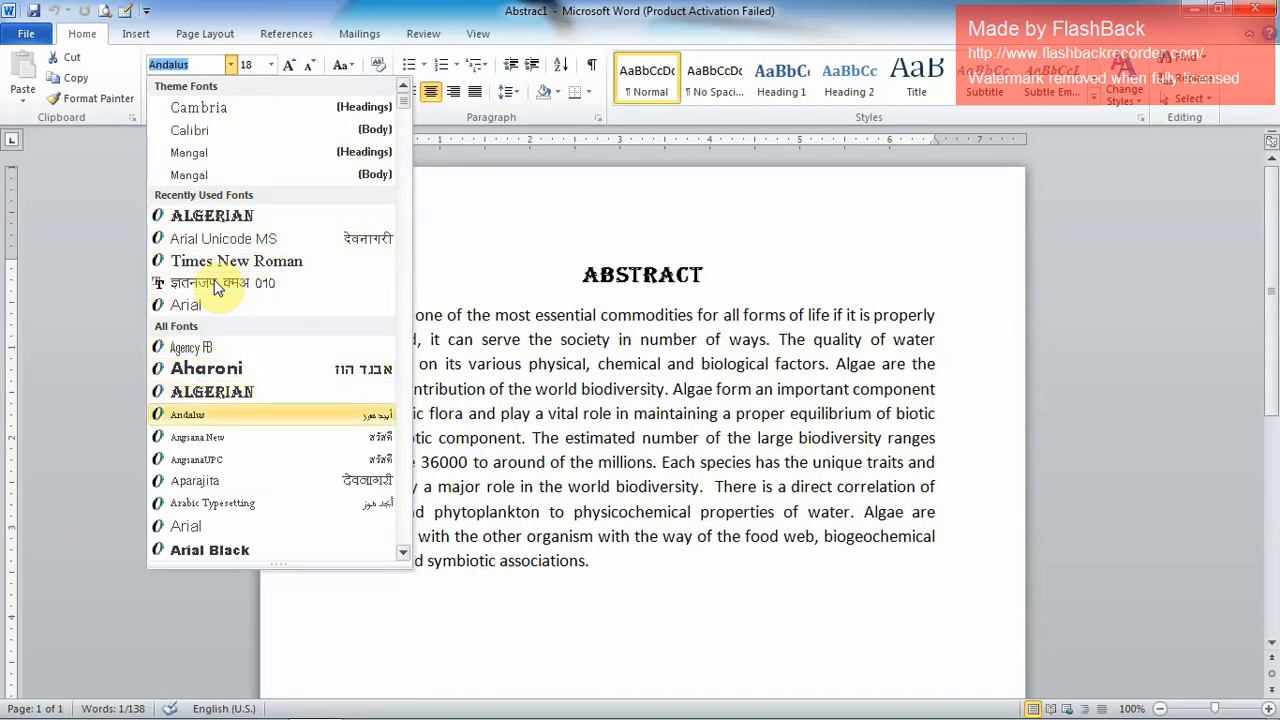
{"action": "key", "text": "Down"}
{"action": "key", "text": "Down"}
{"action": "key", "text": "Down"}
{"action": "key", "text": "Down"}
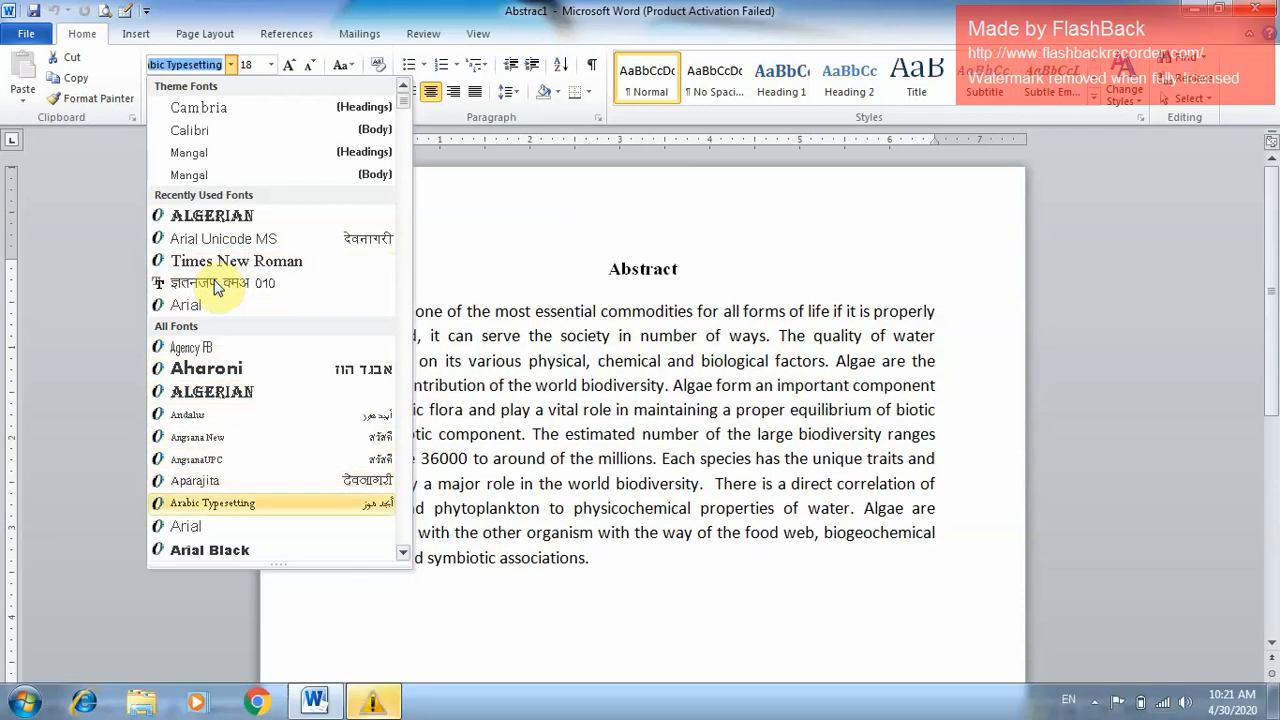
{"action": "key", "text": "Down"}
{"action": "key", "text": "Down"}
{"action": "key", "text": "Down"}
{"action": "key", "text": "Down"}
{"action": "key", "text": "Down"}
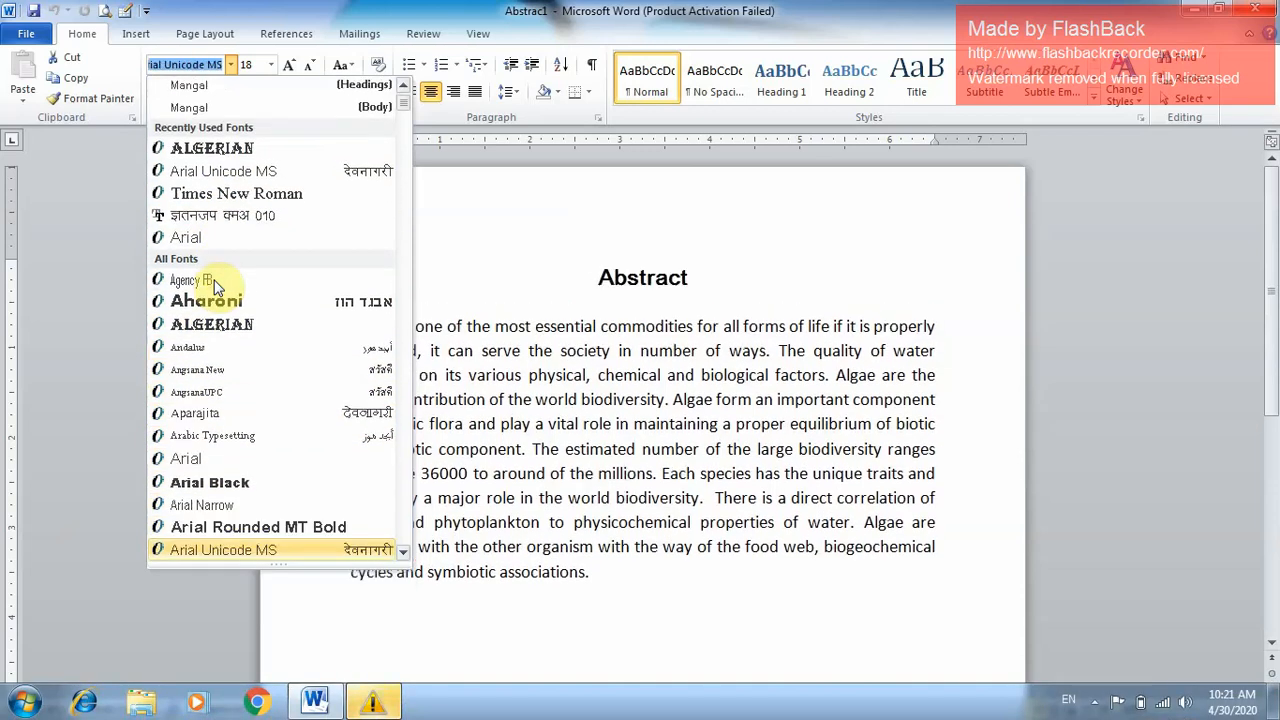
{"action": "key", "text": "Down"}
{"action": "key", "text": "Down"}
{"action": "key", "text": "Down"}
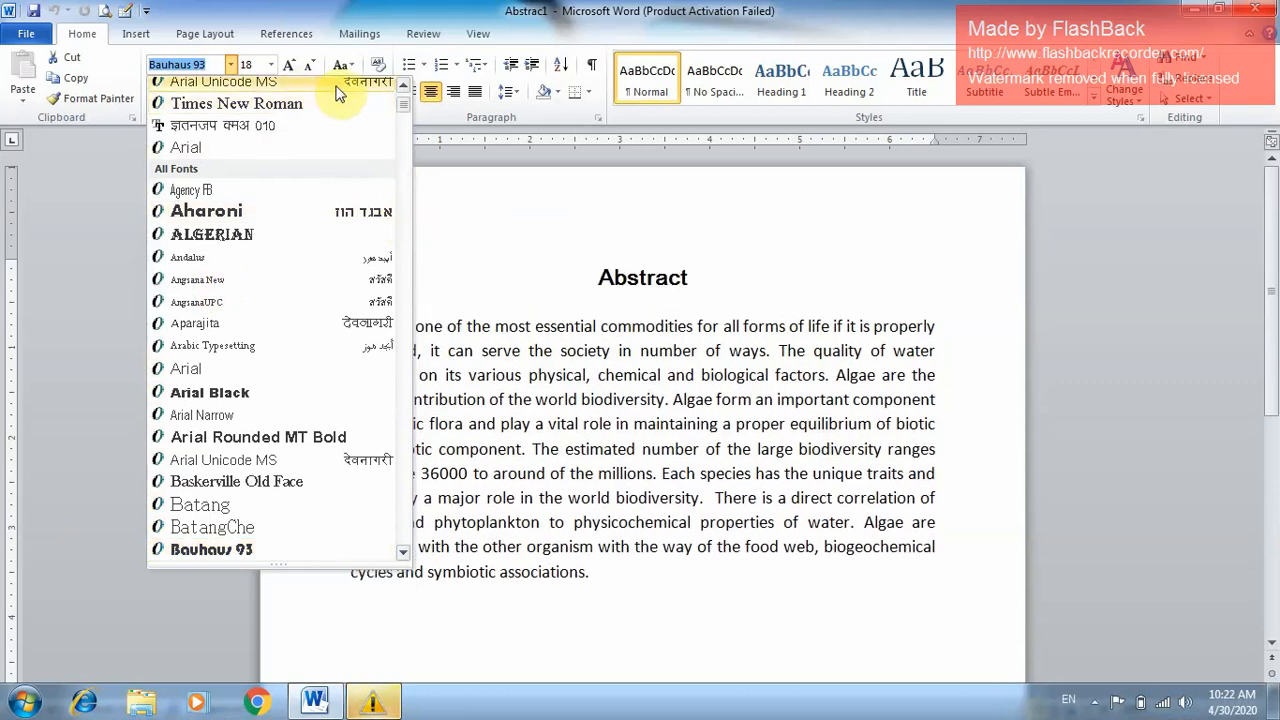
{"action": "left_click", "coordinate": [336, 86]}
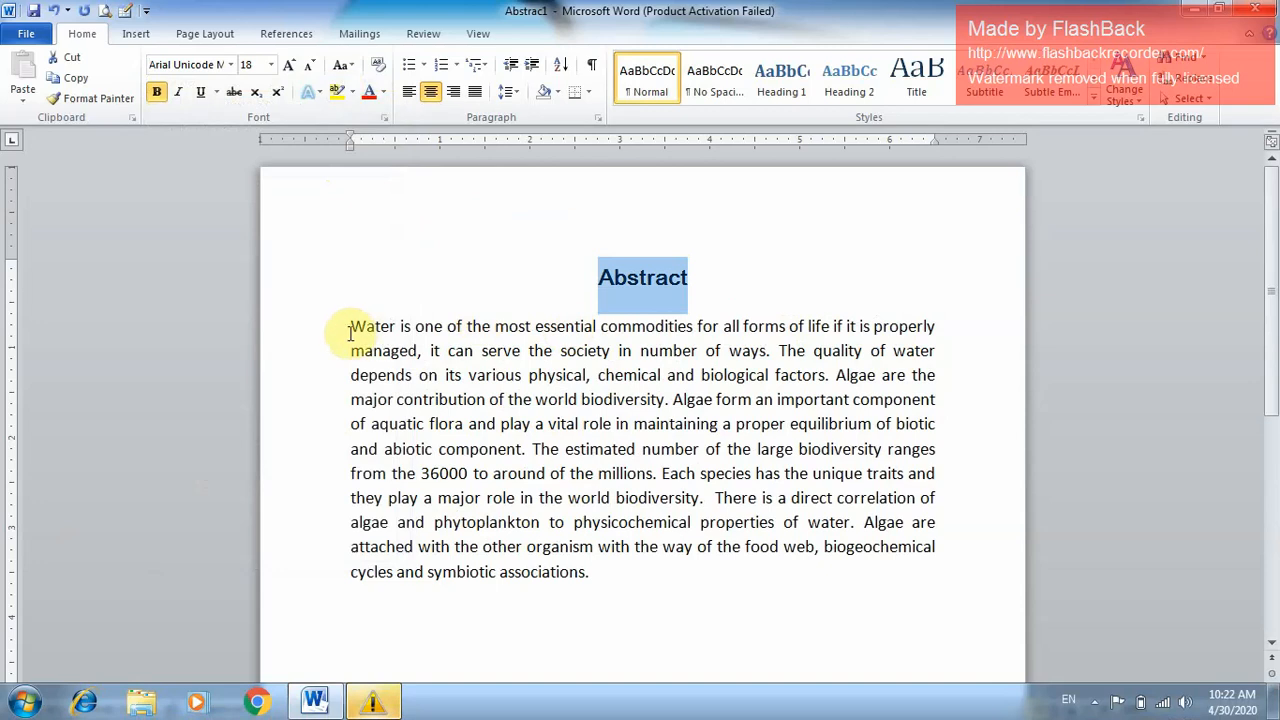
- Preview fonts such as Kruti Dev 010, Aharoni and Angsana New on the whole body paragraph without applying any
{"action": "left_click_drag", "start_coordinate": [352, 331], "coordinate": [609, 600]}
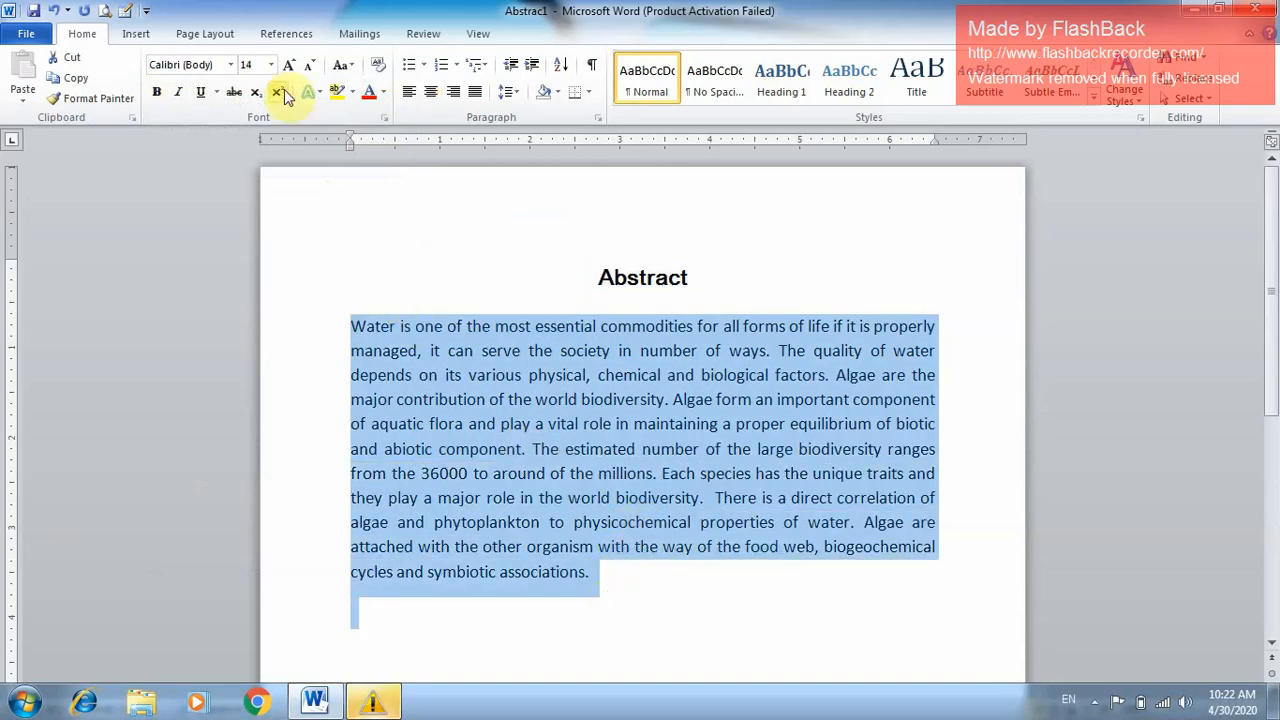
{"action": "left_click", "coordinate": [231, 64]}
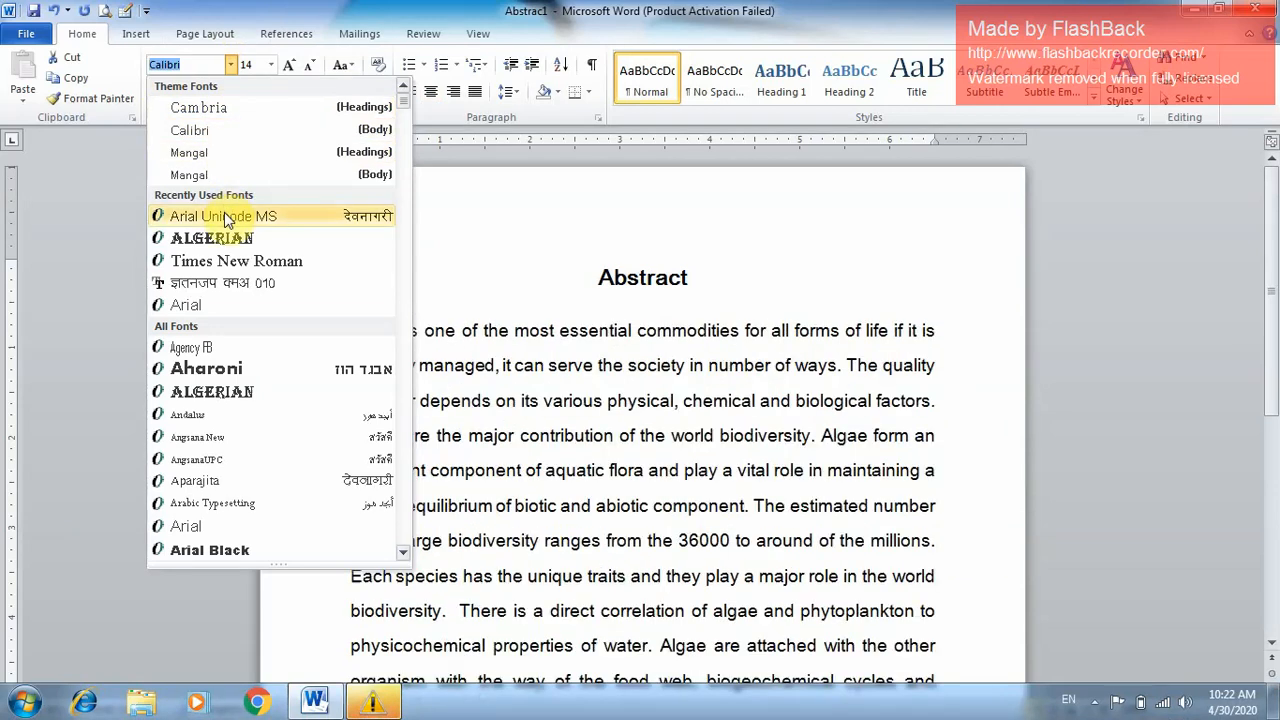
{"action": "key", "text": "Down"}
{"action": "key", "text": "Down"}
{"action": "key", "text": "Down"}
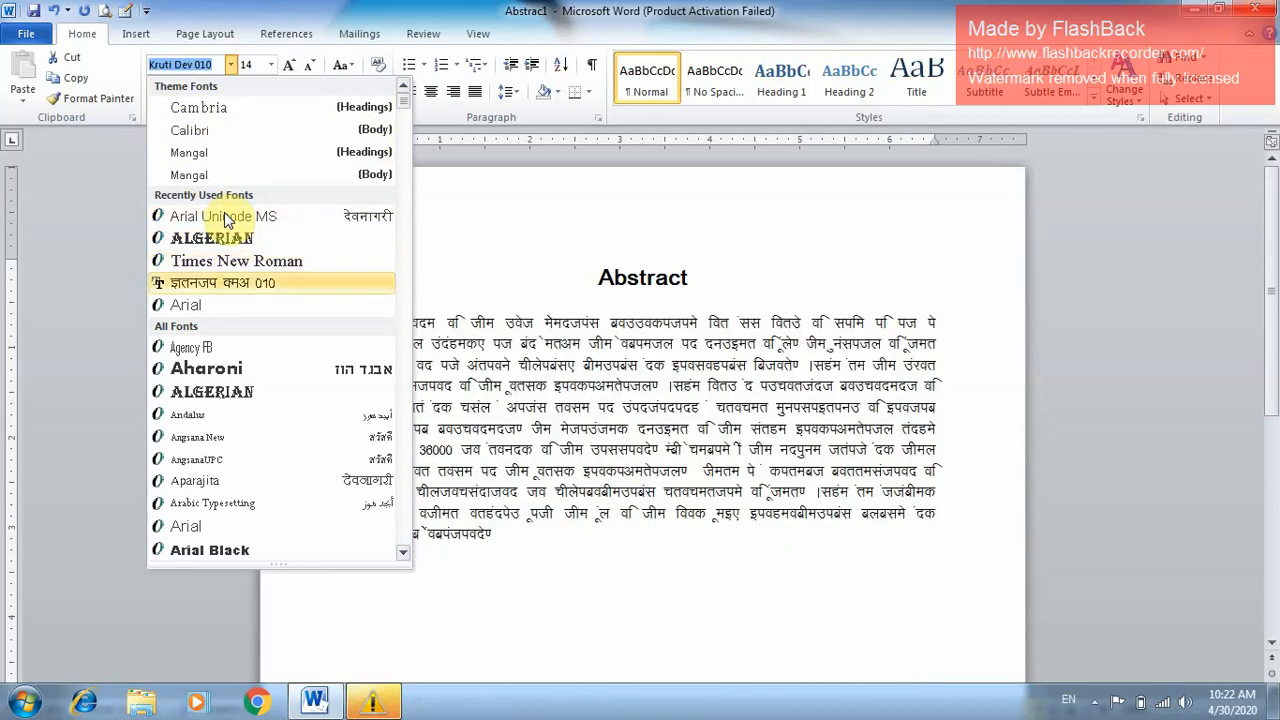
{"action": "key", "text": "Up"}
{"action": "key", "text": "Up"}
{"action": "key", "text": "Down"}
{"action": "key", "text": "Down"}
{"action": "key", "text": "Down"}
{"action": "key", "text": "Down"}
{"action": "key", "text": "Down"}
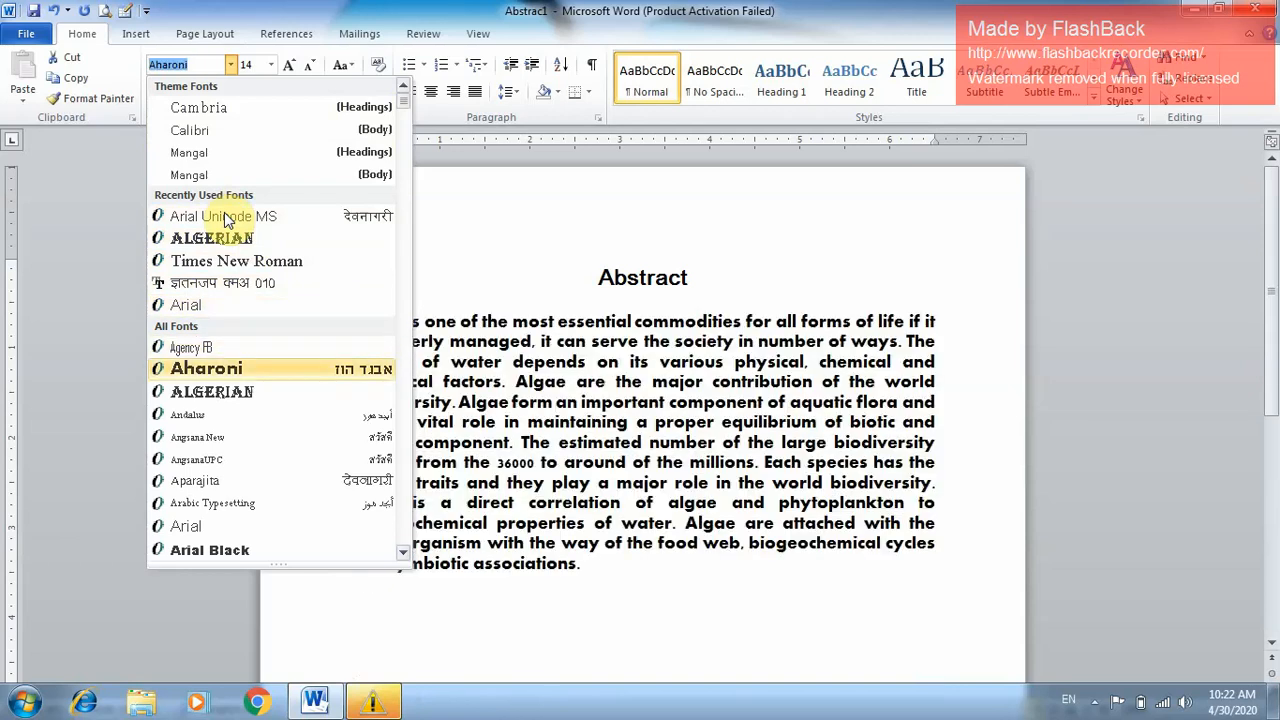
{"action": "key", "text": "Down"}
{"action": "key", "text": "Down"}
{"action": "key", "text": "Down"}
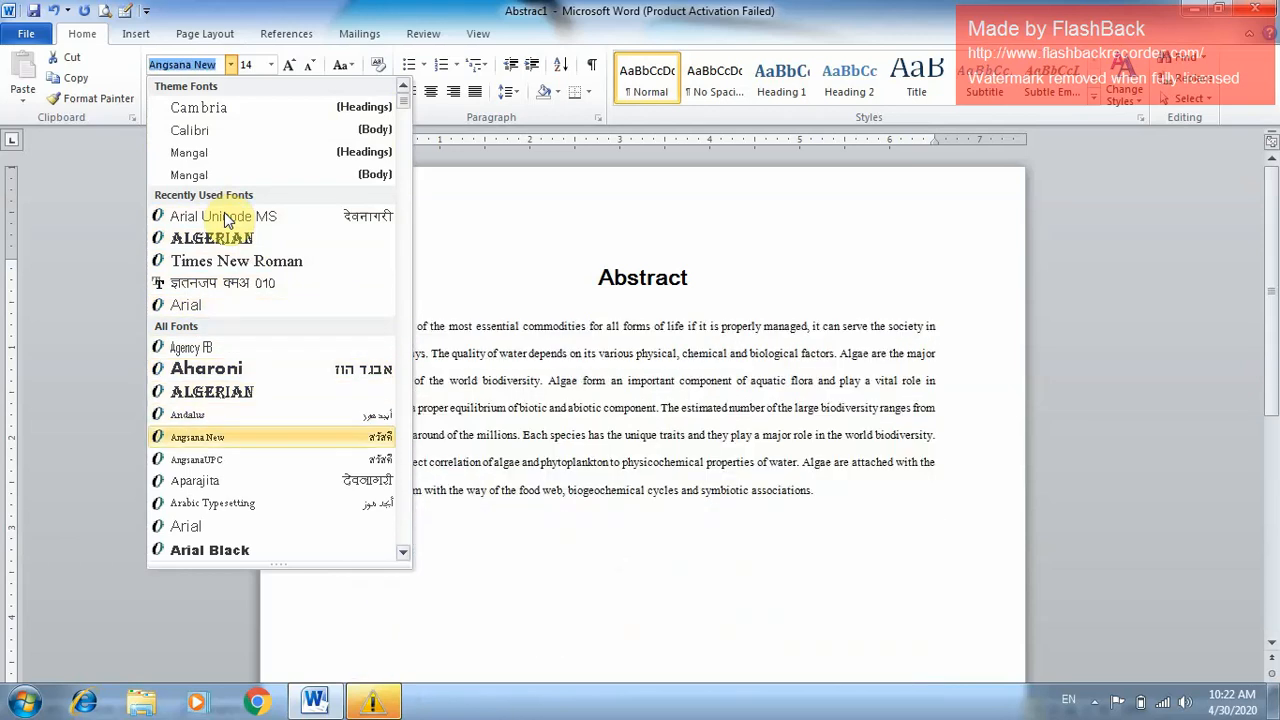
{"action": "key", "text": "Up"}
{"action": "key", "text": "Up"}
{"action": "key", "text": "Up"}
{"action": "key", "text": "Up"}
{"action": "key", "text": "Up"}
{"action": "key", "text": "Up"}
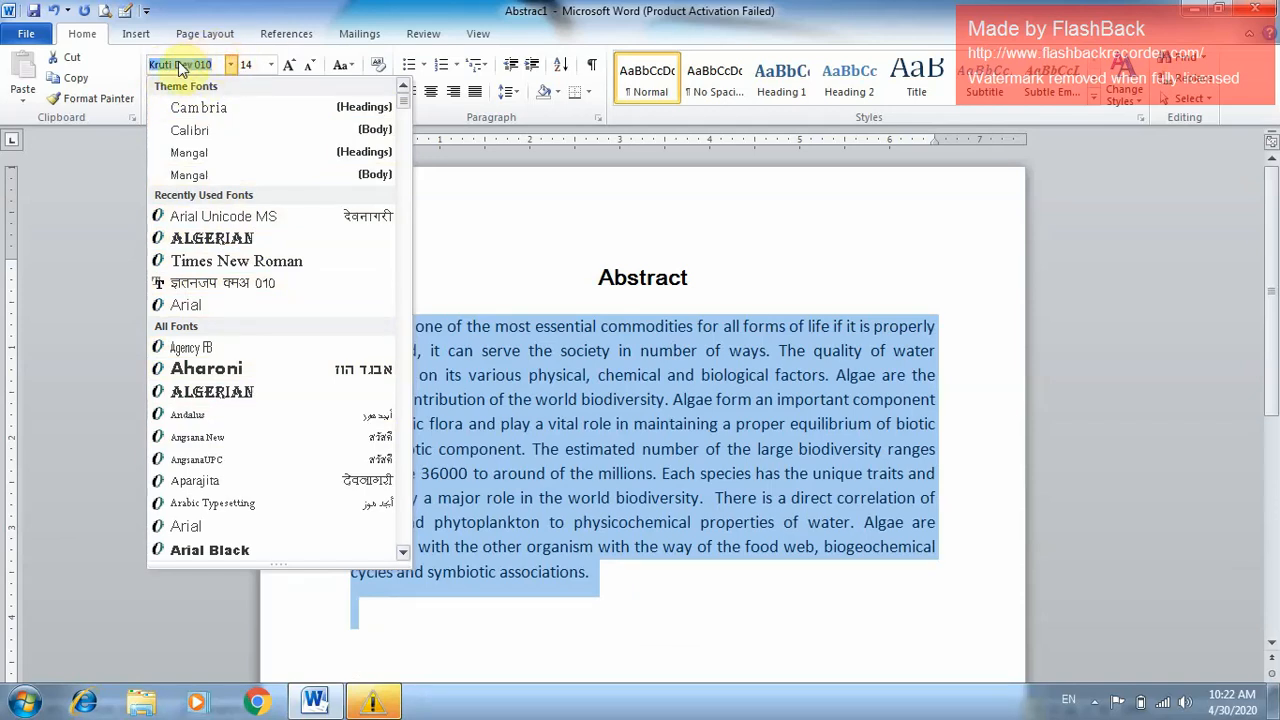
{"action": "left_click", "coordinate": [430, 181]}
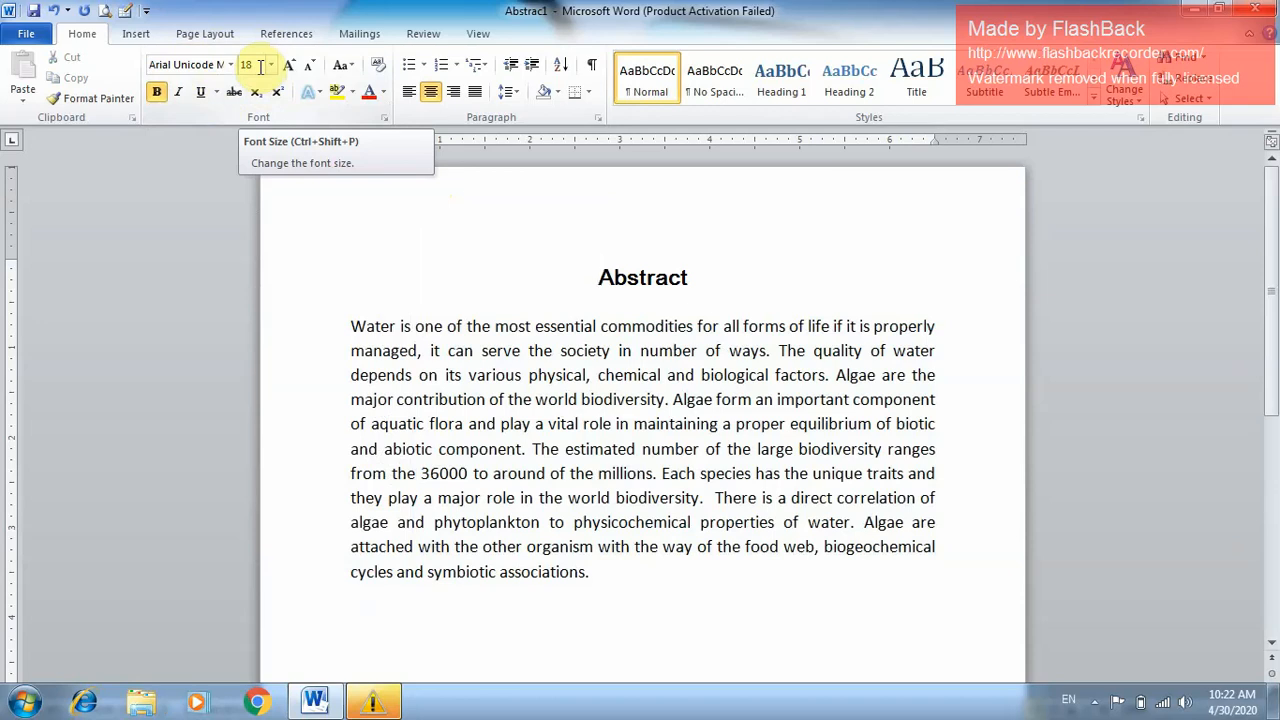
- Set the font size of the word "biodiversity" in the body paragraph's fourth line to 26
{"action": "double_click", "coordinate": [582, 400]}
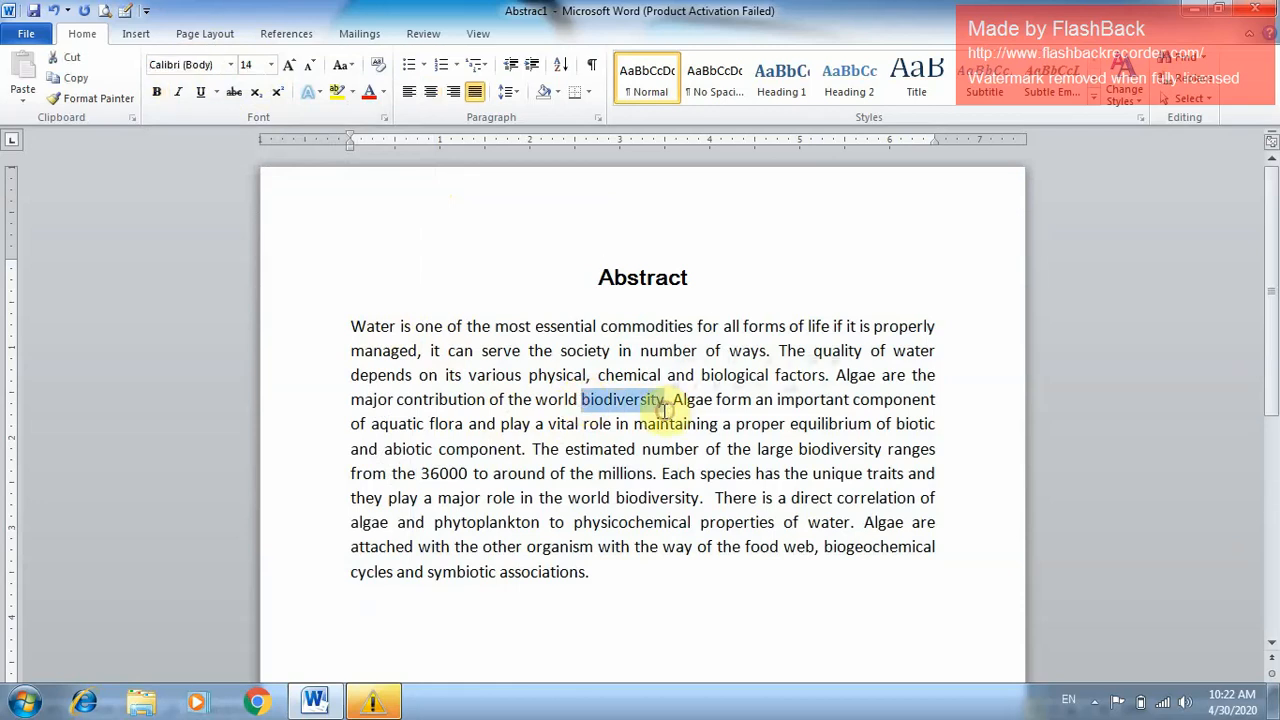
{"action": "left_click", "coordinate": [271, 66]}
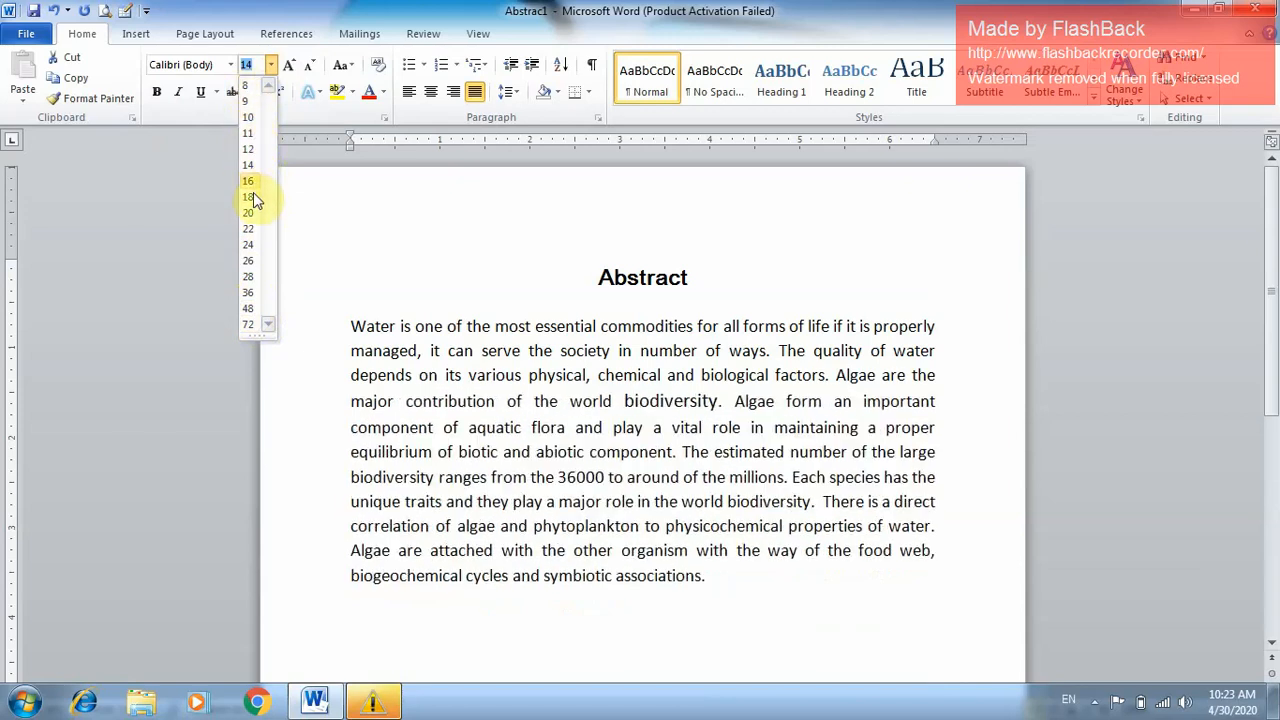
{"action": "left_click", "coordinate": [254, 258]}
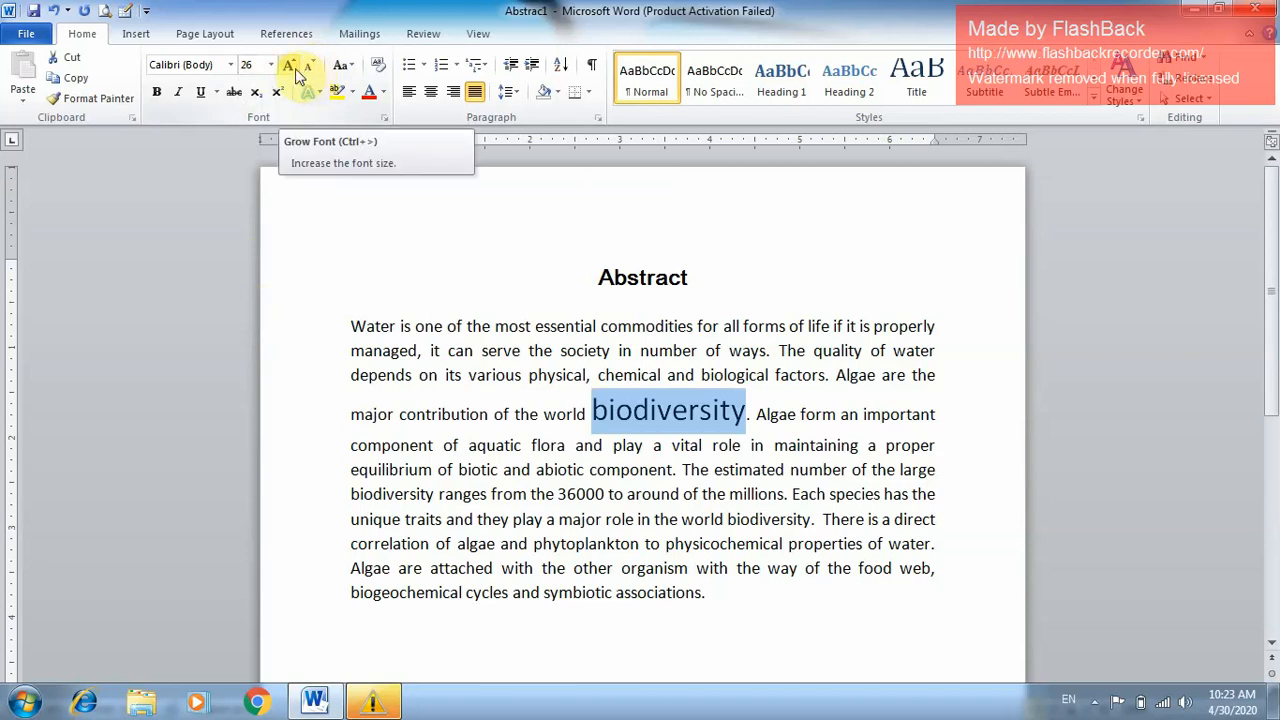
- Enlarge the selected word "biodiversity" stepwise with Grow Font up to size 100
{"action": "left_click", "coordinate": [289, 66]}
{"action": "left_click", "coordinate": [289, 66]}
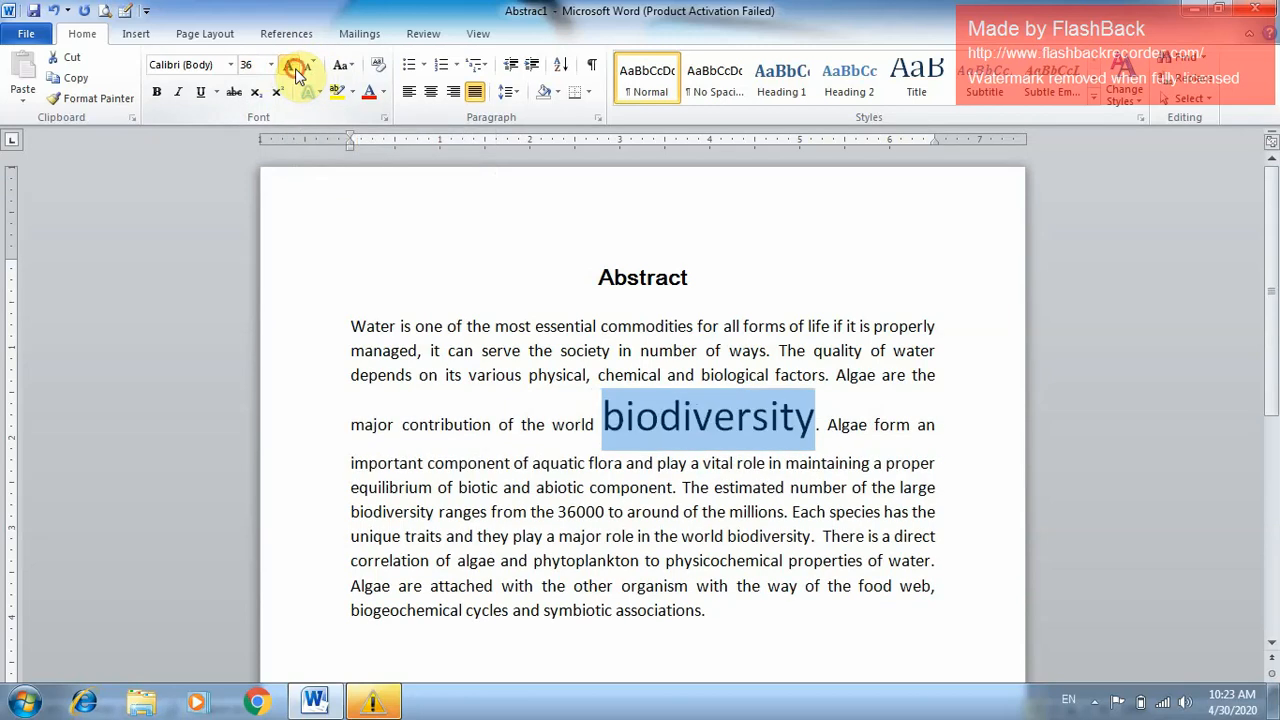
{"action": "left_click", "coordinate": [289, 66]}
{"action": "left_click", "coordinate": [289, 66]}
{"action": "left_click", "coordinate": [296, 72]}
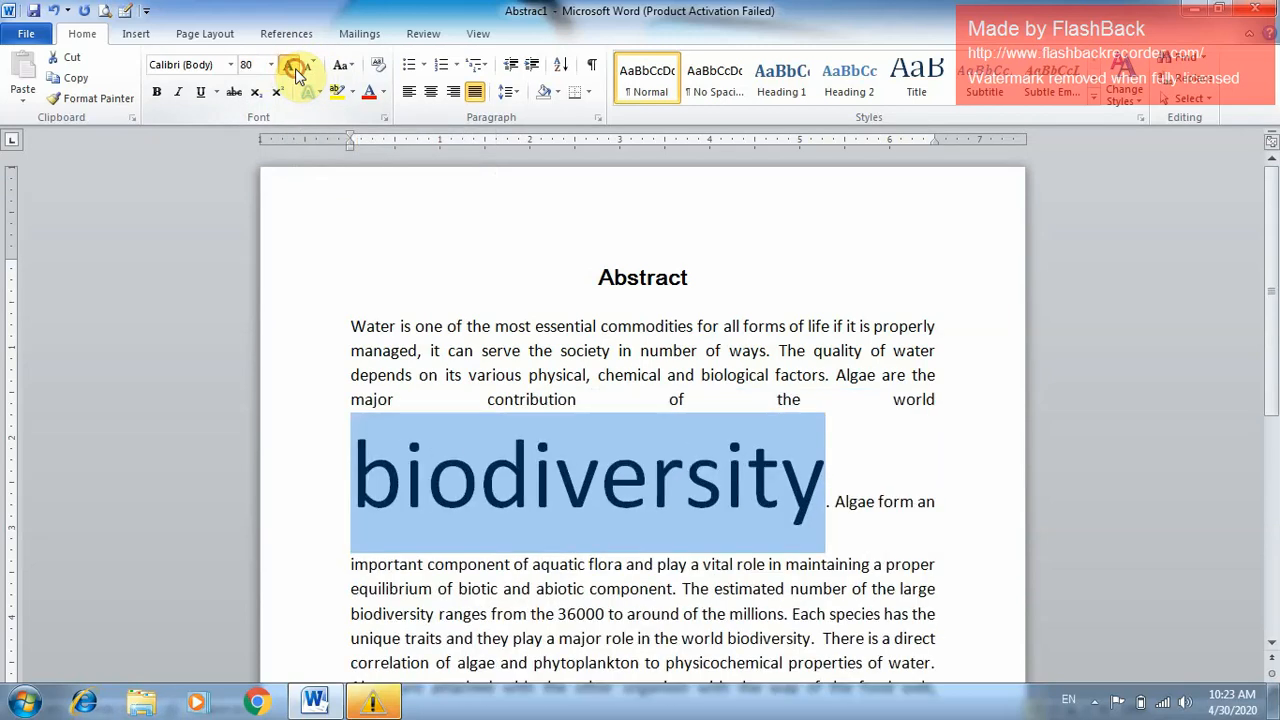
{"action": "left_click", "coordinate": [296, 72]}
{"action": "left_click", "coordinate": [296, 72]}
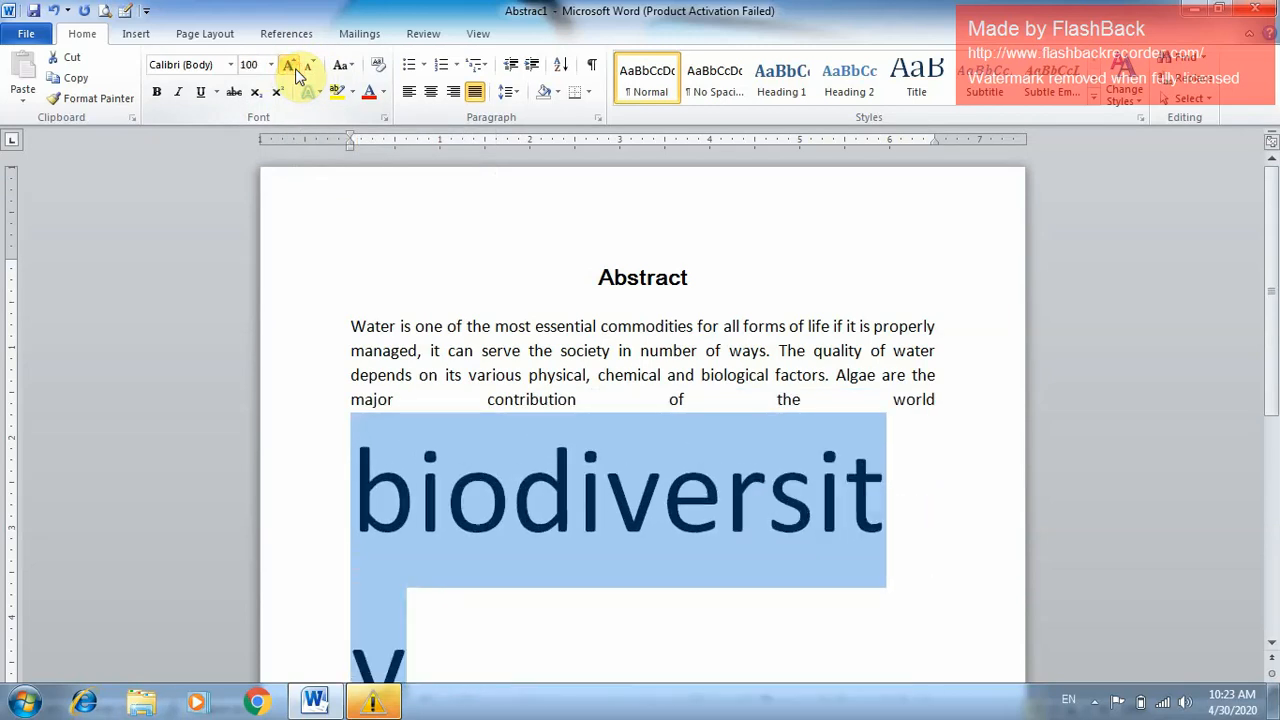
- Reduce the selected word "biodiversity" stepwise with Shrink Font down to size 28
{"action": "left_click", "coordinate": [309, 66]}
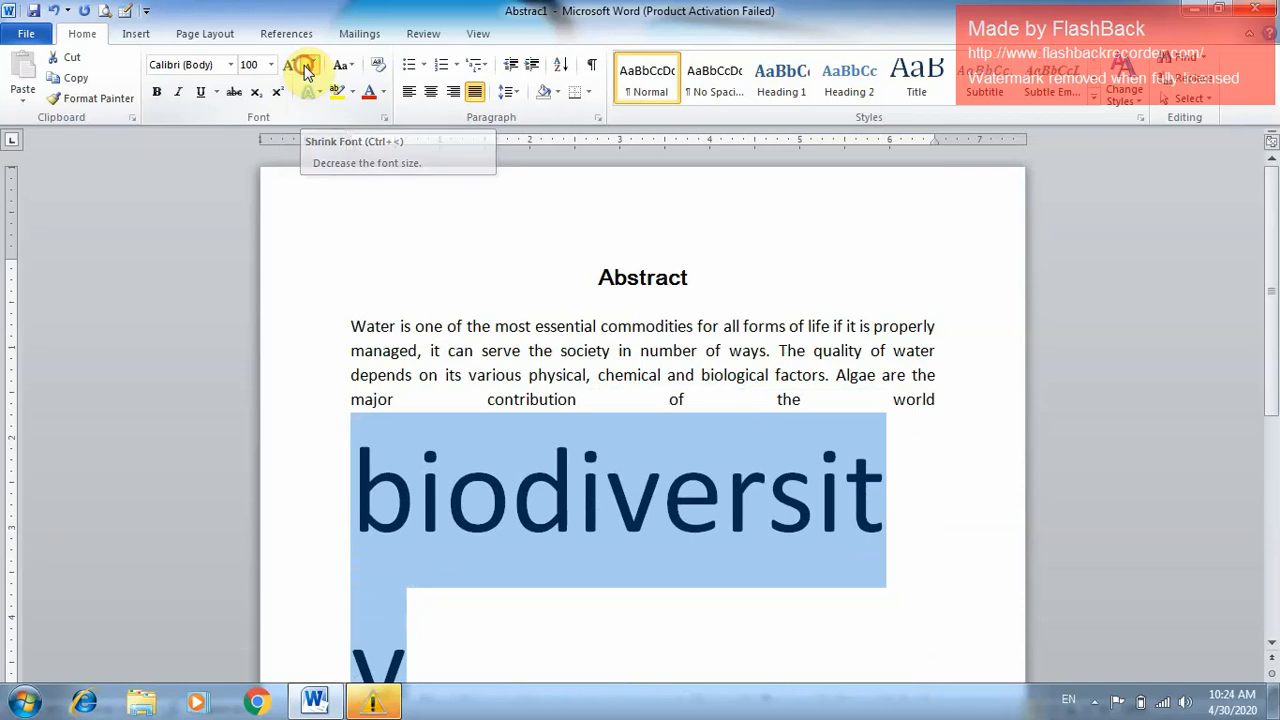
{"action": "left_click", "coordinate": [309, 66]}
{"action": "left_click", "coordinate": [309, 66]}
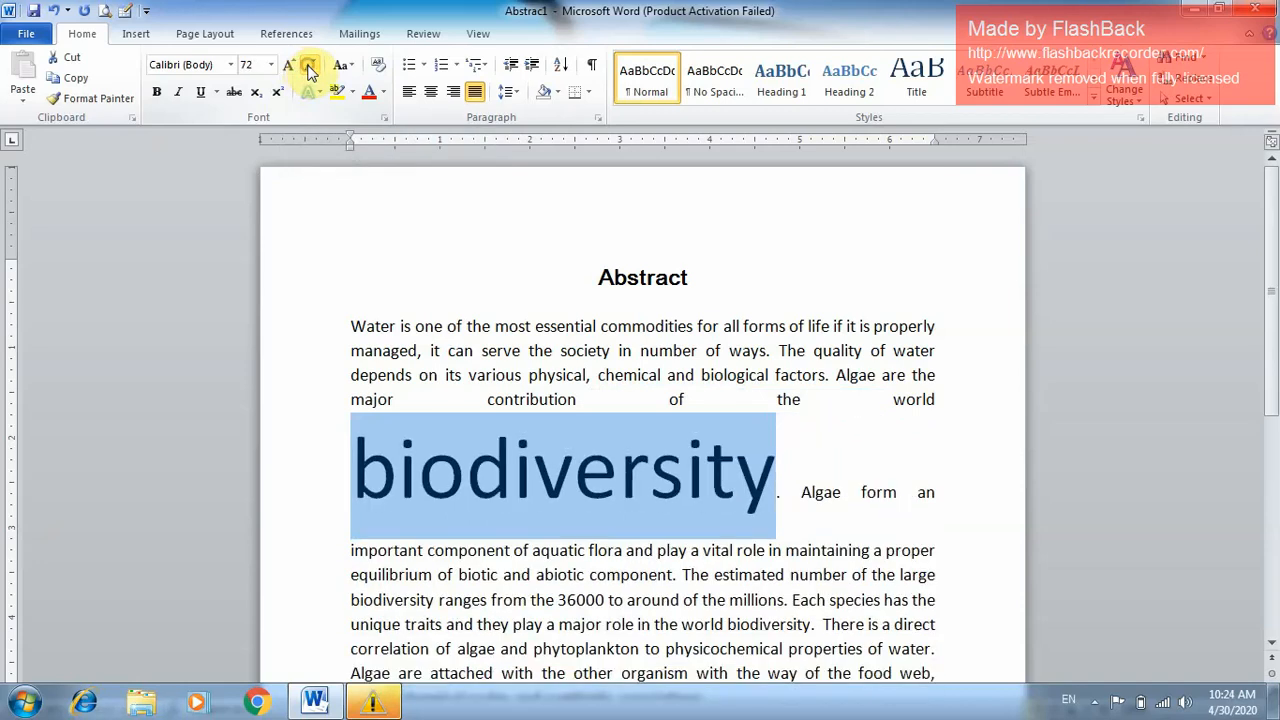
{"action": "left_click", "coordinate": [309, 66]}
{"action": "left_click", "coordinate": [309, 66]}
{"action": "left_click", "coordinate": [310, 66]}
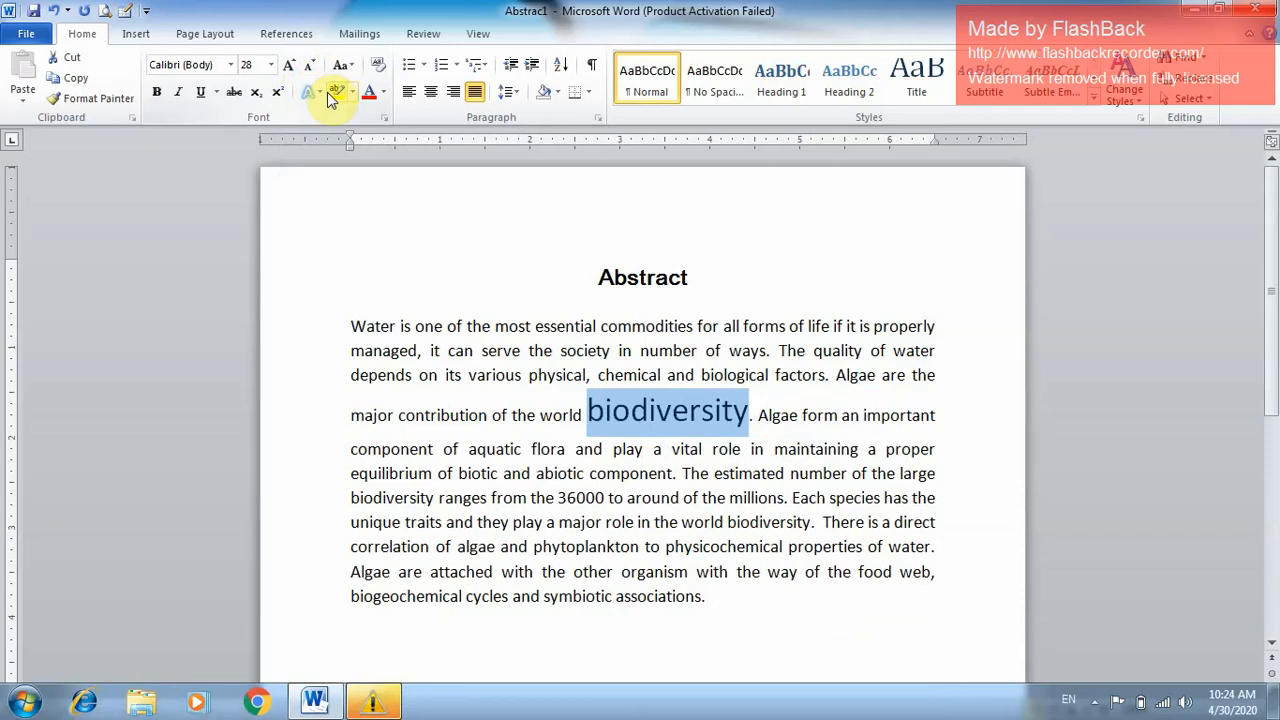
- Increase the font size of the selected word "biodiversity" stepwise to 80
{"action": "key", "text": "ctrl+shift+period"}
{"action": "key", "text": "ctrl+shift+period"}
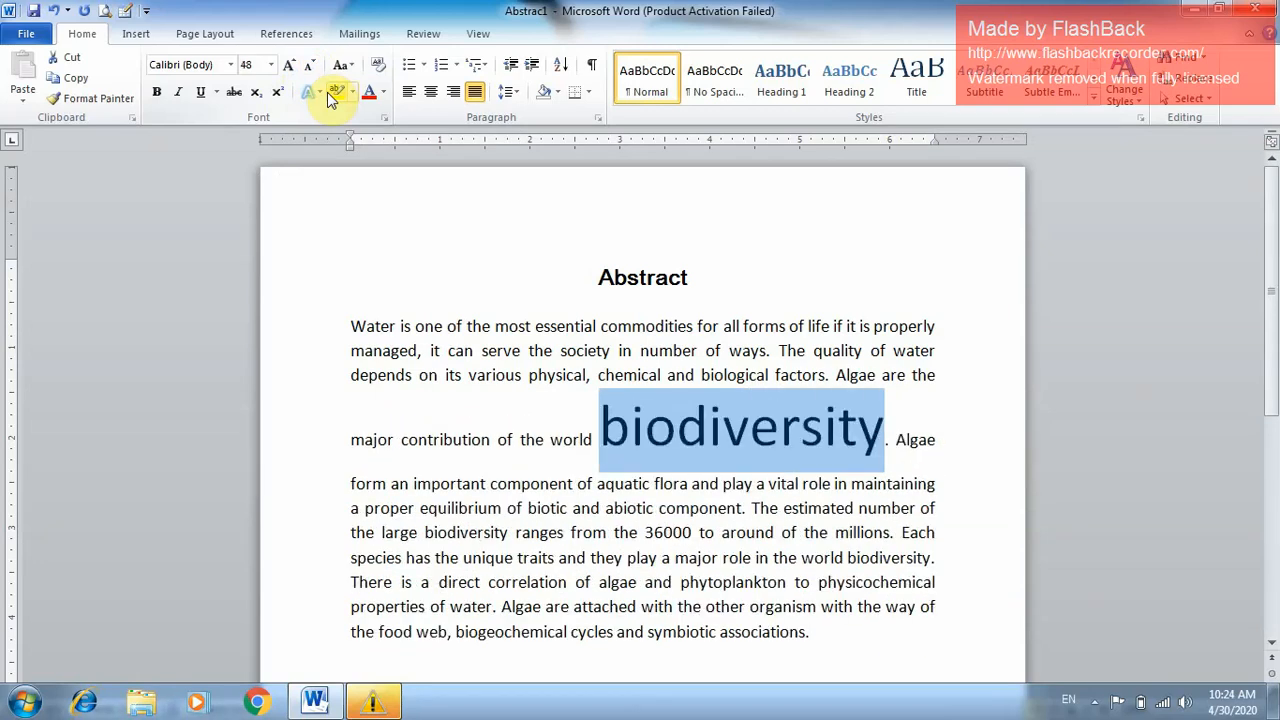
{"action": "key", "text": "ctrl+shift+period"}
{"action": "key", "text": "ctrl+shift+period"}
{"action": "key", "text": "ctrl+shift+period"}
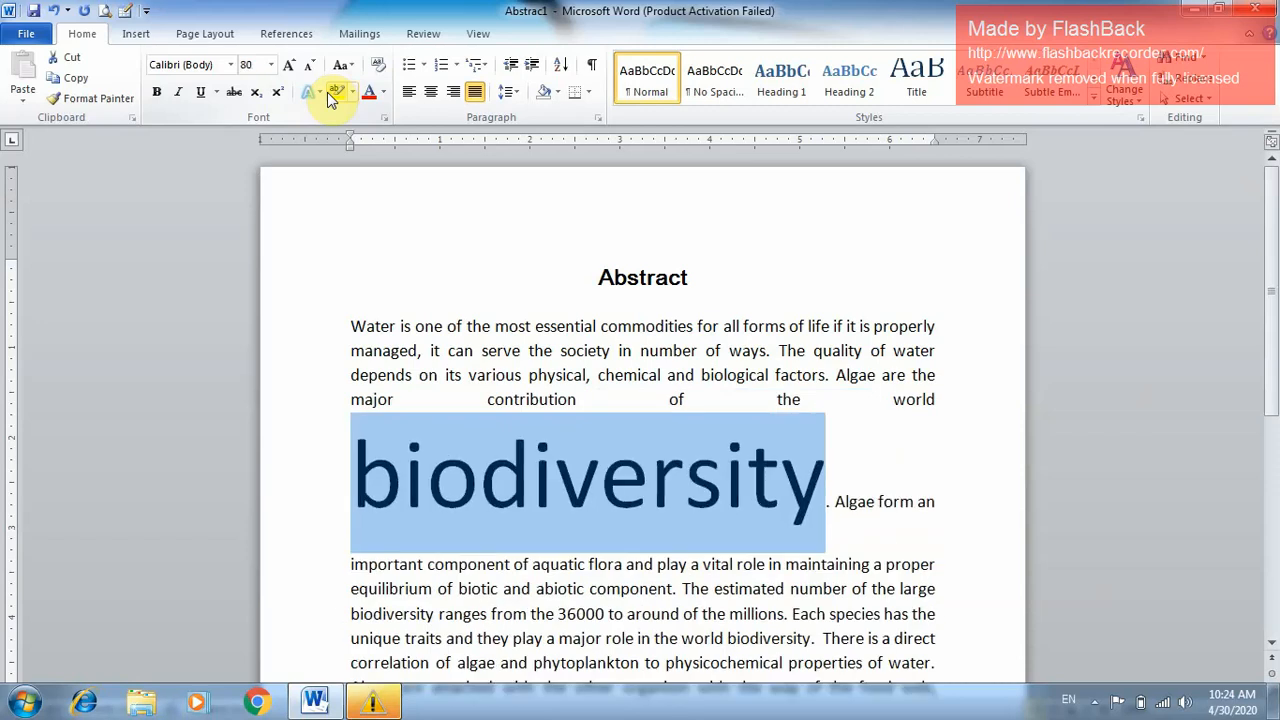
- Decrease the font size of the selected word "biodiversity" stepwise to 26
{"action": "key", "text": "ctrl+shift+comma"}
{"action": "key", "text": "ctrl+shift+comma"}
{"action": "key", "text": "ctrl+shift+comma"}
{"action": "key", "text": "ctrl+shift+comma"}
{"action": "key", "text": "ctrl+shift+comma"}
{"action": "key", "text": "ctrl+shift+comma"}
{"action": "key", "text": "ctrl+shift+comma"}
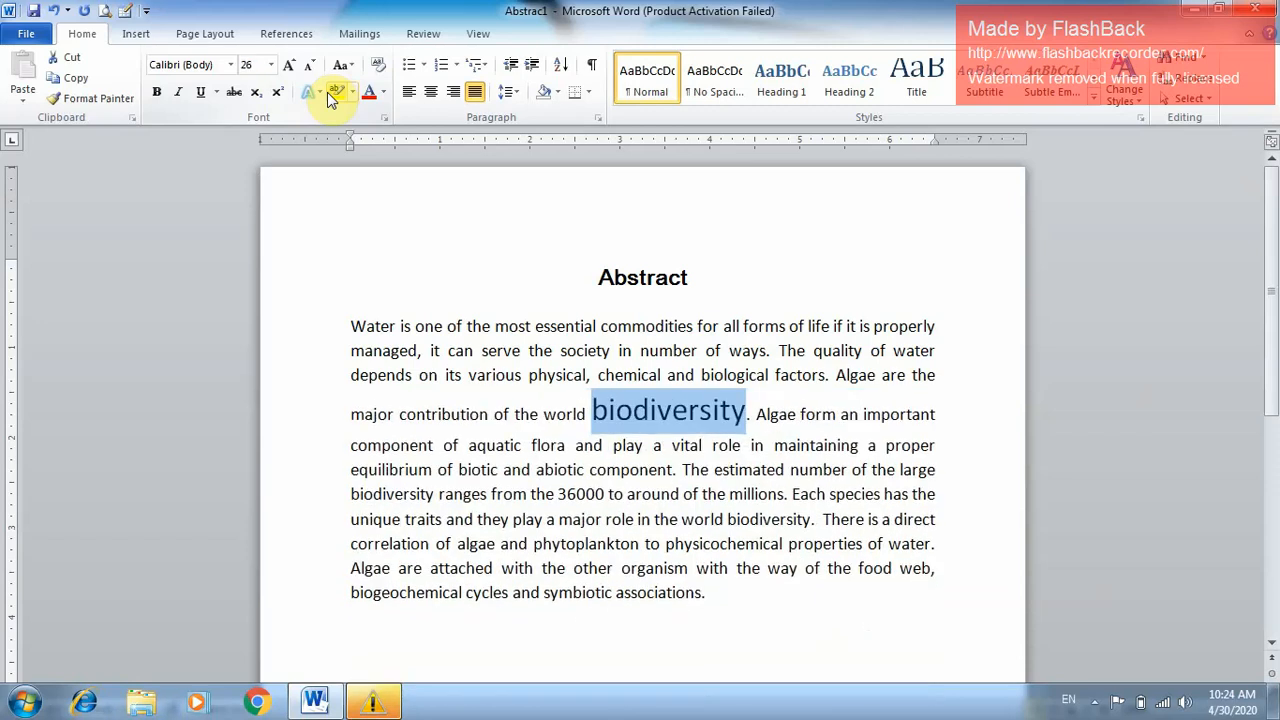
- Grow the selected word "biodiversity" again, one size increment at a time, to size 100
{"action": "key", "text": "ctrl+shift+period"}
{"action": "key", "text": "ctrl+shift+period"}
{"action": "key", "text": "ctrl+shift+period"}
{"action": "key", "text": "ctrl+shift+period"}
{"action": "key", "text": "ctrl+shift+period"}
{"action": "key", "text": "ctrl+shift+period"}
{"action": "key", "text": "ctrl+shift+period"}
{"action": "key", "text": "ctrl+shift+period"}
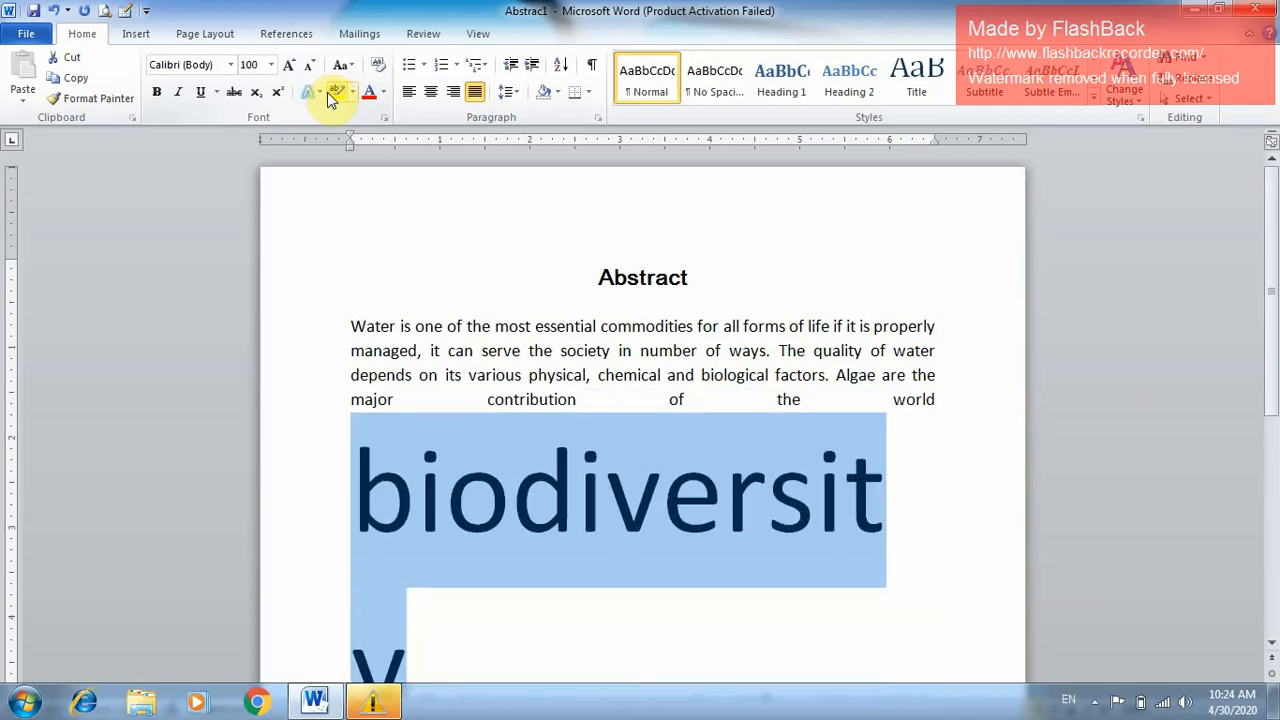
- Shrink the selected word "biodiversity" again, one size increment at a time, to size 28
{"action": "key", "text": "ctrl+shift+comma"}
{"action": "key", "text": "ctrl+shift+comma"}
{"action": "key", "text": "ctrl+shift+comma"}
{"action": "key", "text": "ctrl+shift+comma"}
{"action": "key", "text": "ctrl+shift+comma"}
{"action": "key", "text": "ctrl+shift+comma"}
{"action": "key", "text": "ctrl+shift+comma"}
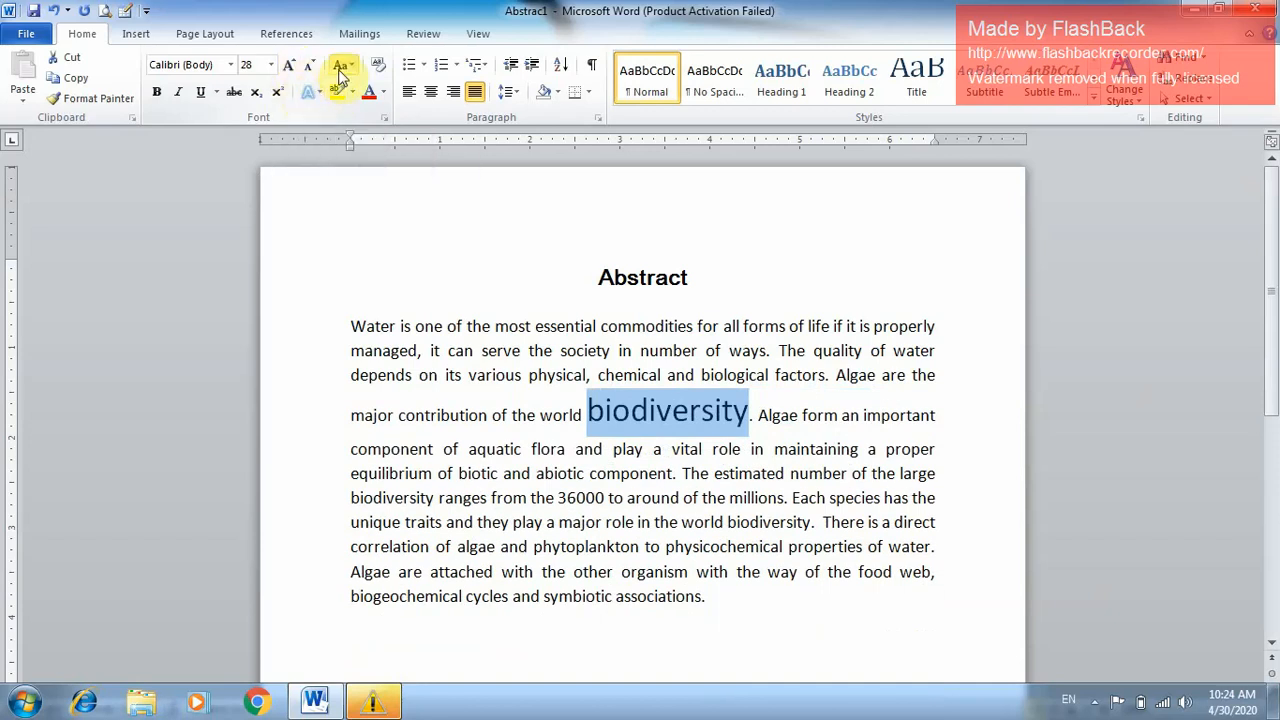
- Examine the Change Case options for the selected word "biodiversity" and close them without choosing one
{"action": "left_click", "coordinate": [341, 72]}
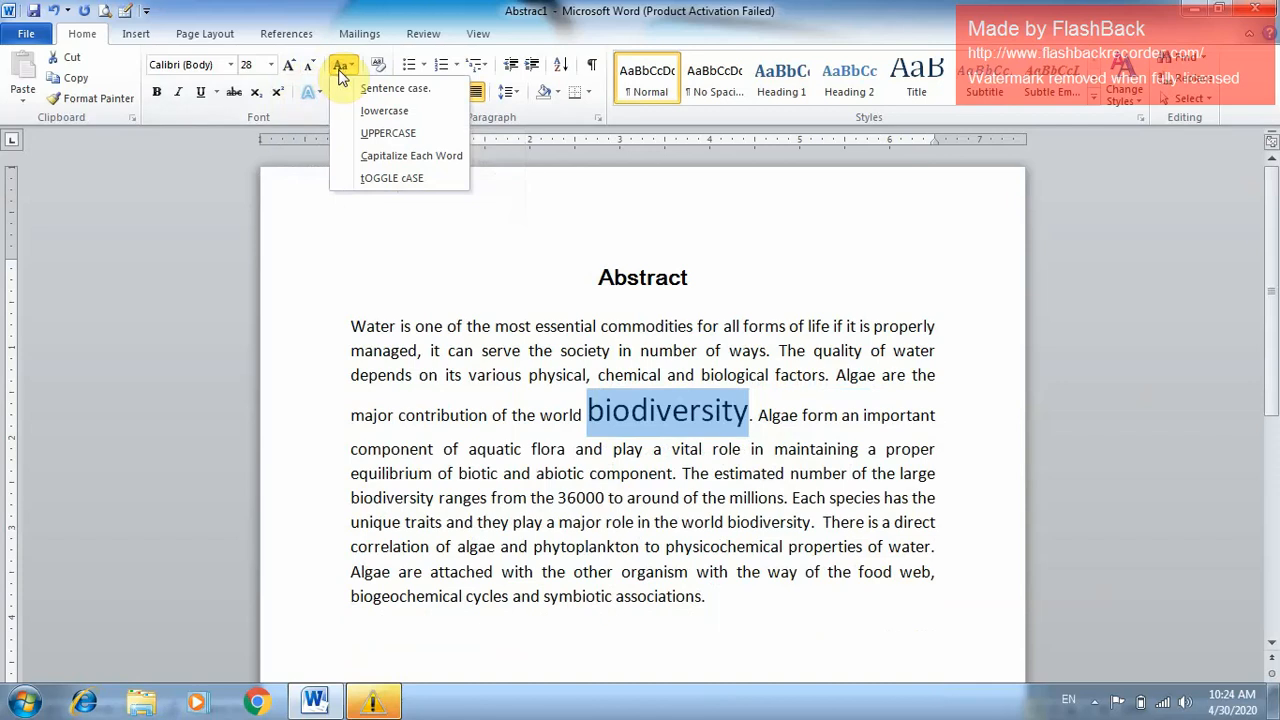
{"action": "left_click", "coordinate": [348, 70]}
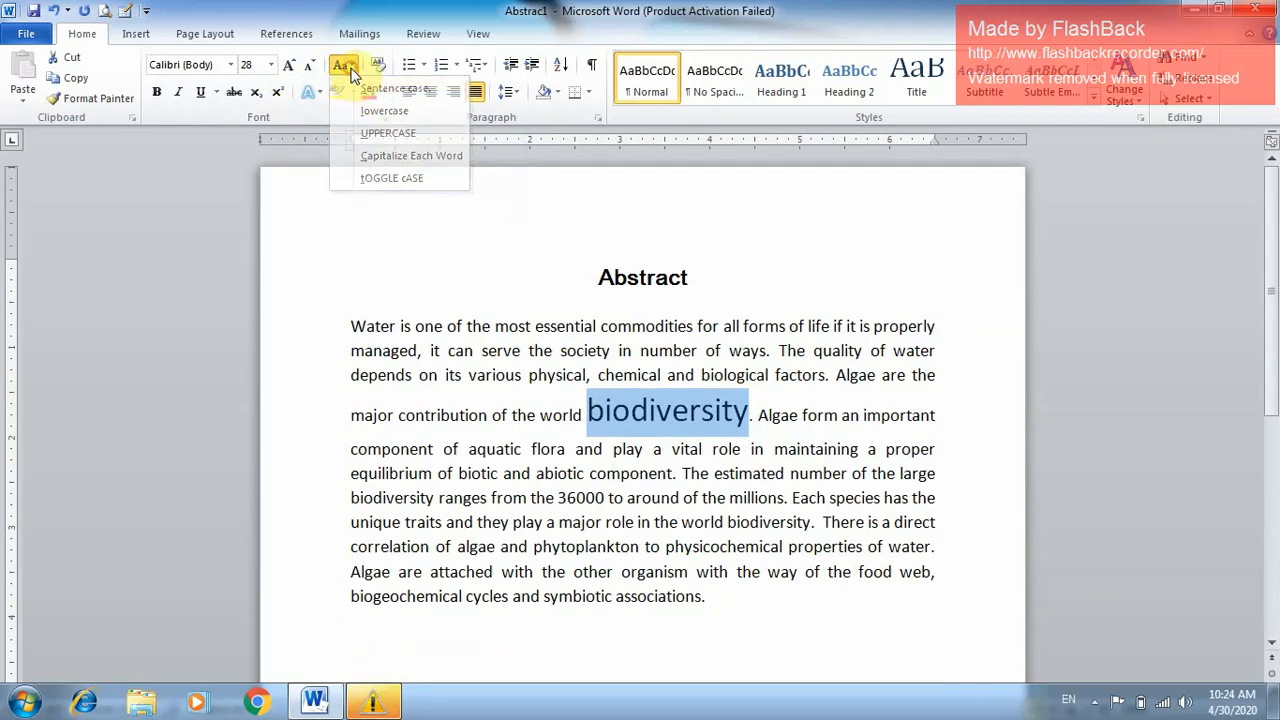
{"action": "left_click", "coordinate": [347, 69]}
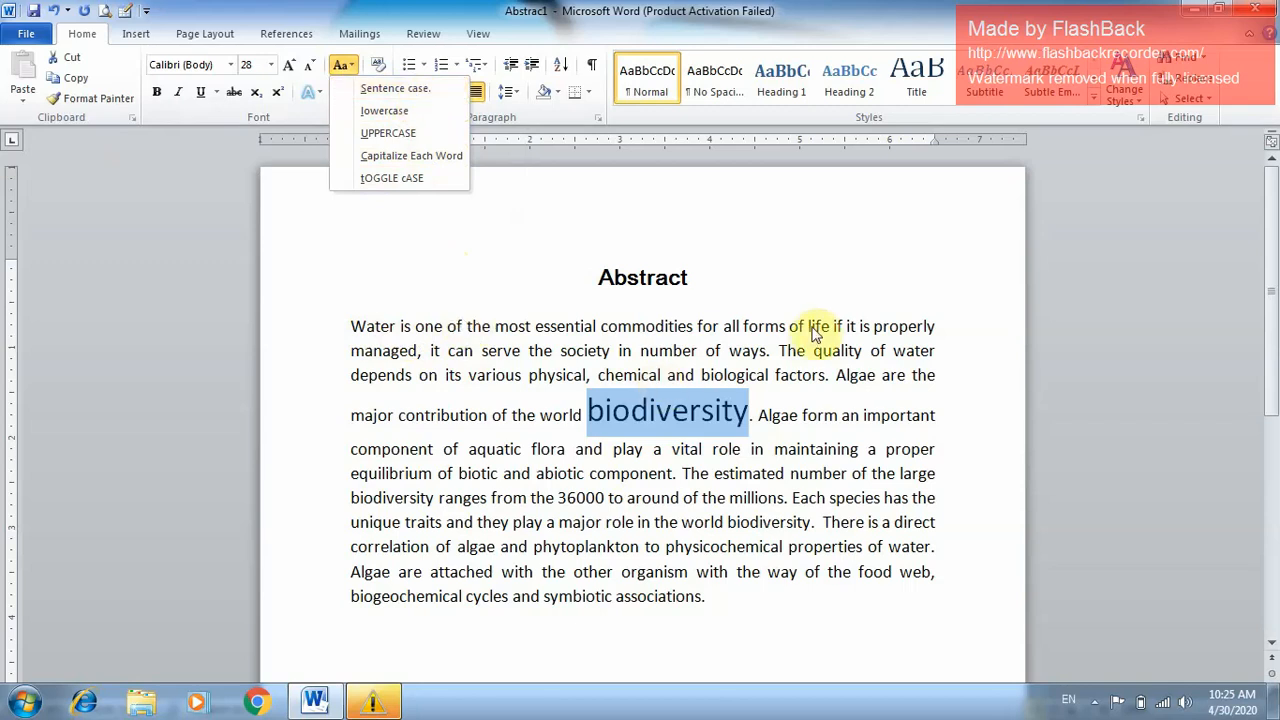
{"action": "key", "text": "Escape"}
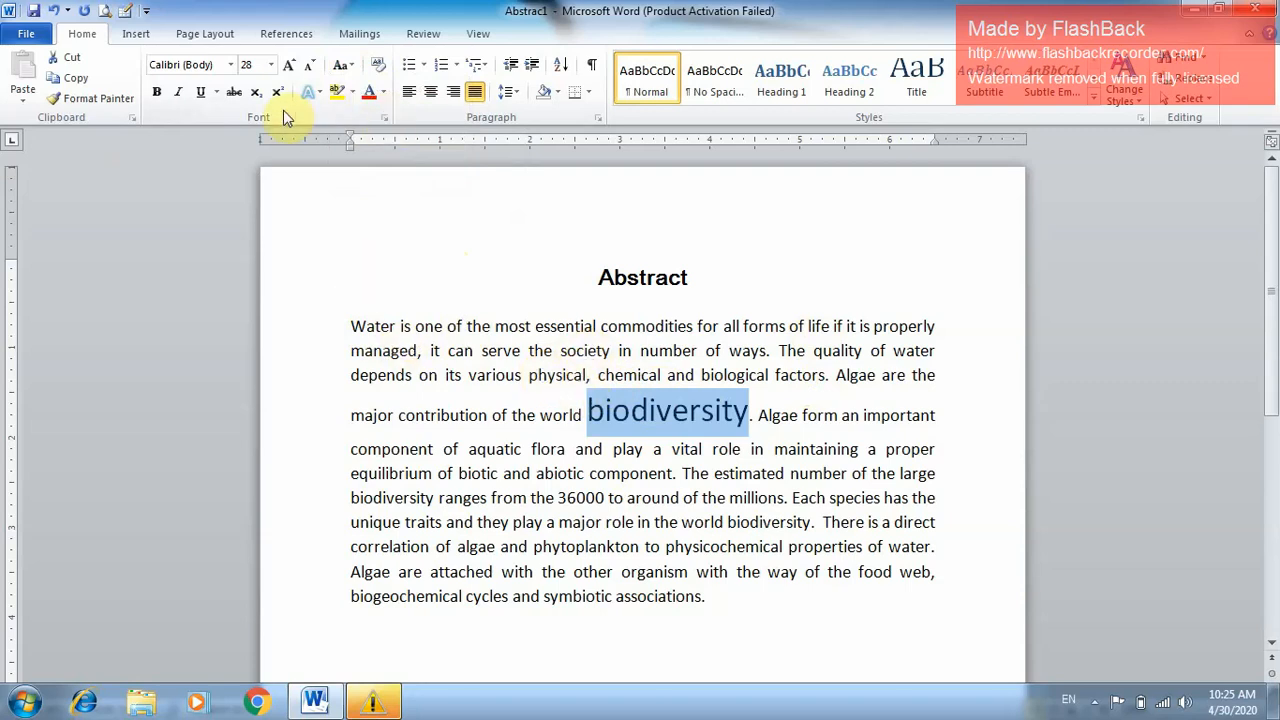
- Shrink the selected word "biodiversity" one size increment at a time to size 14
{"action": "left_click", "coordinate": [312, 66]}
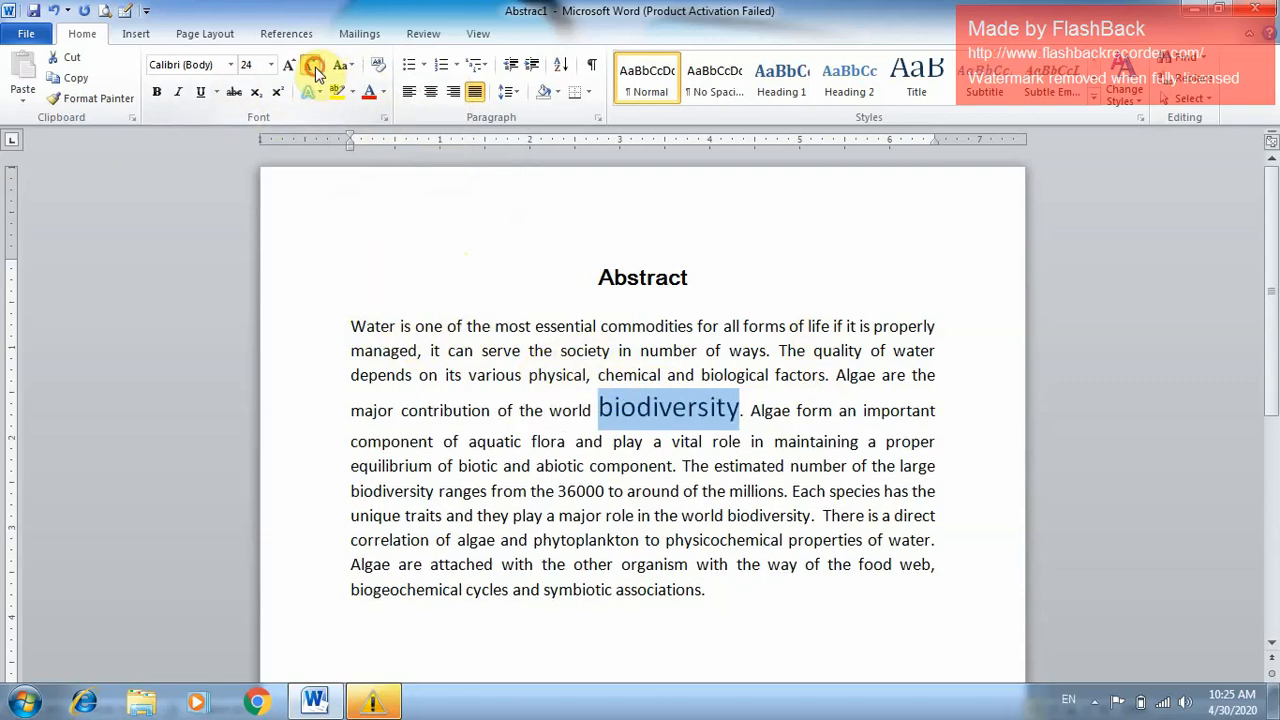
{"action": "left_click", "coordinate": [312, 66]}
{"action": "left_click", "coordinate": [312, 66]}
{"action": "left_click", "coordinate": [312, 66]}
{"action": "left_click", "coordinate": [312, 66]}
{"action": "left_click", "coordinate": [312, 66]}
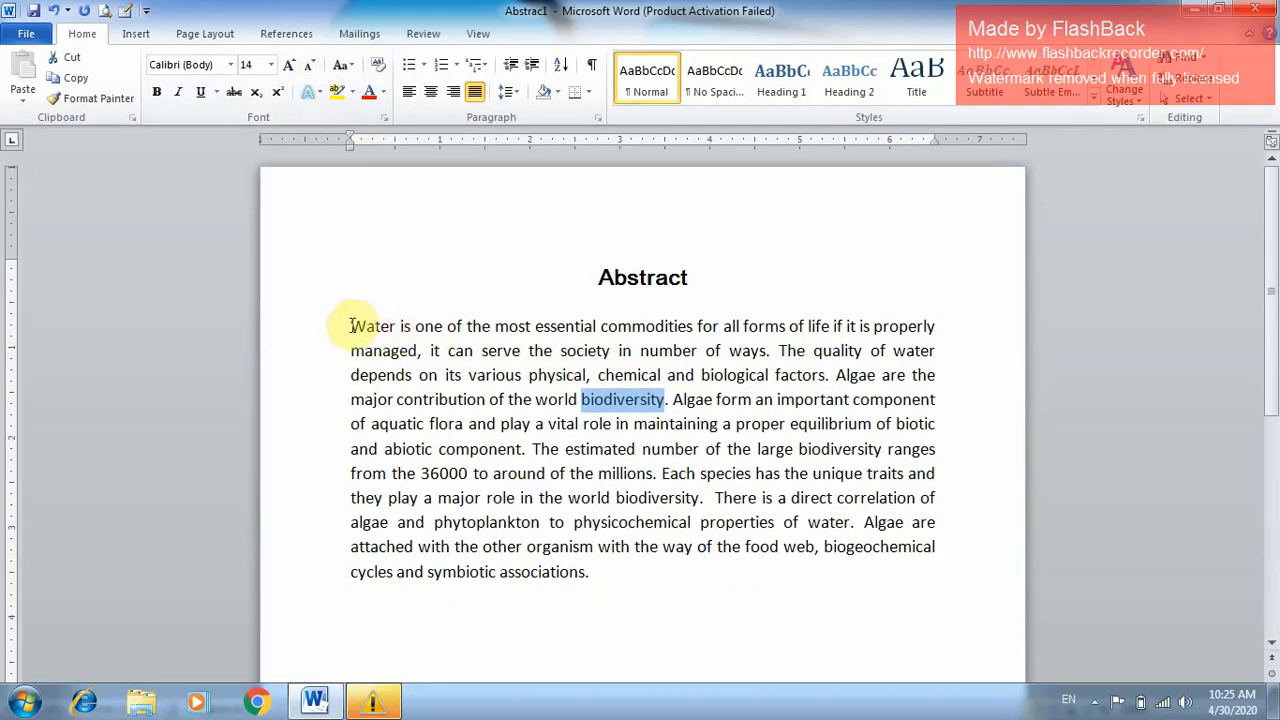
- Apply Sentence case to the opening text from "Water is one of" through "the world biodiversity."
{"action": "left_click_drag", "start_coordinate": [351, 326], "coordinate": [671, 402]}
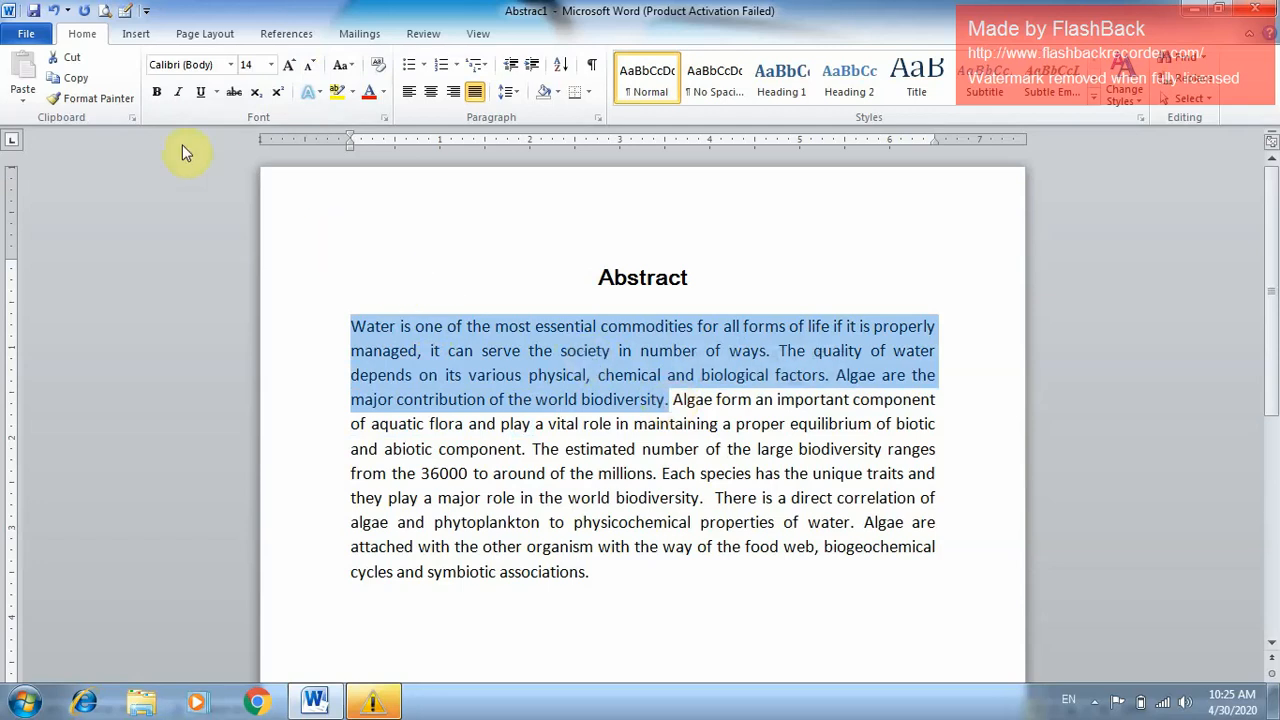
{"action": "left_click", "coordinate": [339, 65]}
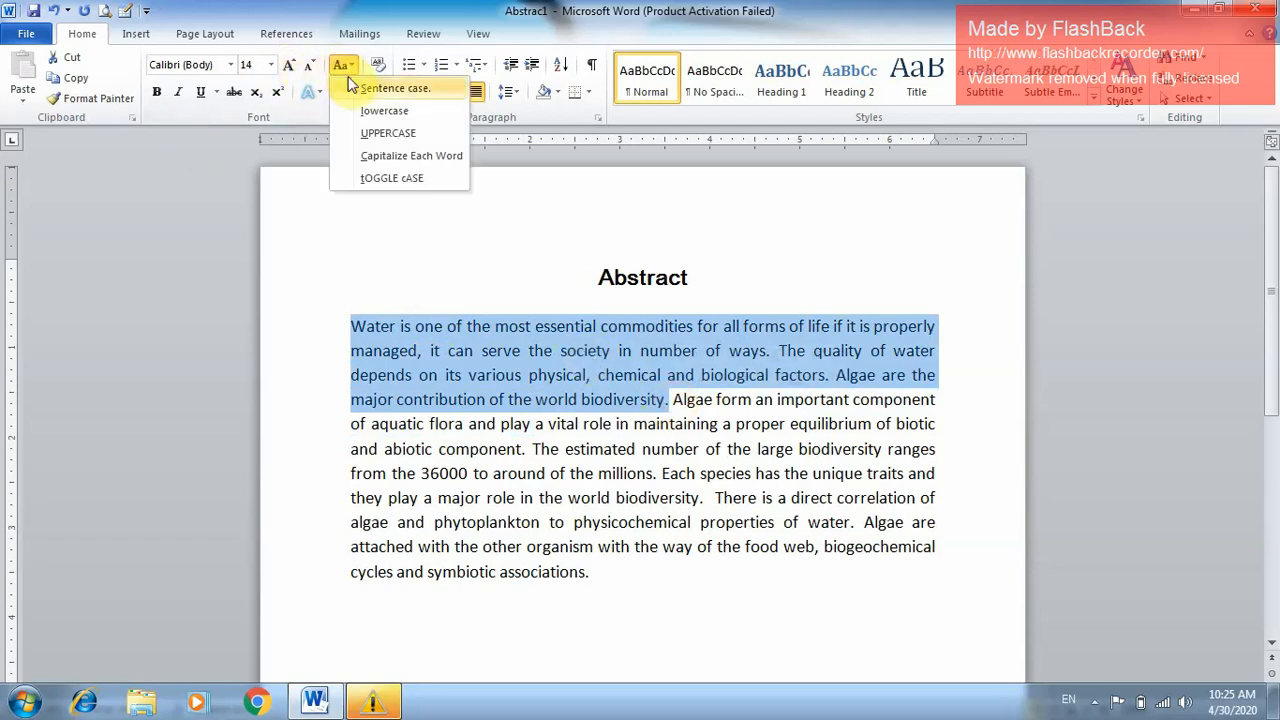
{"action": "left_click", "coordinate": [357, 90]}
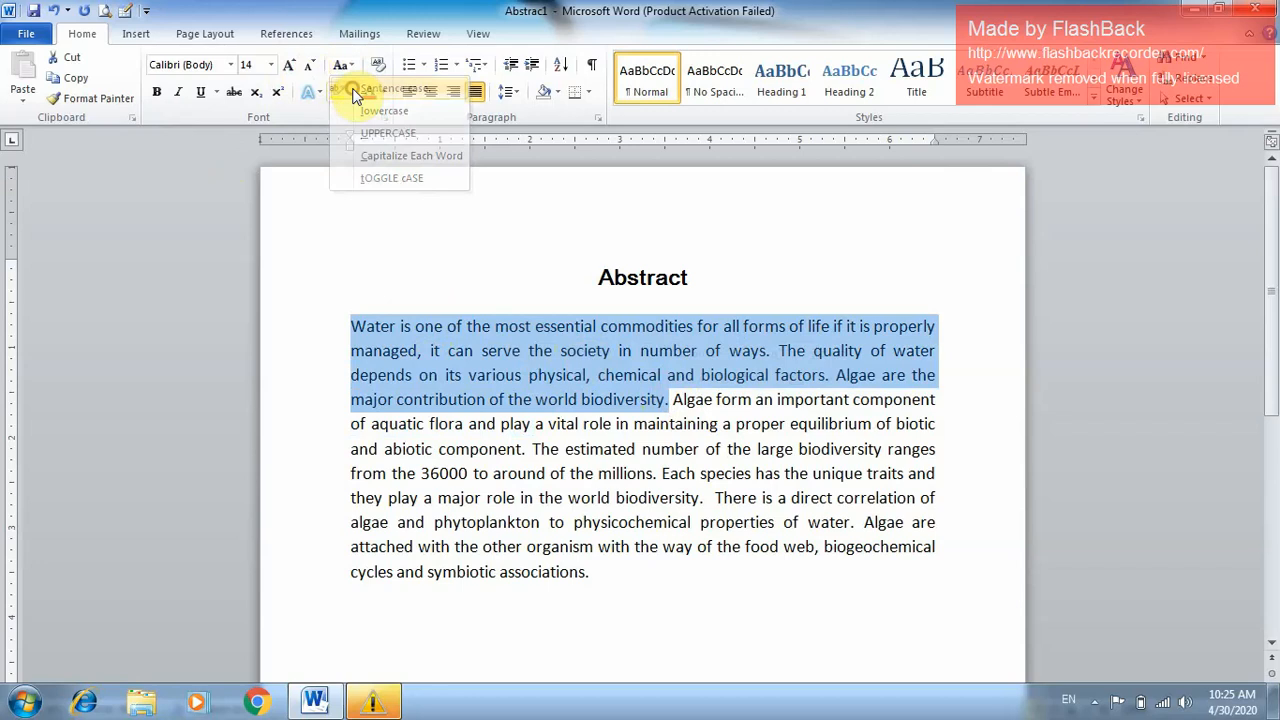
- Replace the capital "Th" with lowercase "th" at the start of the sentence "The quality of water"
{"action": "left_click", "coordinate": [789, 352]}
{"action": "key", "text": "Right"}
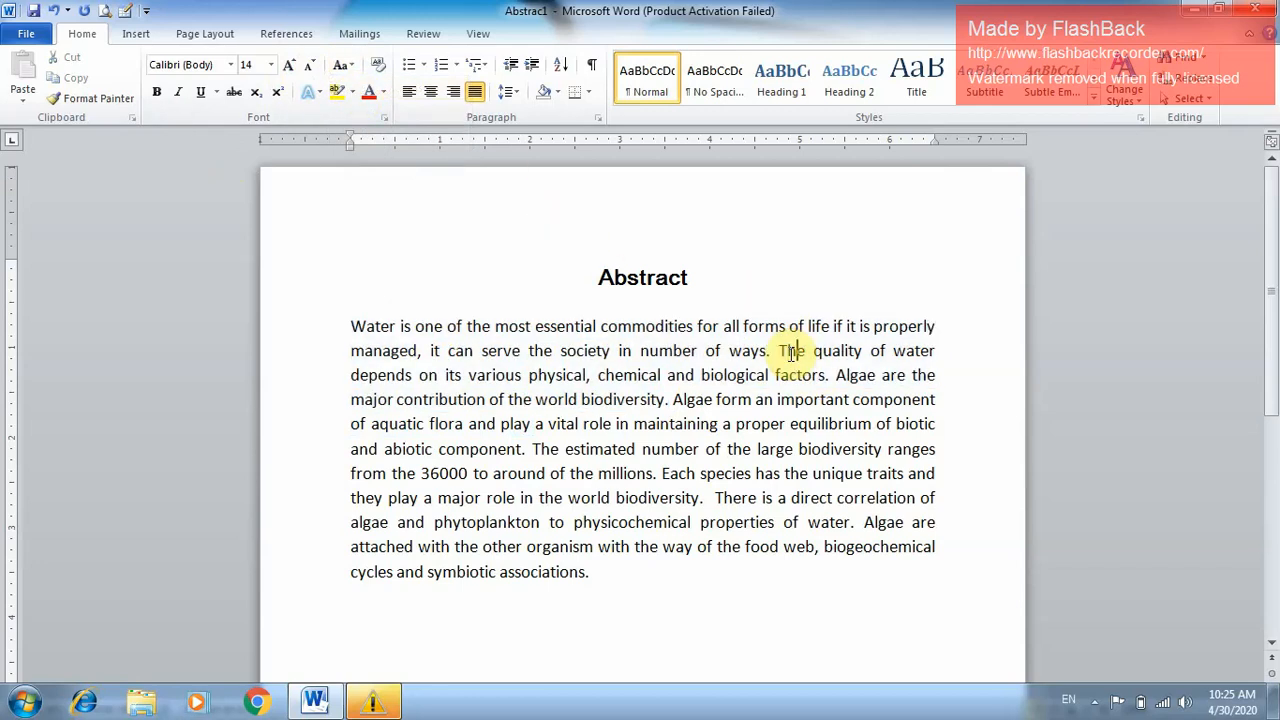
{"action": "key", "text": "shift+Left"}
{"action": "key", "text": "shift+Left"}
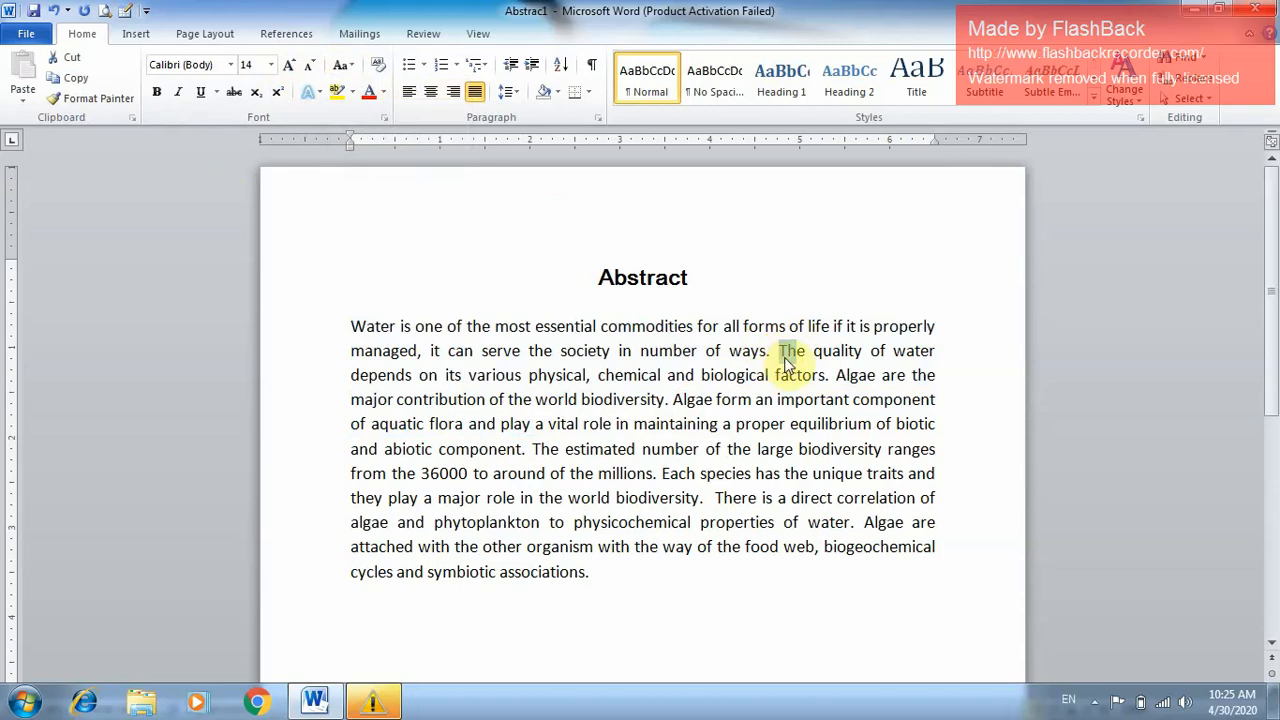
{"action": "type", "text": "th"}
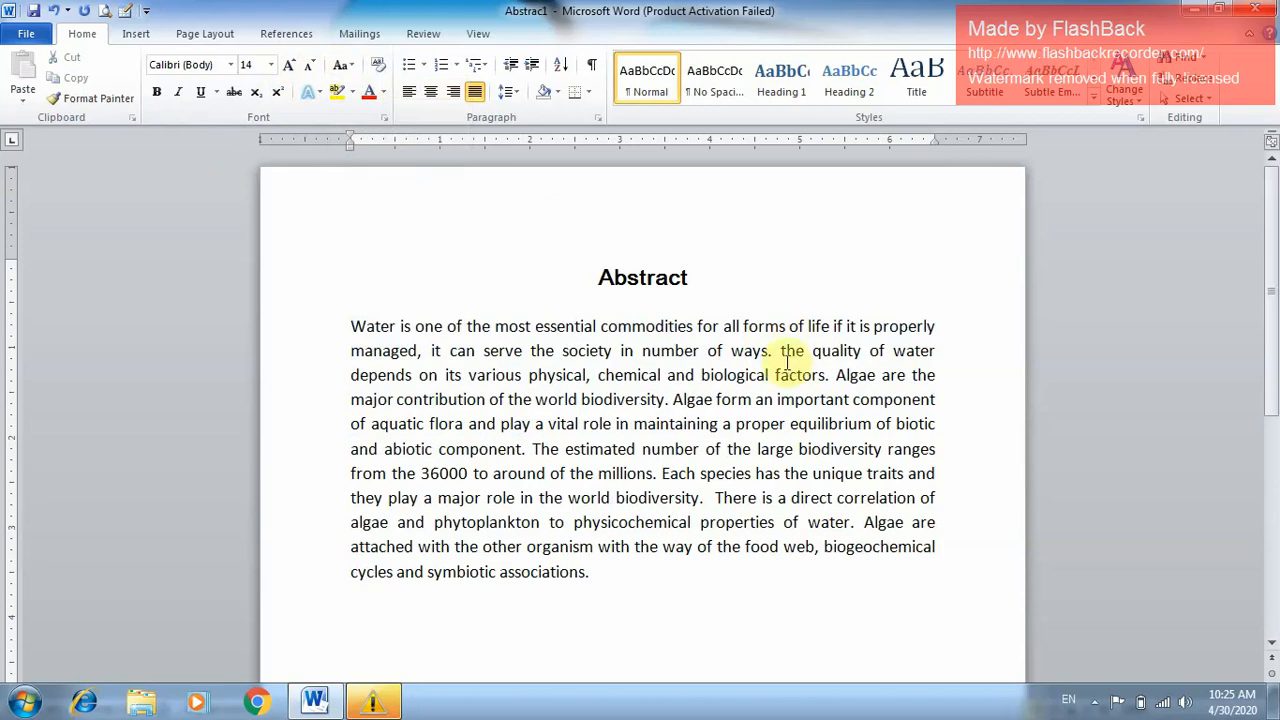
{"action": "left_click", "coordinate": [787, 449]}
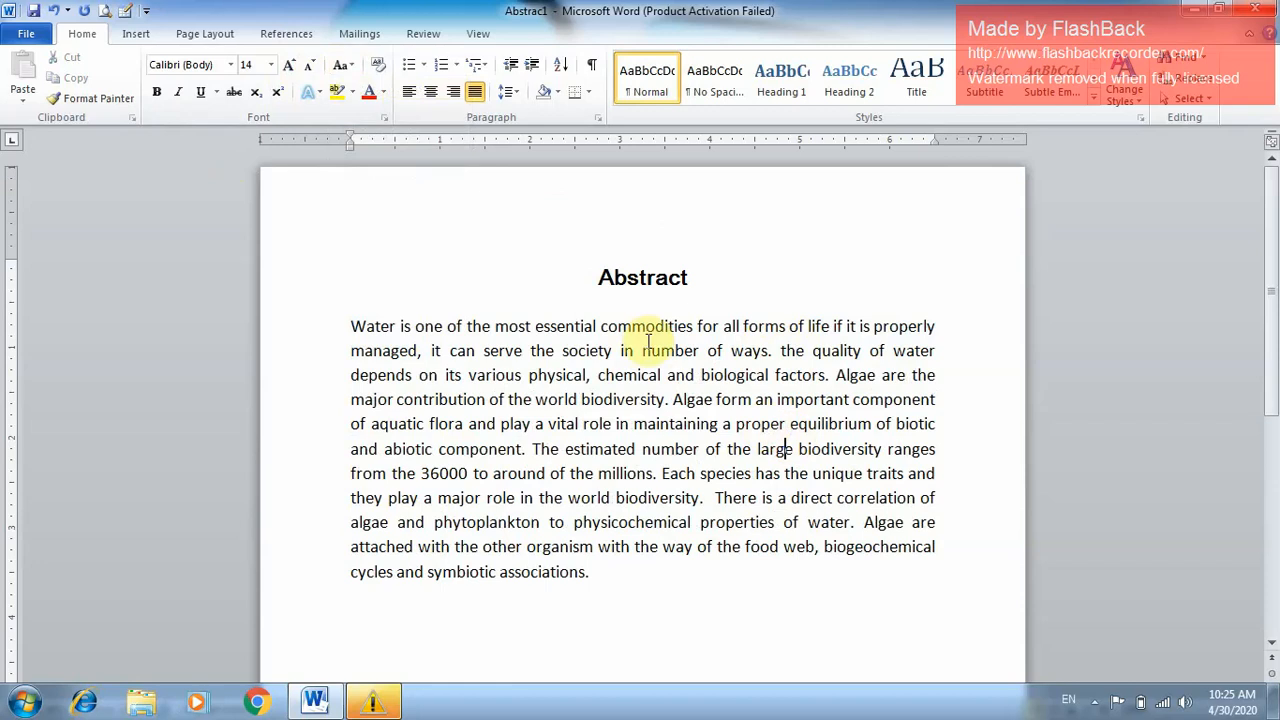
- Apply Sentence case to the first two sentences, from "Water is one of" through "biological factors."
{"action": "left_click", "coordinate": [345, 326]}
{"action": "left_click_drag", "start_coordinate": [345, 326], "coordinate": [826, 371]}
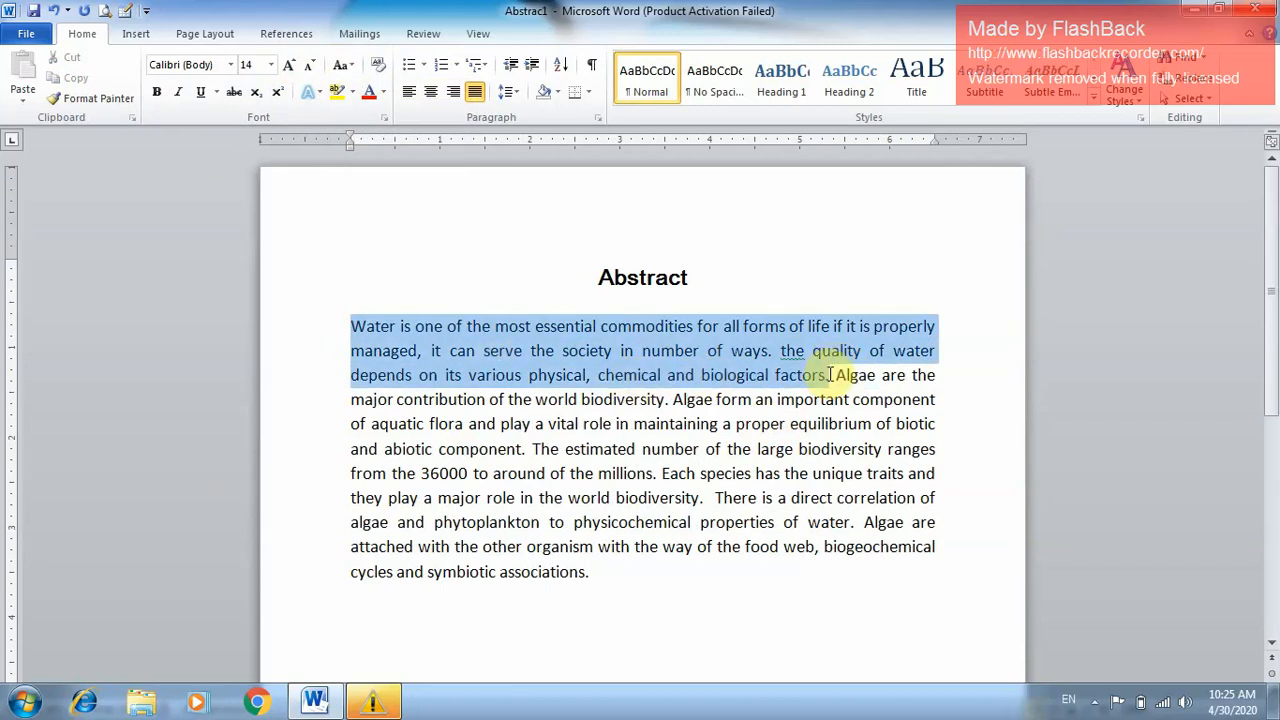
{"action": "left_click", "coordinate": [341, 64]}
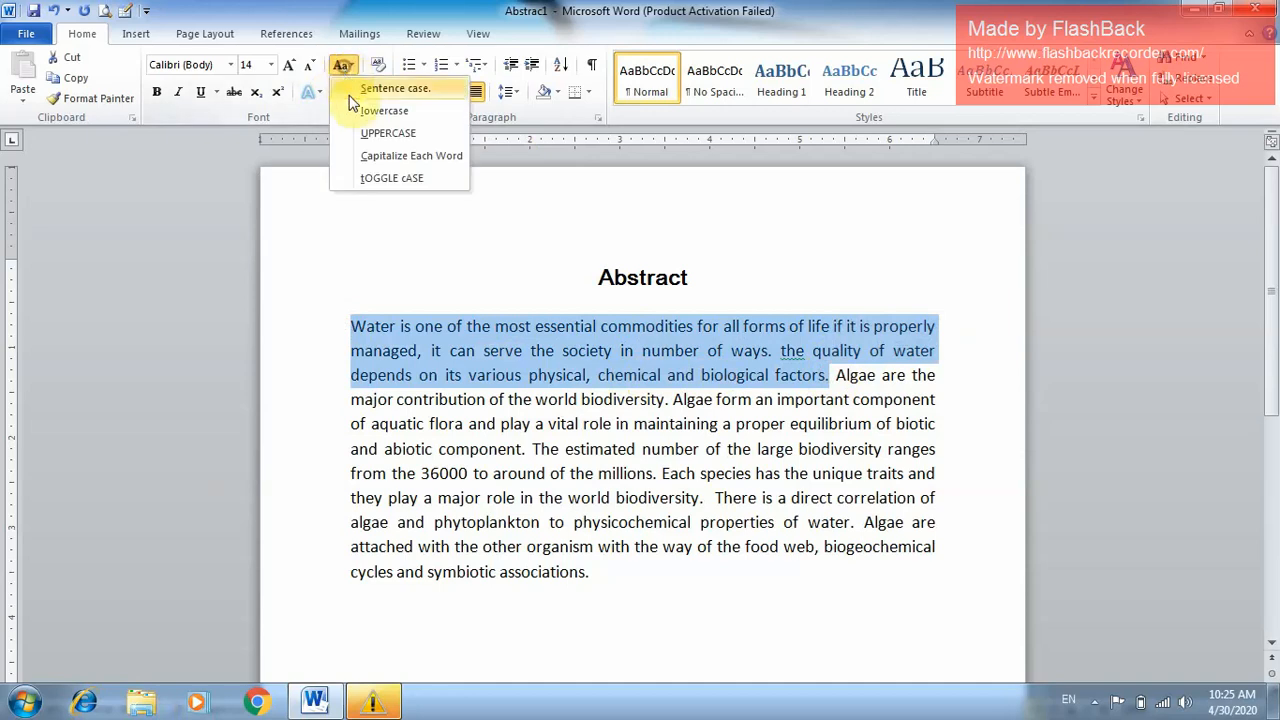
{"action": "left_click", "coordinate": [349, 97]}
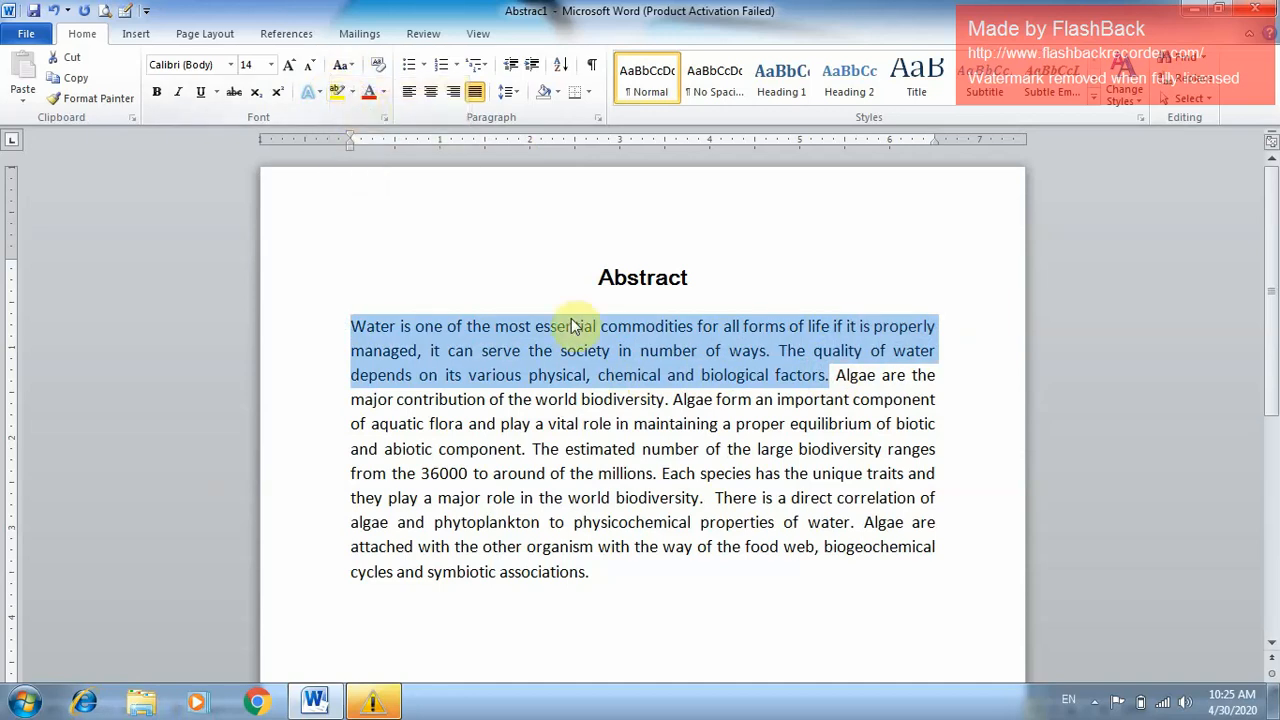
{"action": "left_click", "coordinate": [785, 351]}
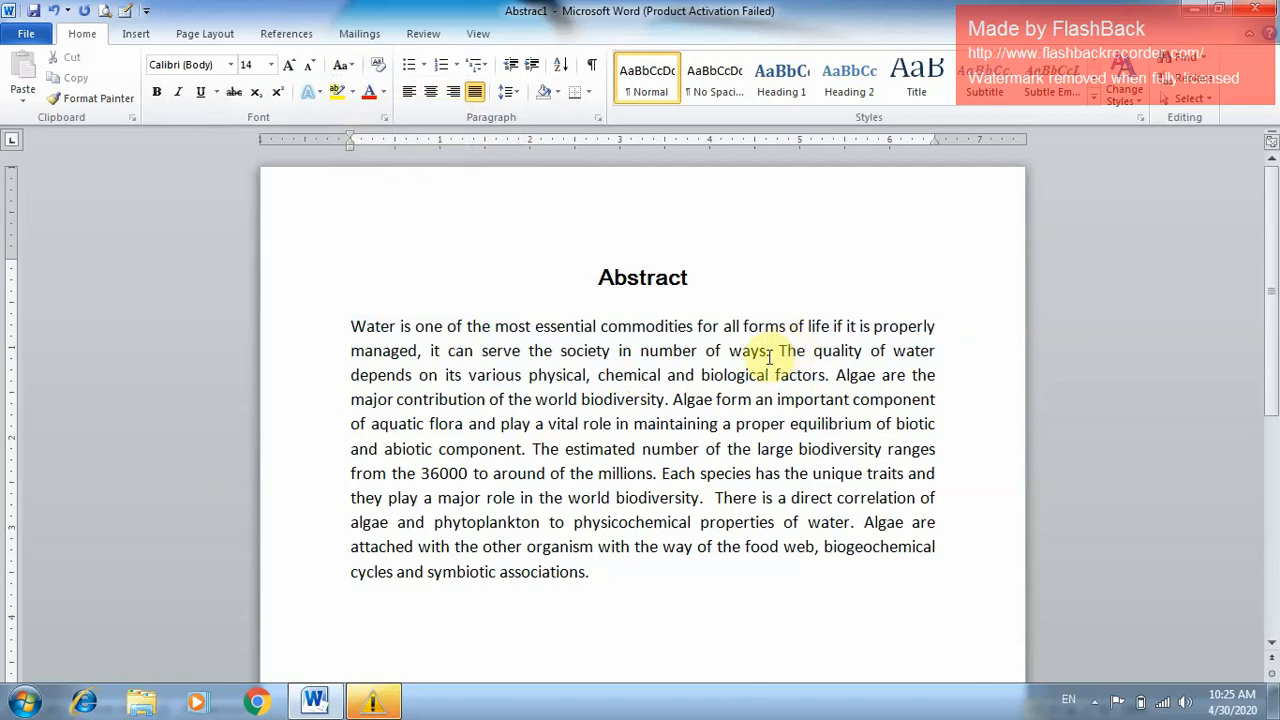
- Change the whole abstract paragraph to lowercase and check the first letters of its sentences
{"action": "left_click_drag", "start_coordinate": [349, 330], "coordinate": [623, 574]}
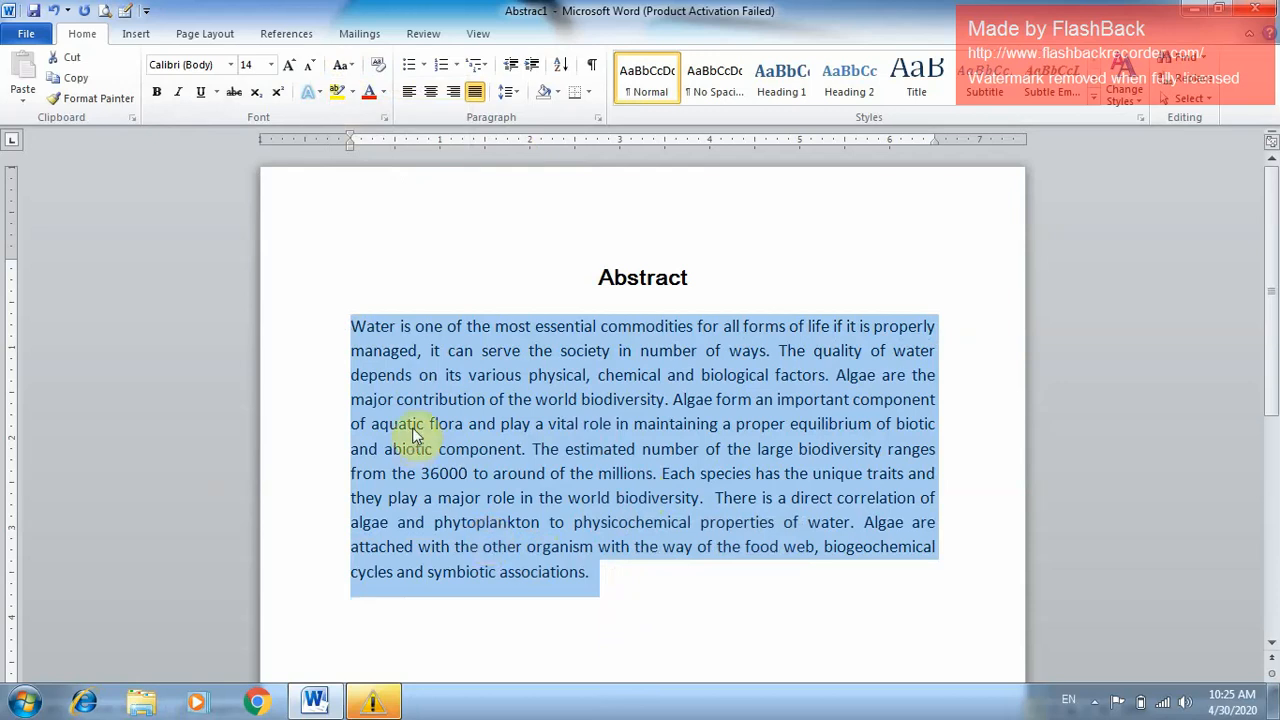
{"action": "left_click", "coordinate": [344, 65]}
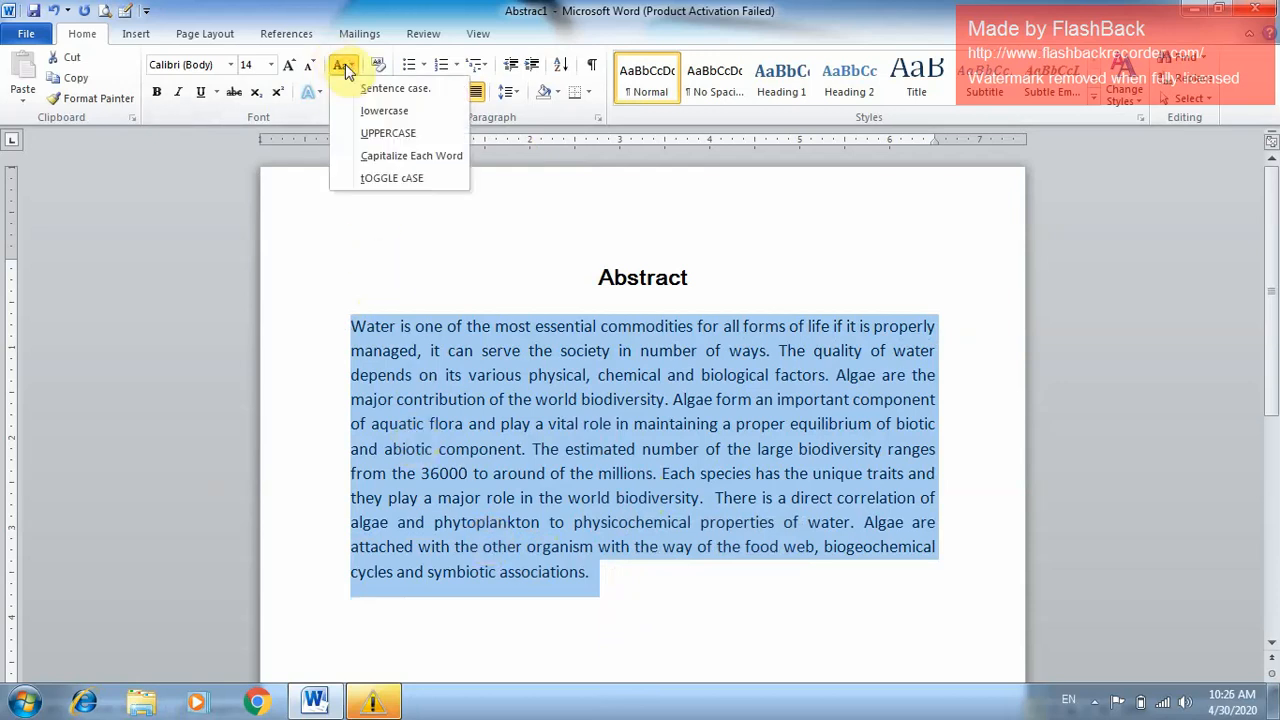
{"action": "left_click", "coordinate": [417, 110]}
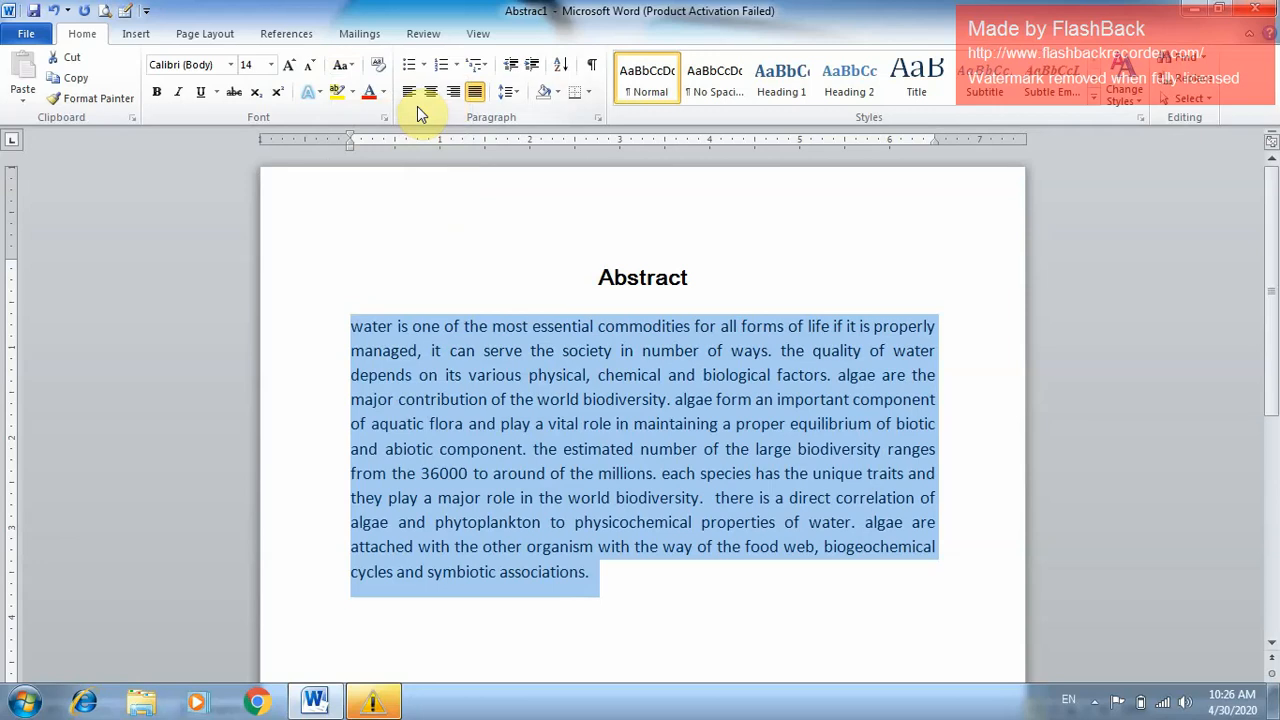
{"action": "left_click", "coordinate": [352, 330]}
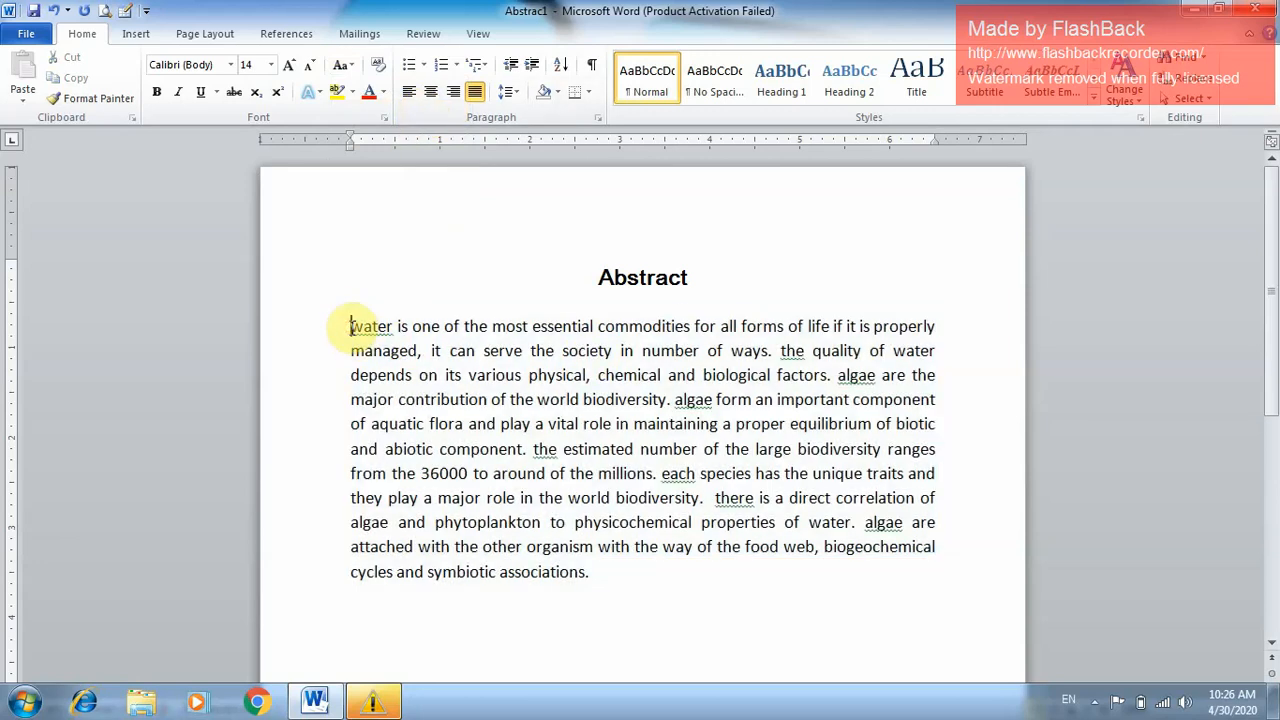
{"action": "left_click", "coordinate": [834, 377]}
{"action": "left_click", "coordinate": [673, 406]}
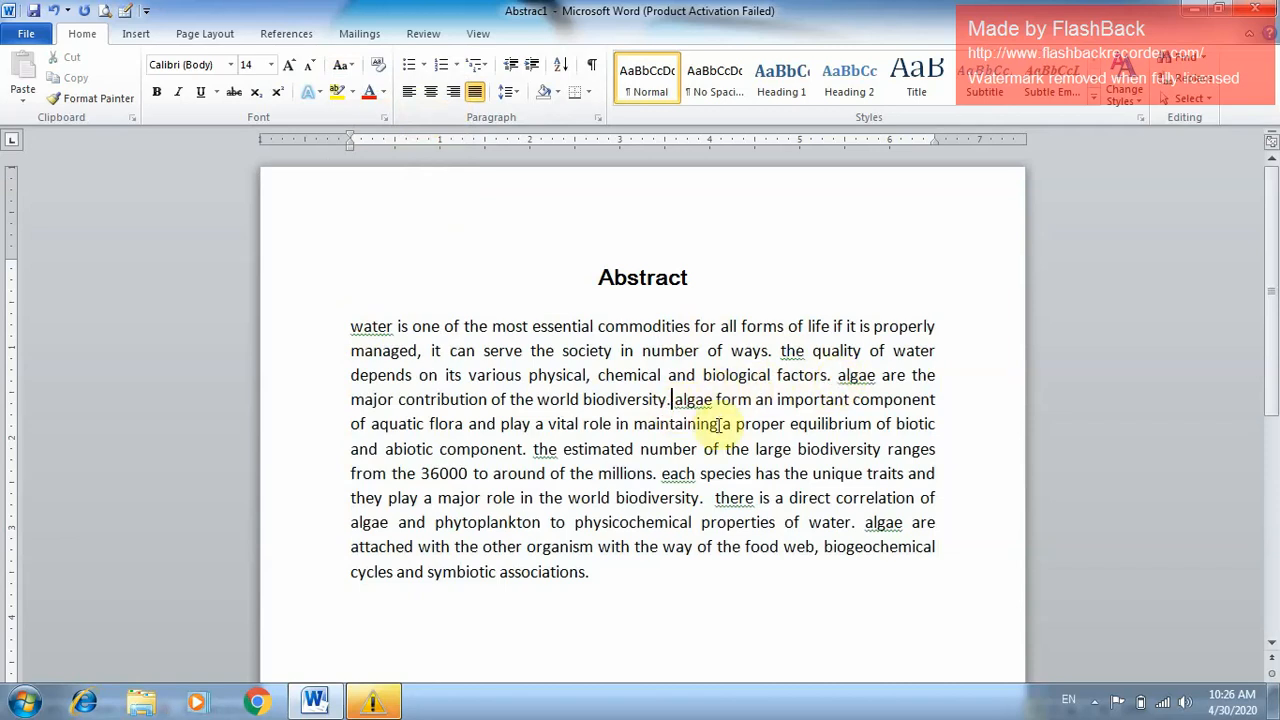
- Change the whole abstract paragraph to UPPERCASE and then to Capitalize Each Word
{"action": "left_click_drag", "start_coordinate": [350, 326], "coordinate": [612, 574]}
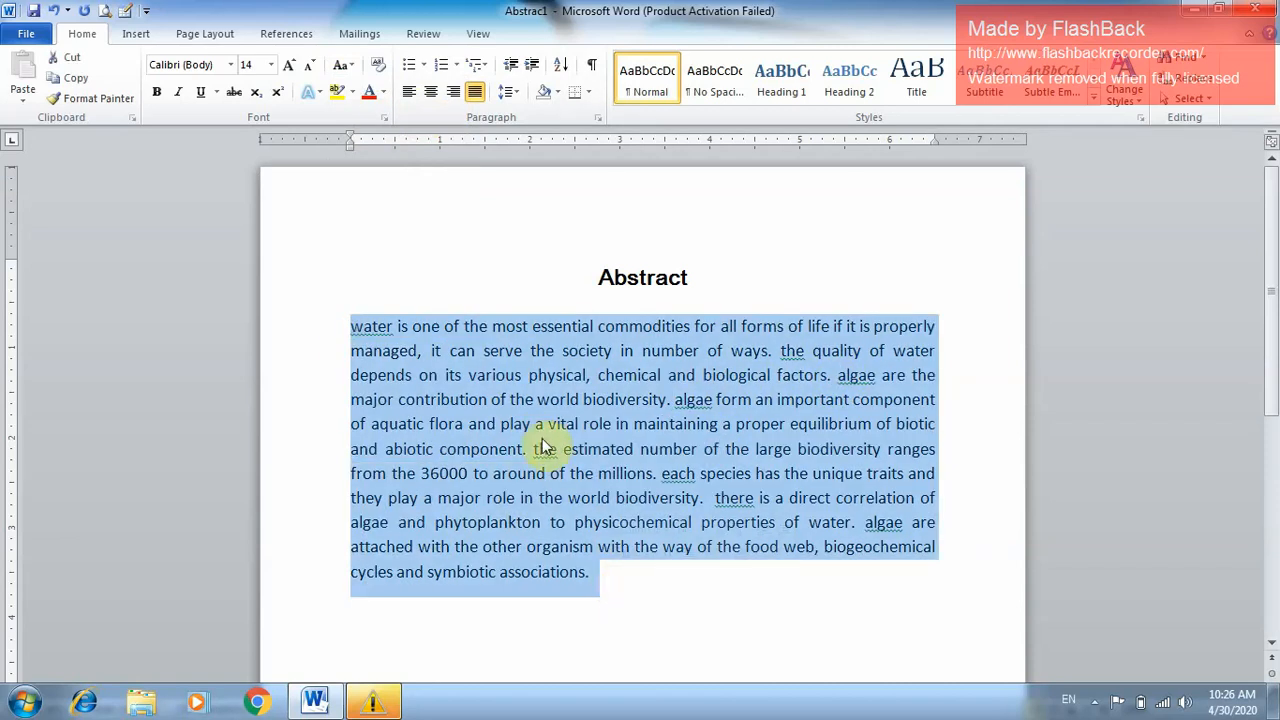
{"action": "left_click", "coordinate": [347, 70]}
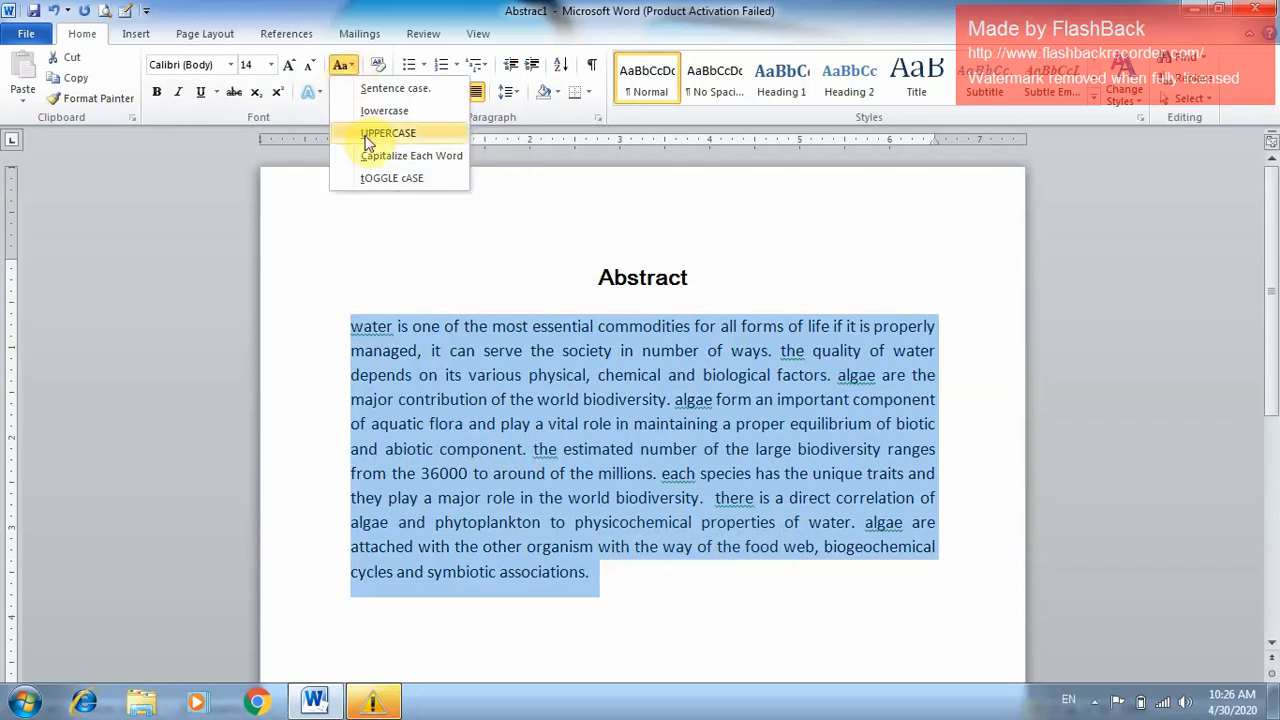
{"action": "left_click", "coordinate": [366, 141]}
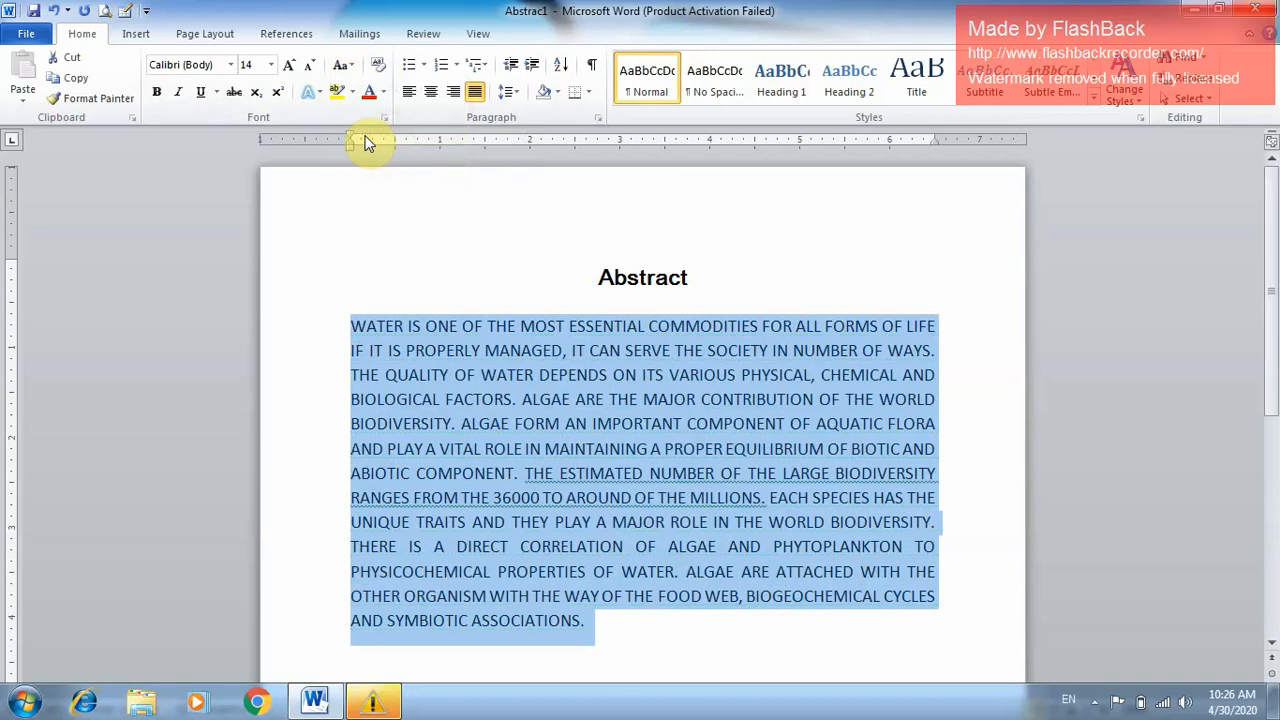
{"action": "left_click", "coordinate": [343, 66]}
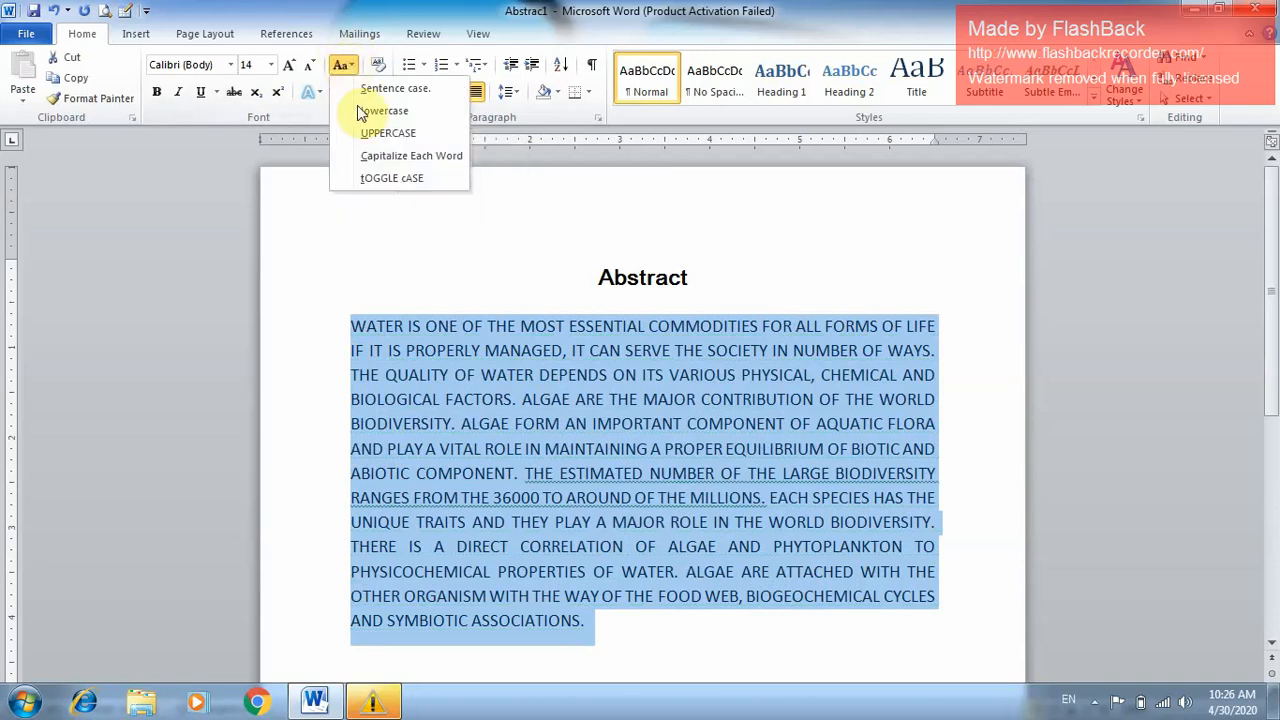
{"action": "left_click", "coordinate": [366, 159]}
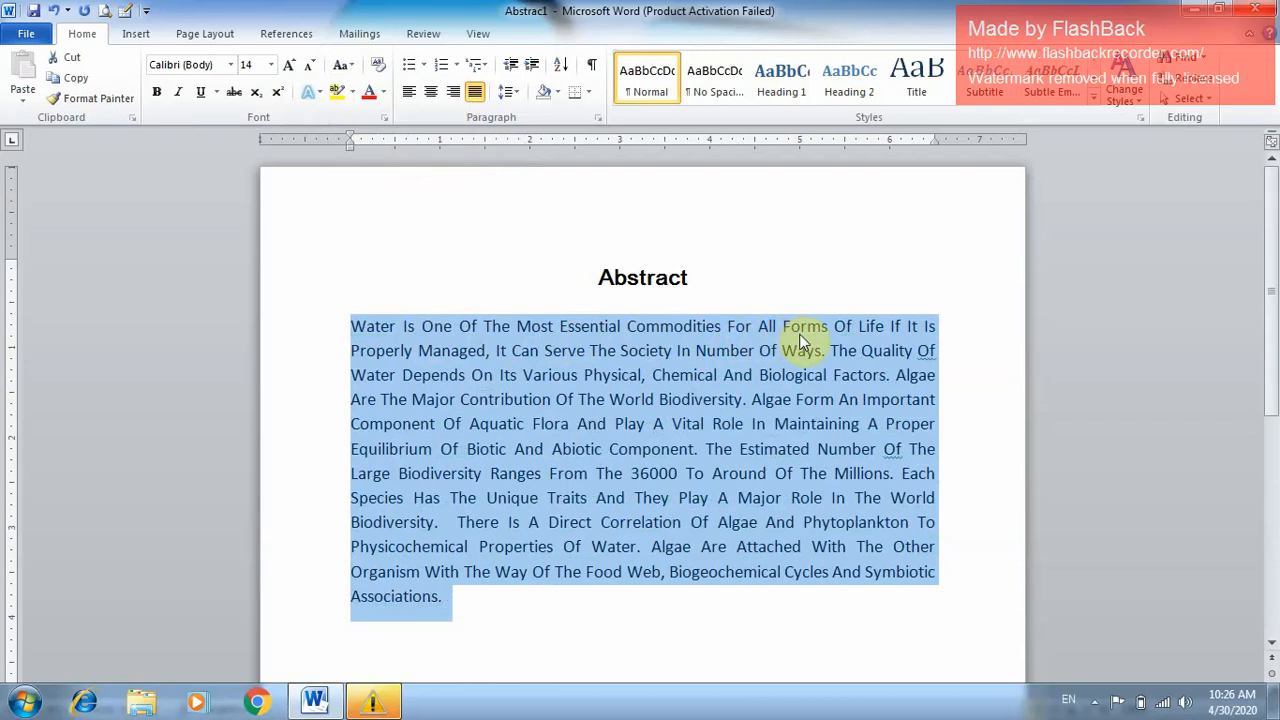
- Apply tOGGLE cASE to the whole abstract paragraph and inspect words such as "managed" and "contribution"
{"action": "left_click", "coordinate": [347, 65]}
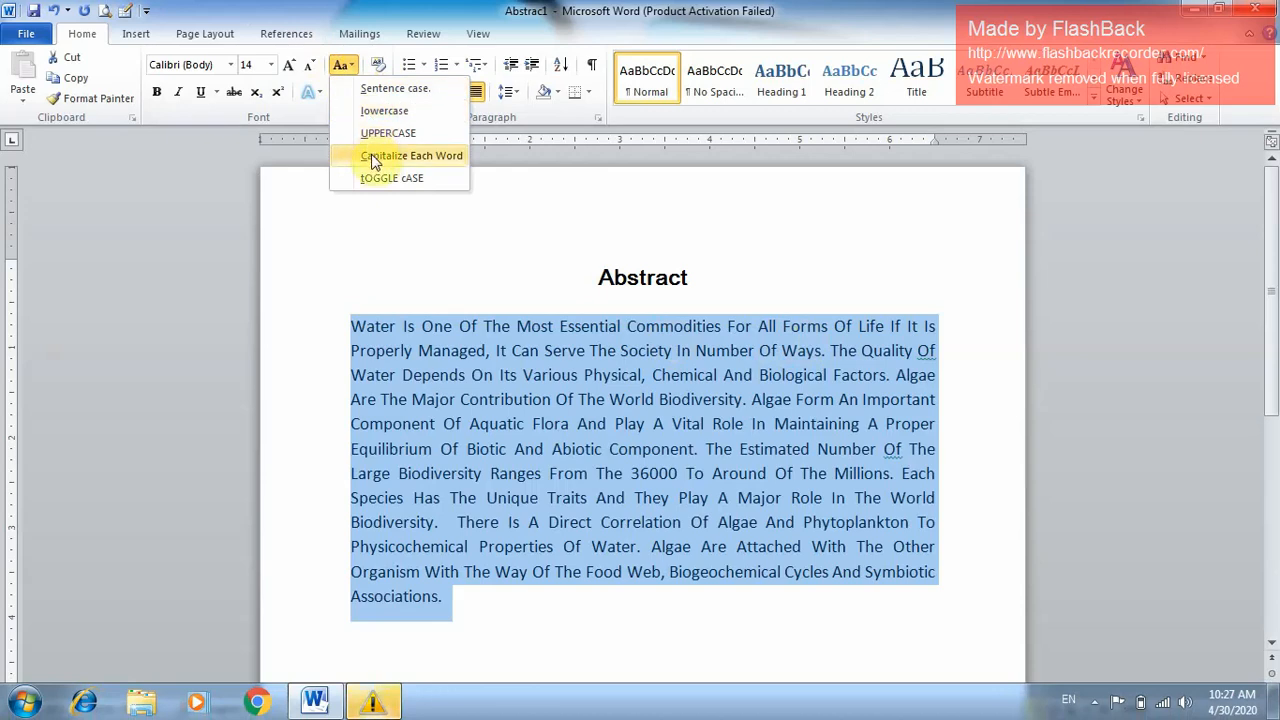
{"action": "left_click", "coordinate": [418, 180]}
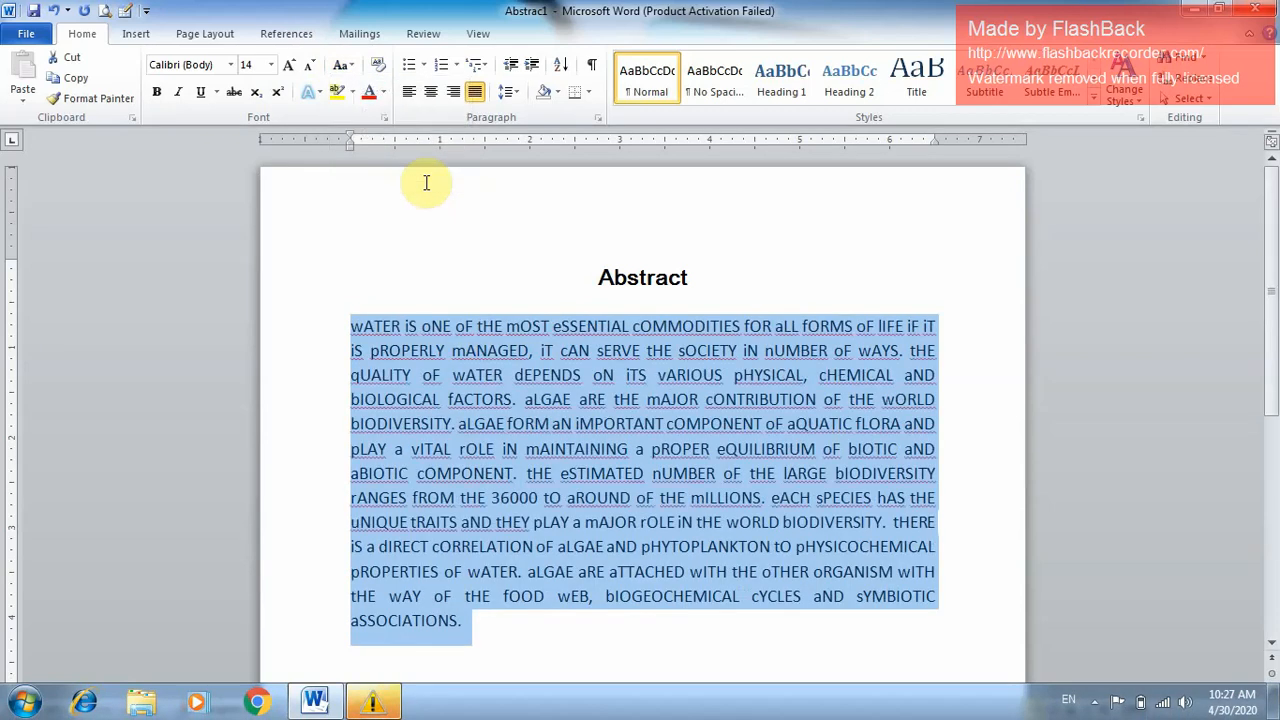
{"action": "left_click", "coordinate": [500, 300]}
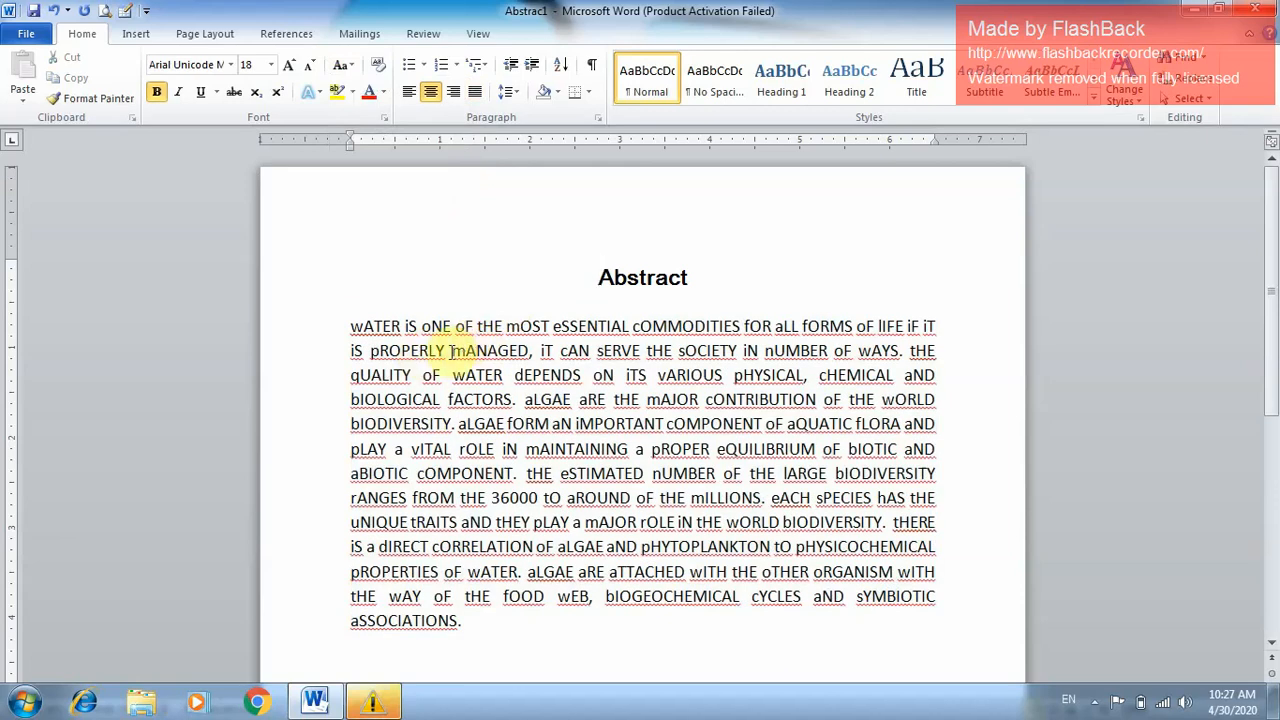
{"action": "double_click", "coordinate": [490, 351]}
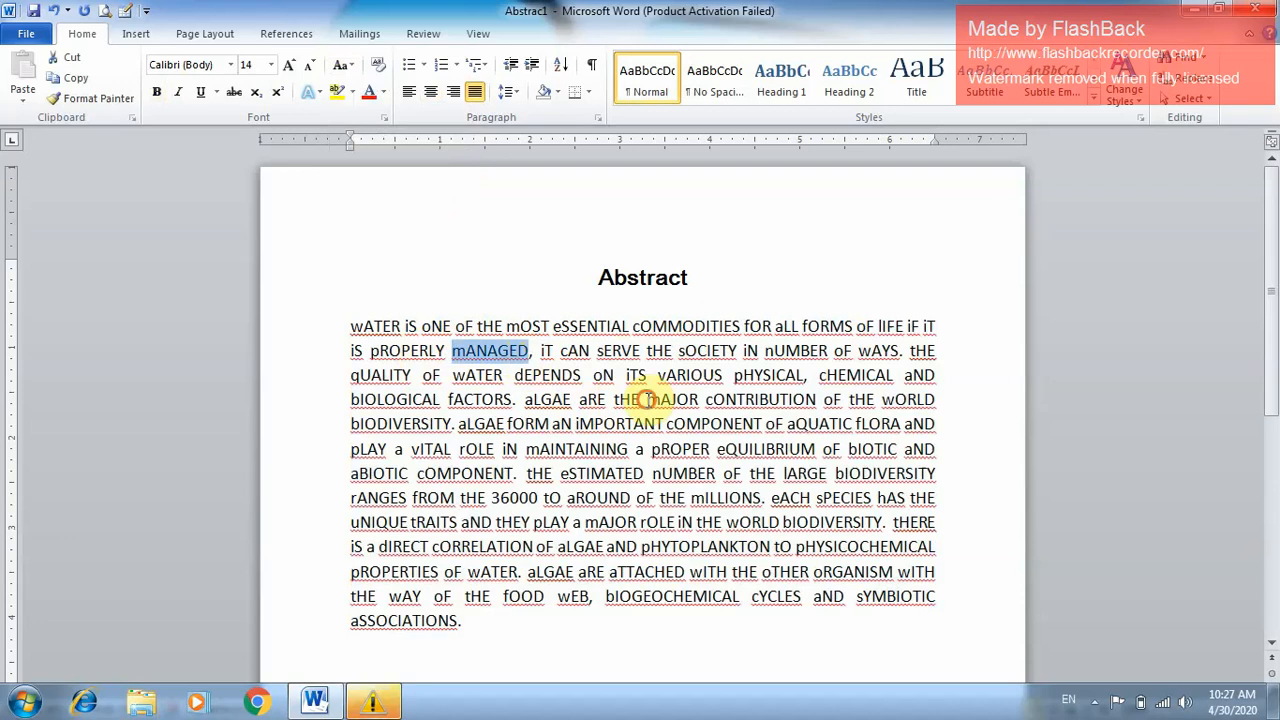
{"action": "left_click_drag", "start_coordinate": [641, 399], "coordinate": [816, 410]}
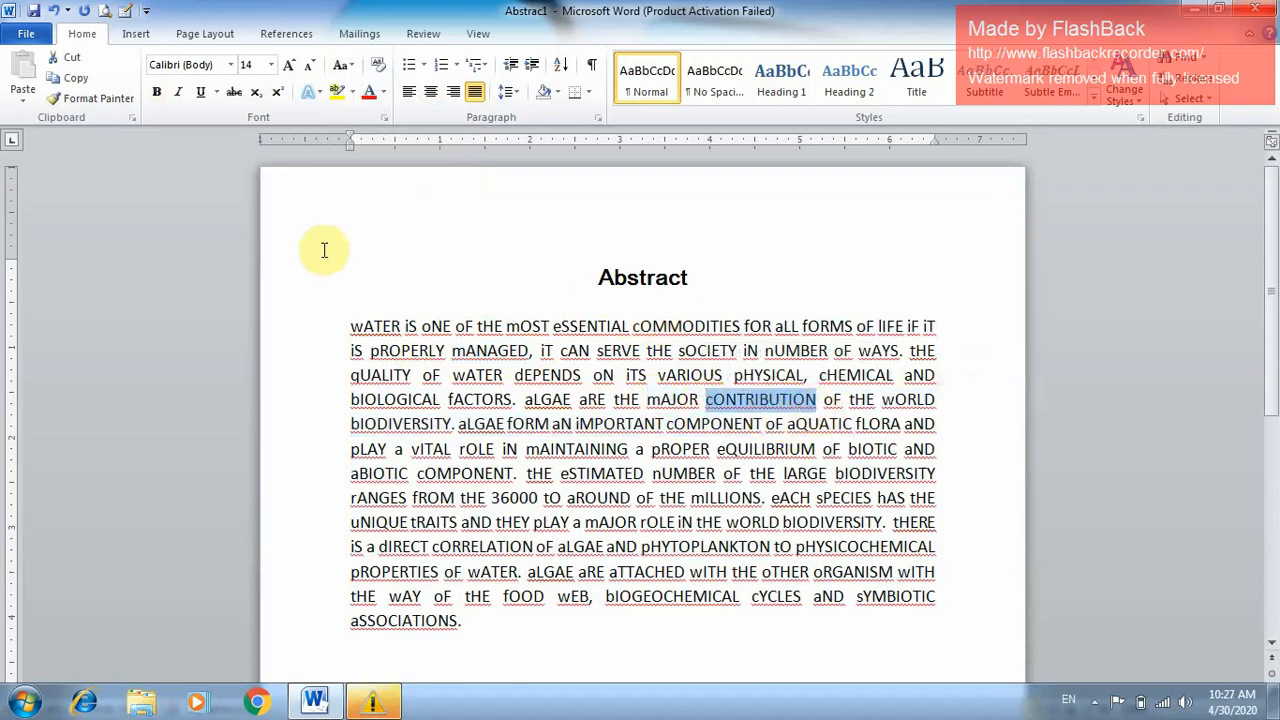
- Apply Sentence case to the "Abstract" heading together with the whole paragraph below it
{"action": "left_click_drag", "start_coordinate": [357, 266], "coordinate": [471, 630]}
{"action": "left_click", "coordinate": [342, 66]}
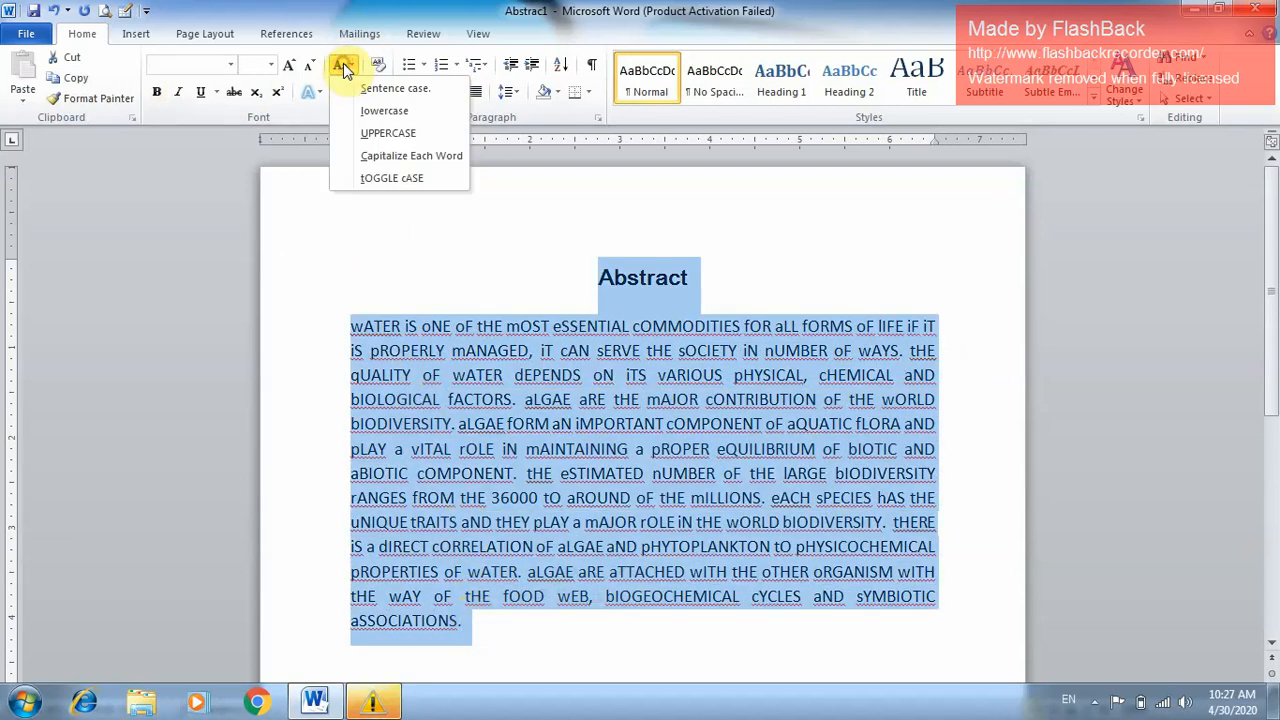
{"action": "left_click", "coordinate": [359, 90]}
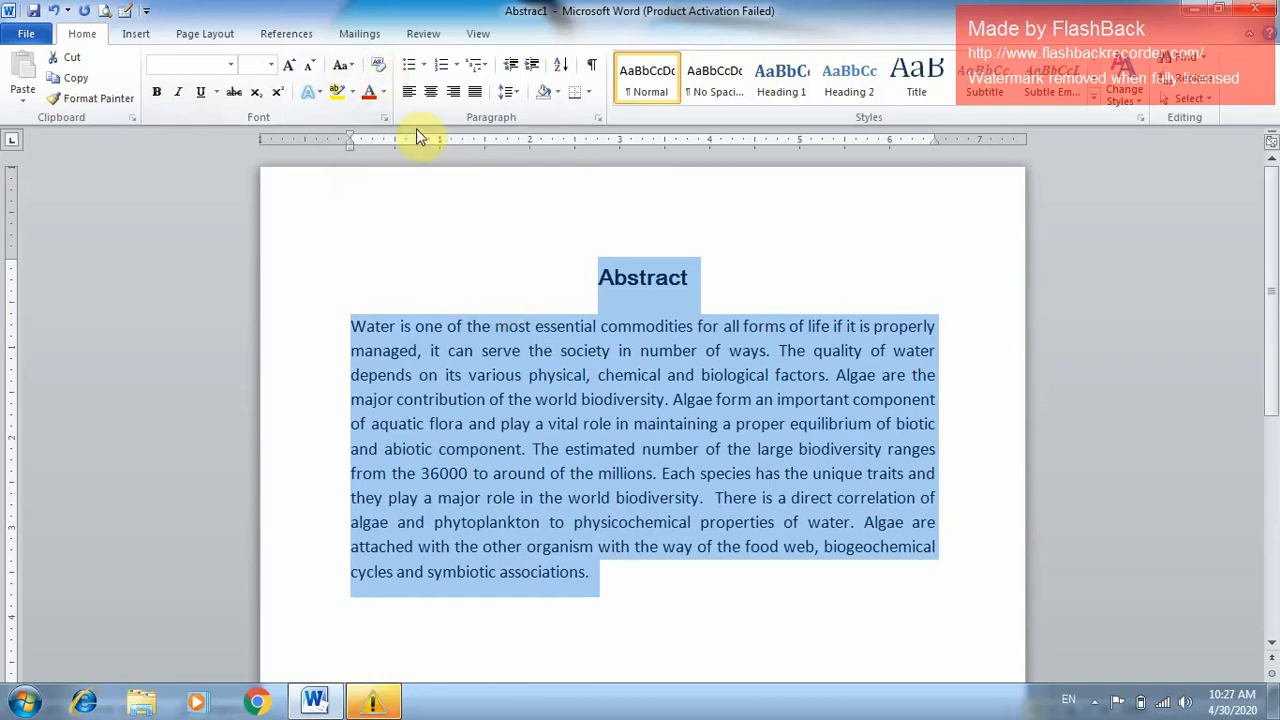
{"action": "left_click", "coordinate": [620, 303]}
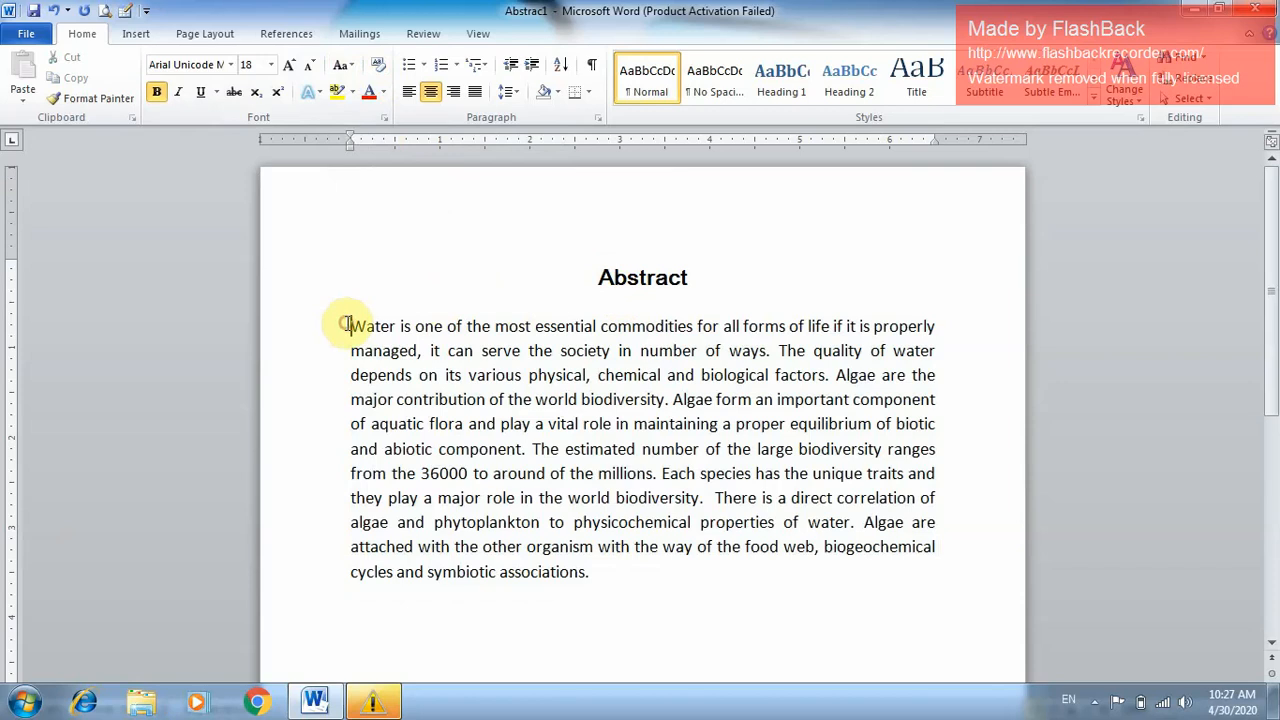
- Set the font color of the whole abstract paragraph to the standard green
{"action": "left_click_drag", "start_coordinate": [345, 325], "coordinate": [589, 567]}
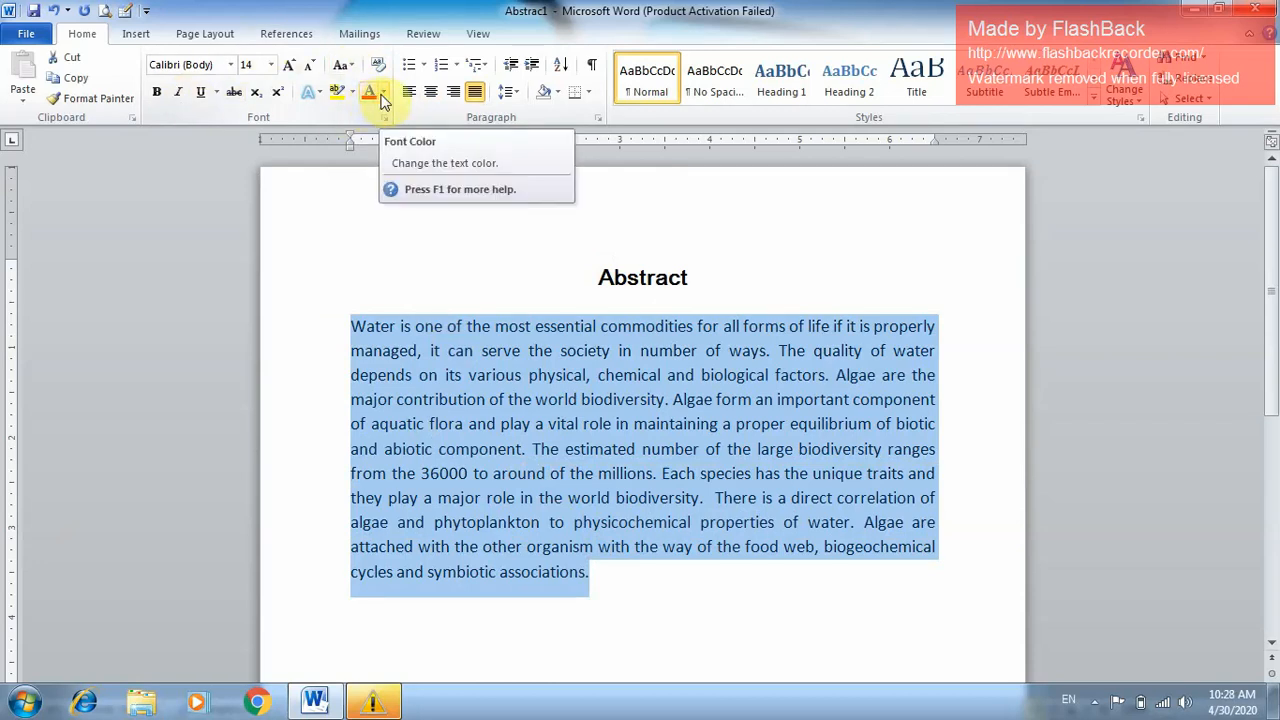
{"action": "left_click", "coordinate": [382, 92]}
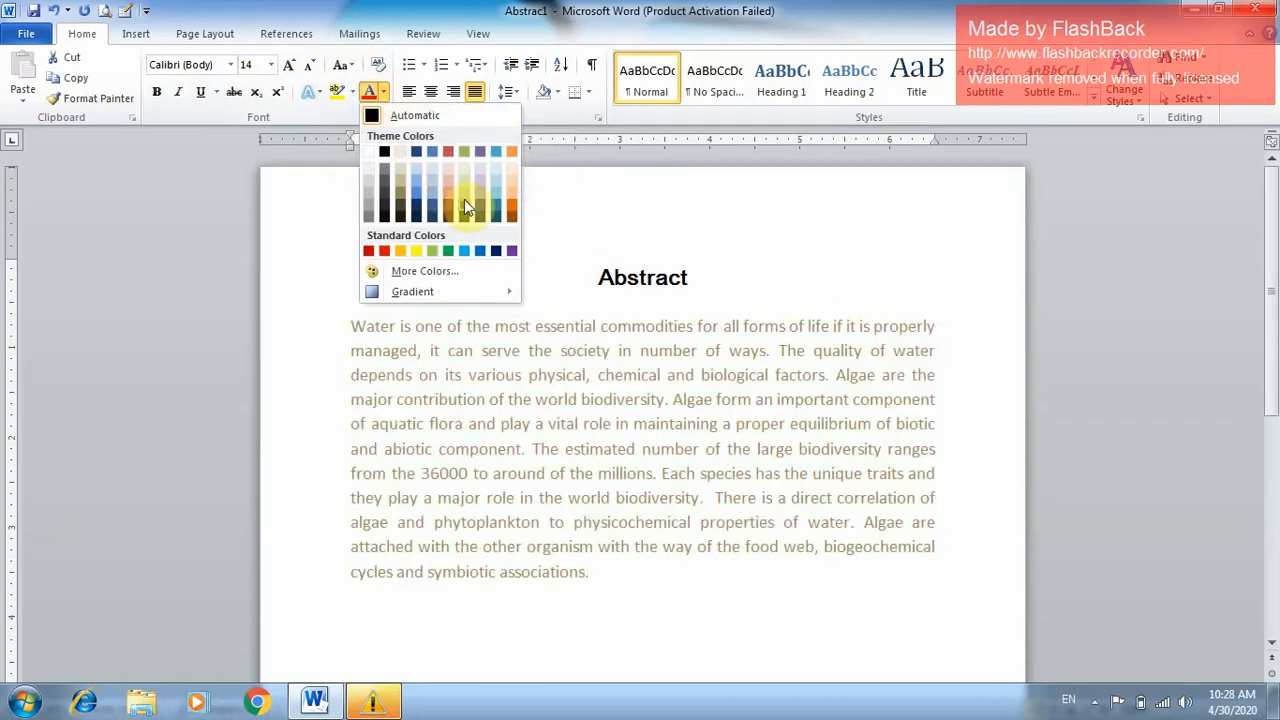
{"action": "left_click", "coordinate": [448, 251]}
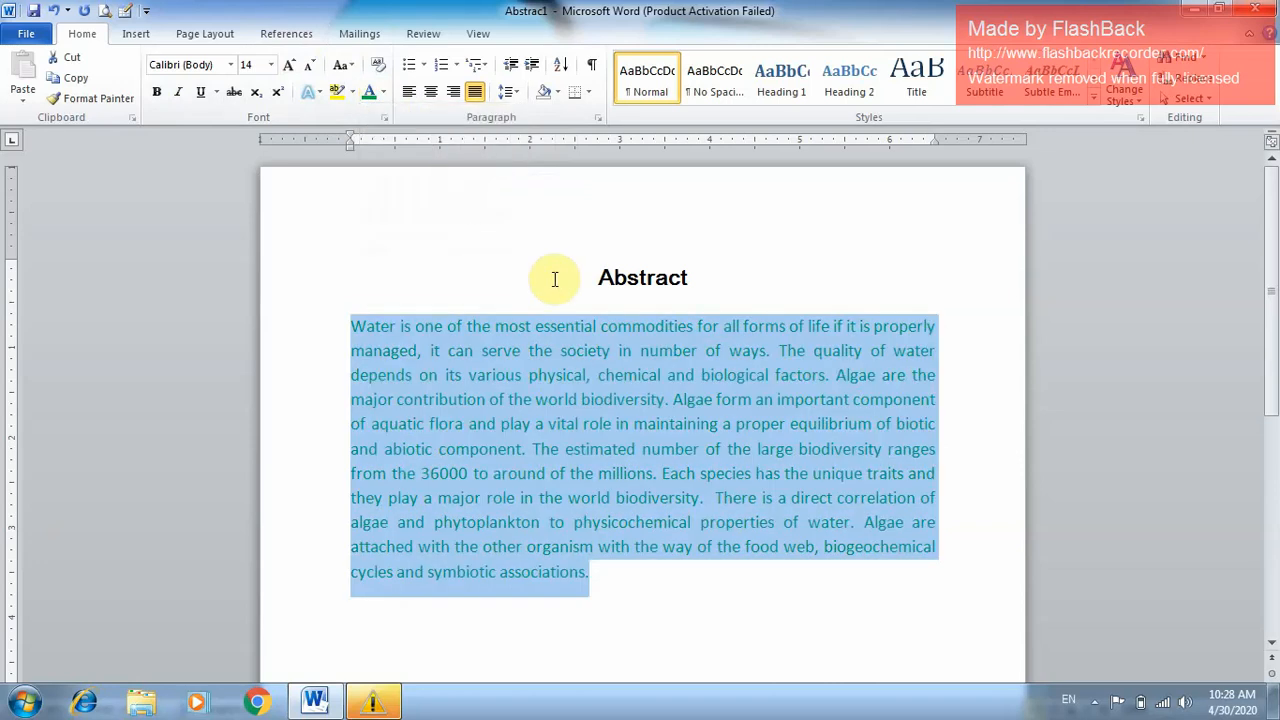
- Italicize the whole abstract paragraph, change its font to Times New Roman and enlarge the text to 18 pt
{"action": "left_click", "coordinate": [178, 91]}
{"action": "left_click", "coordinate": [230, 64]}
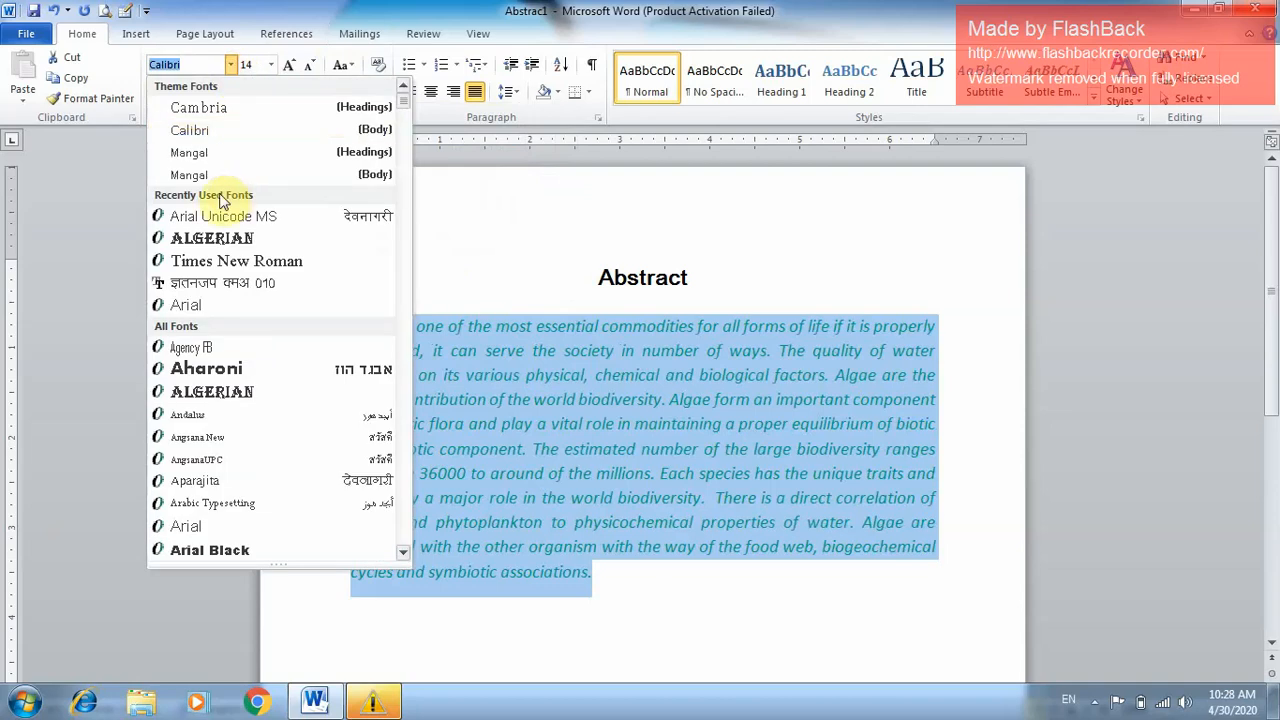
{"action": "left_click", "coordinate": [228, 260]}
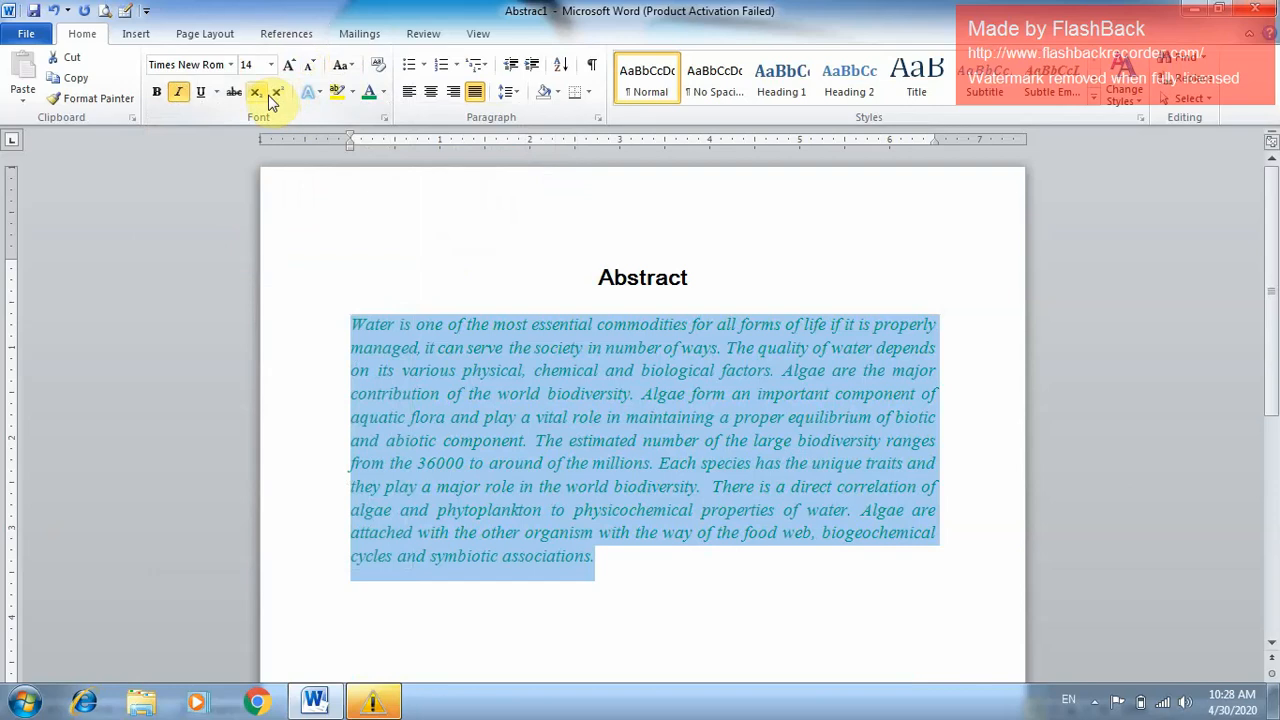
{"action": "left_click", "coordinate": [291, 67]}
{"action": "left_click", "coordinate": [291, 67]}
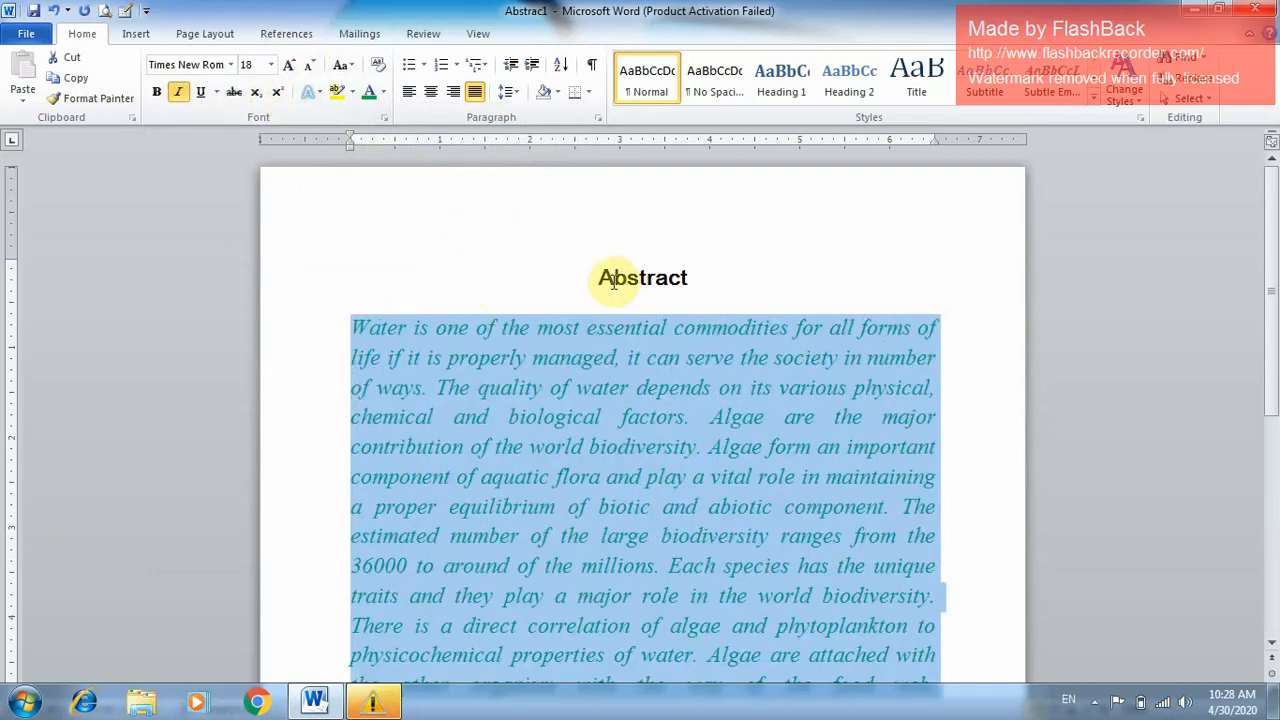
- Color the "Abstract" heading standard red and make it underlined and italic
{"action": "left_click_drag", "start_coordinate": [592, 278], "coordinate": [700, 285]}
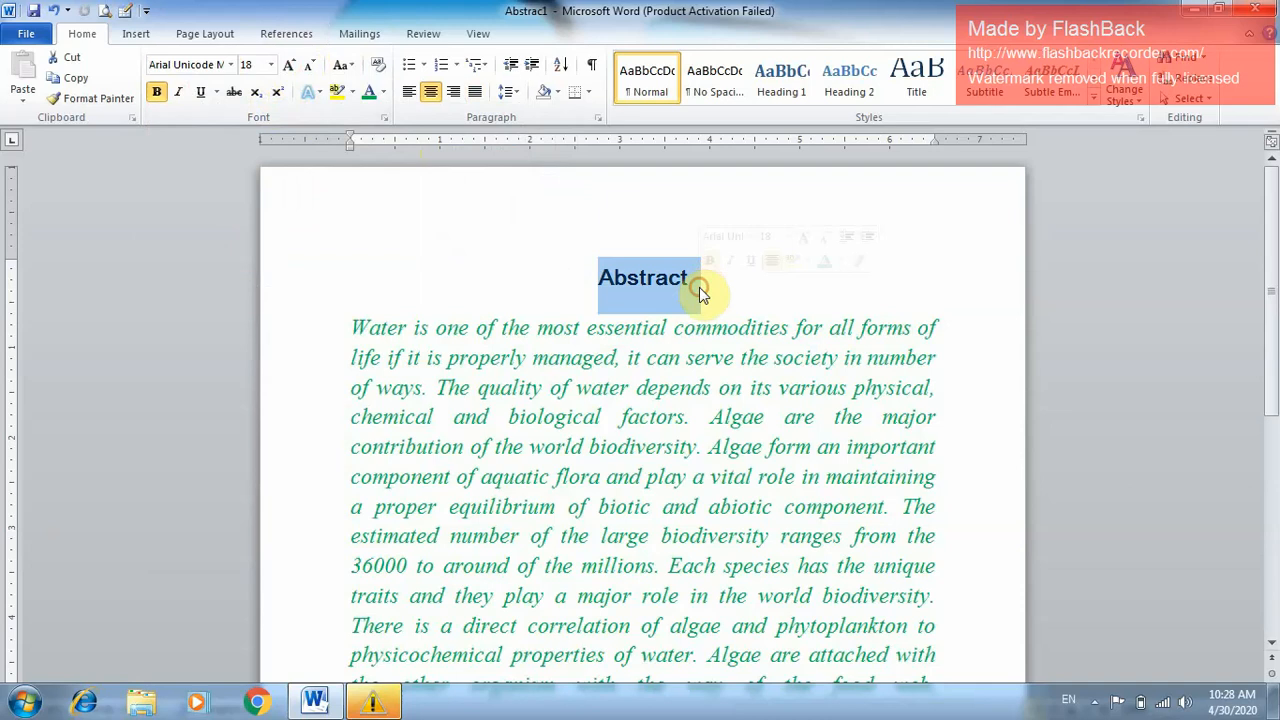
{"action": "left_click", "coordinate": [384, 92]}
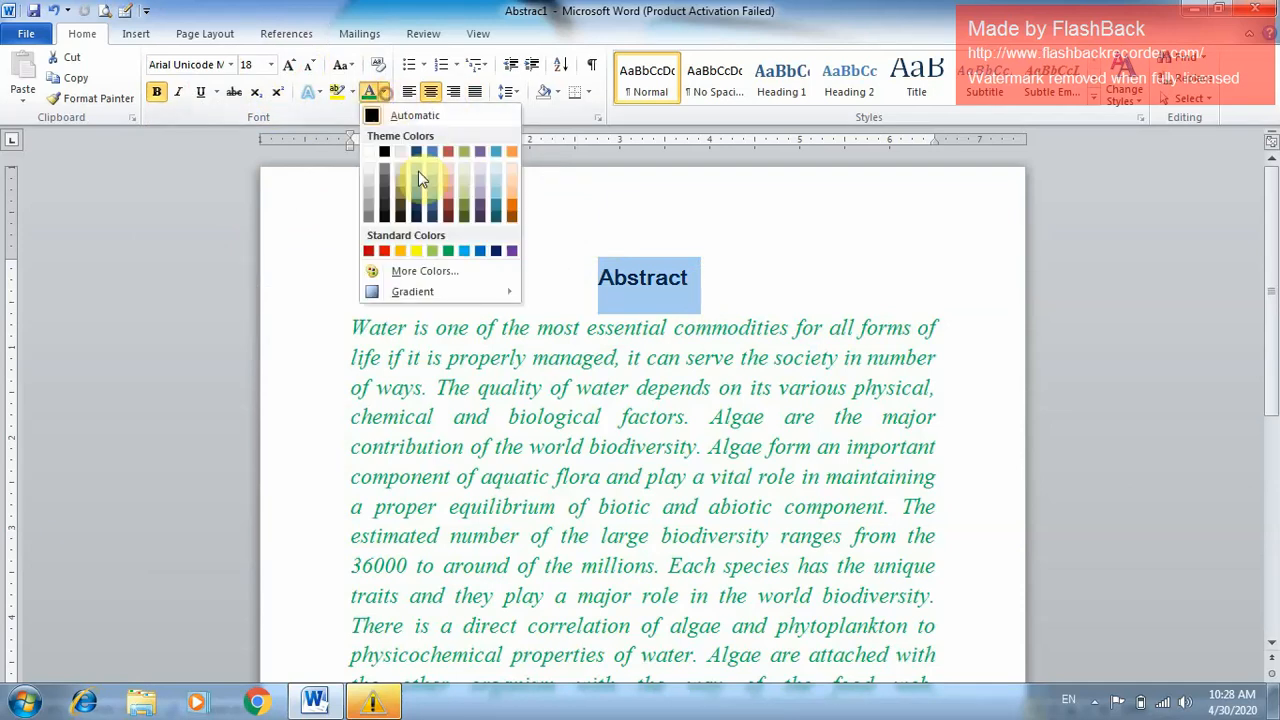
{"action": "left_click", "coordinate": [384, 251]}
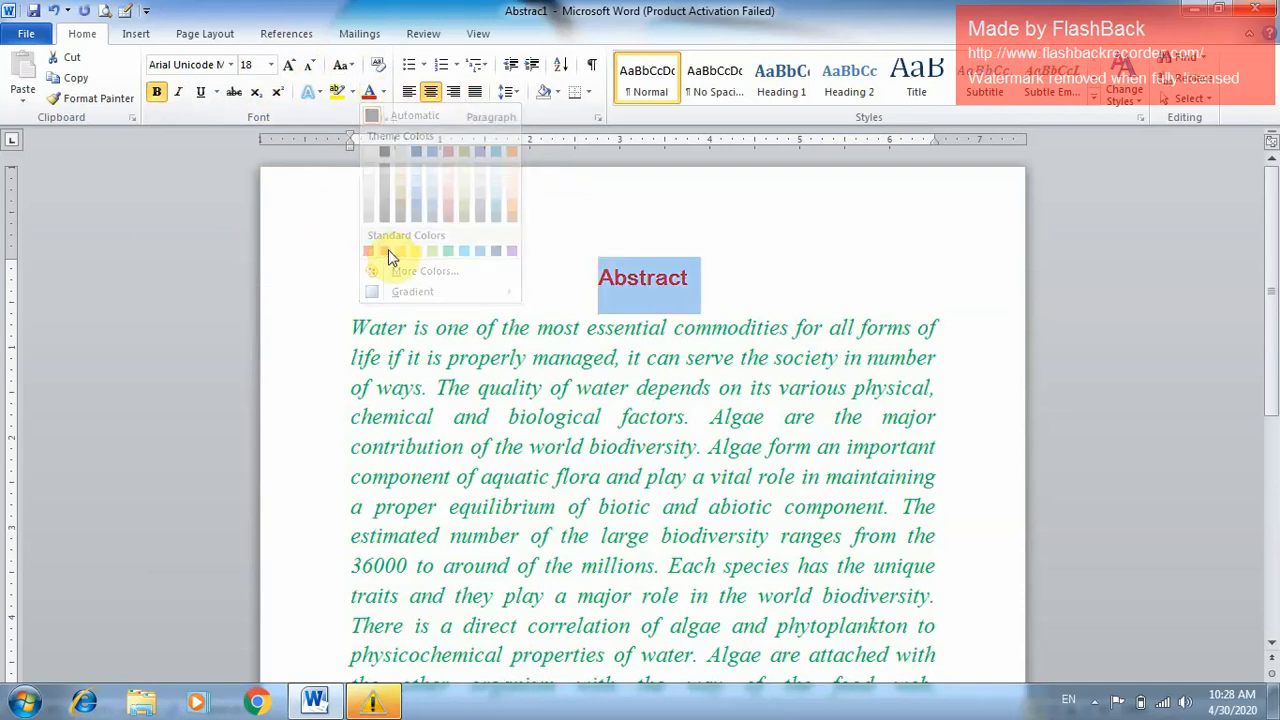
{"action": "left_click", "coordinate": [199, 93]}
{"action": "left_click", "coordinate": [177, 93]}
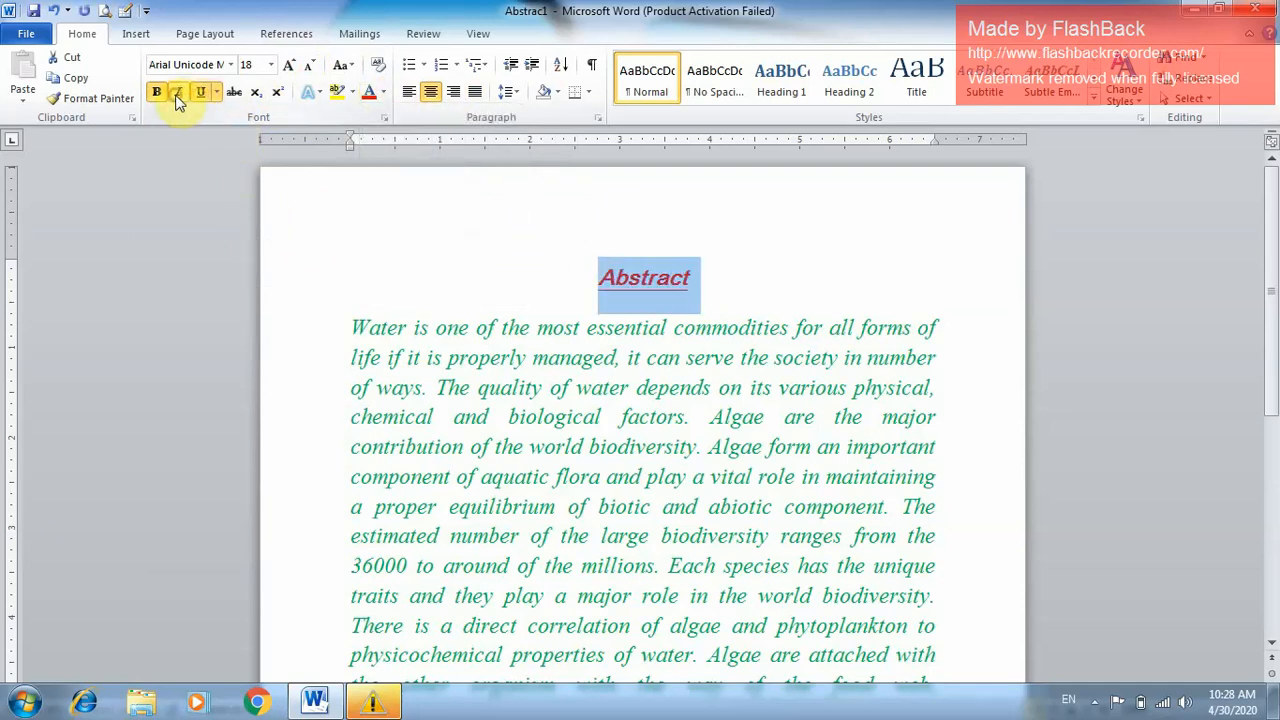
- Enlarge the "Abstract" heading to 24 pt and change its font to Algerian
{"action": "left_click", "coordinate": [288, 65]}
{"action": "left_click", "coordinate": [288, 65]}
{"action": "left_click", "coordinate": [288, 65]}
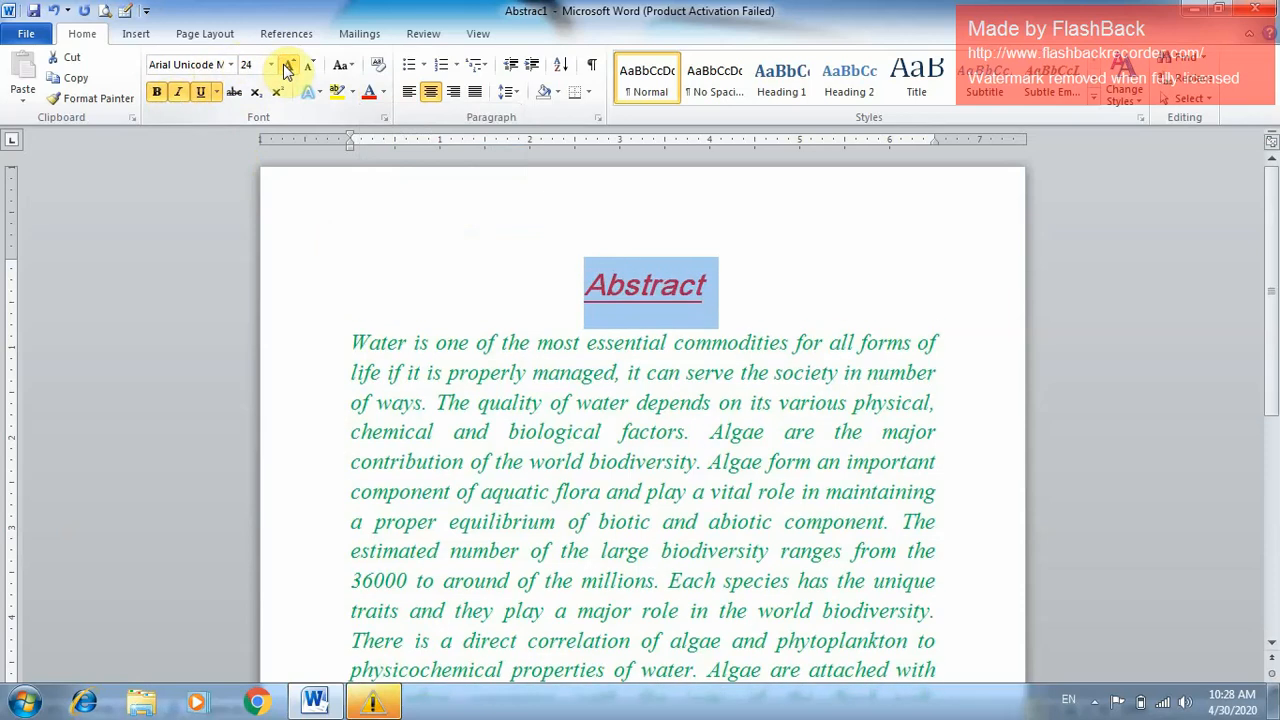
{"action": "left_click", "coordinate": [231, 64]}
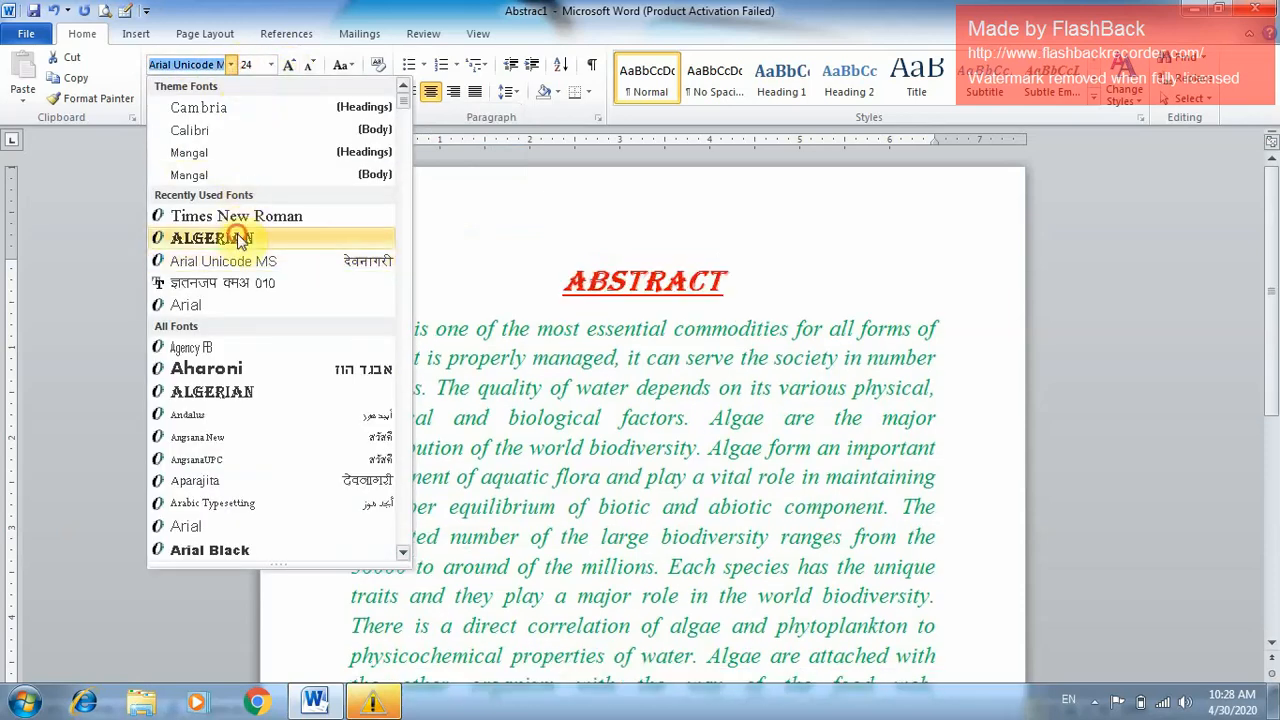
{"action": "left_click", "coordinate": [238, 237]}
{"action": "left_click", "coordinate": [505, 299]}
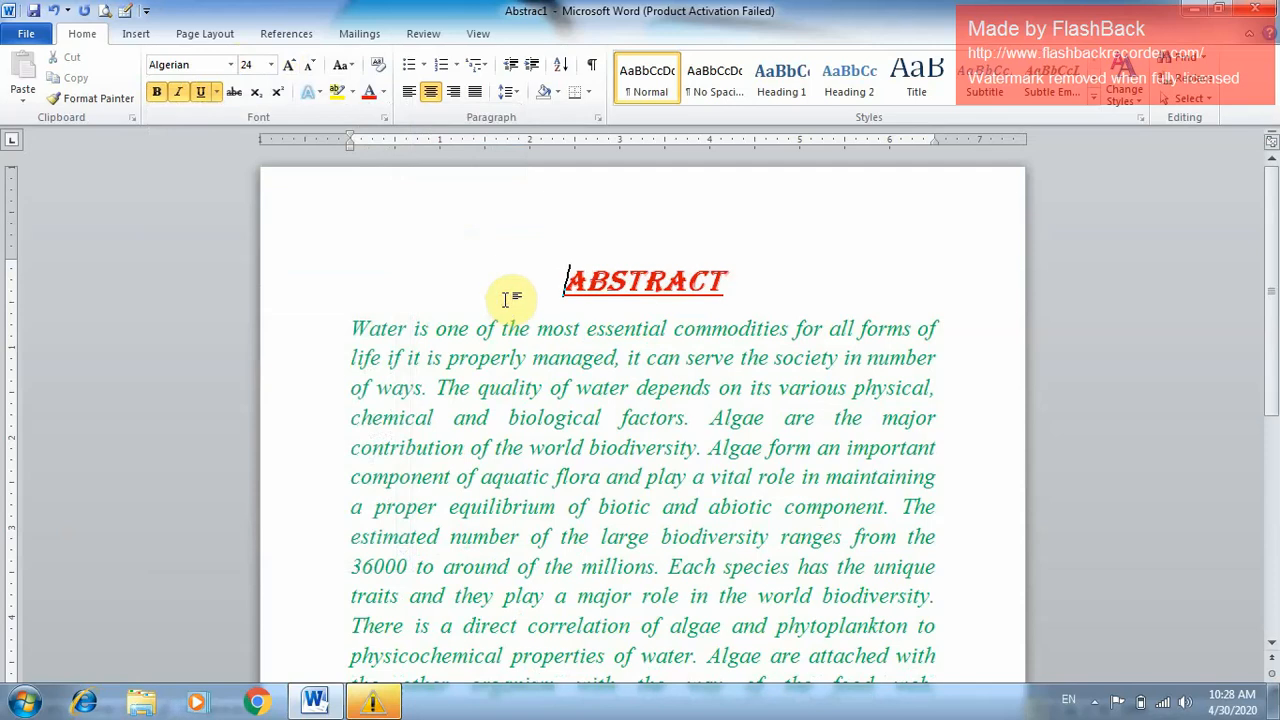
{"action": "left_click_drag", "start_coordinate": [508, 297], "coordinate": [632, 540]}
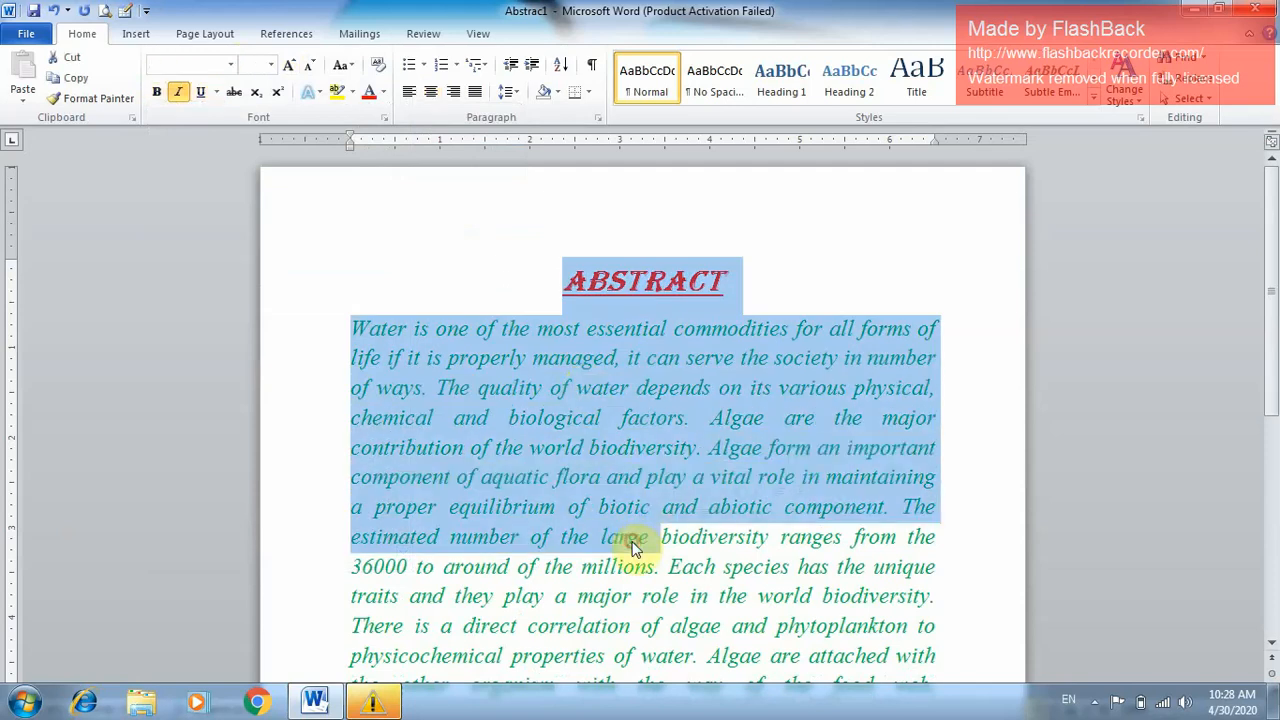
{"action": "left_click", "coordinate": [632, 540]}
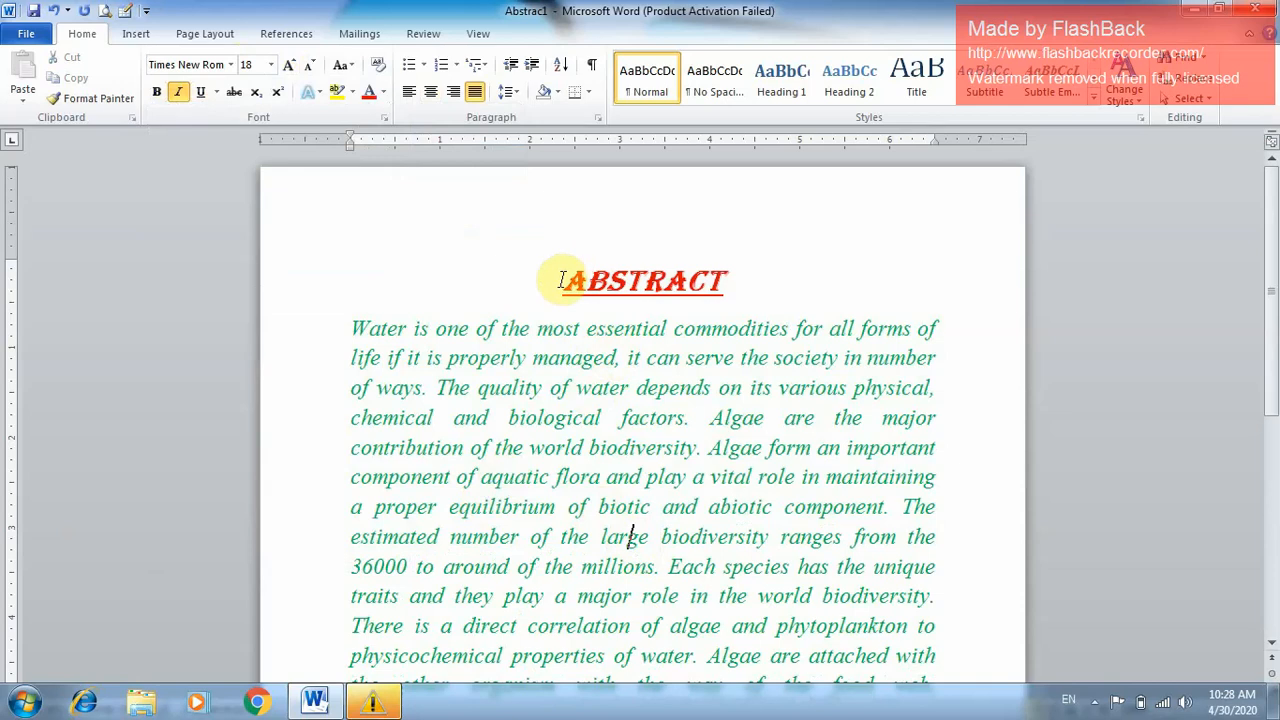
{"action": "left_click_drag", "start_coordinate": [563, 278], "coordinate": [757, 612]}
{"action": "left_click", "coordinate": [706, 550]}
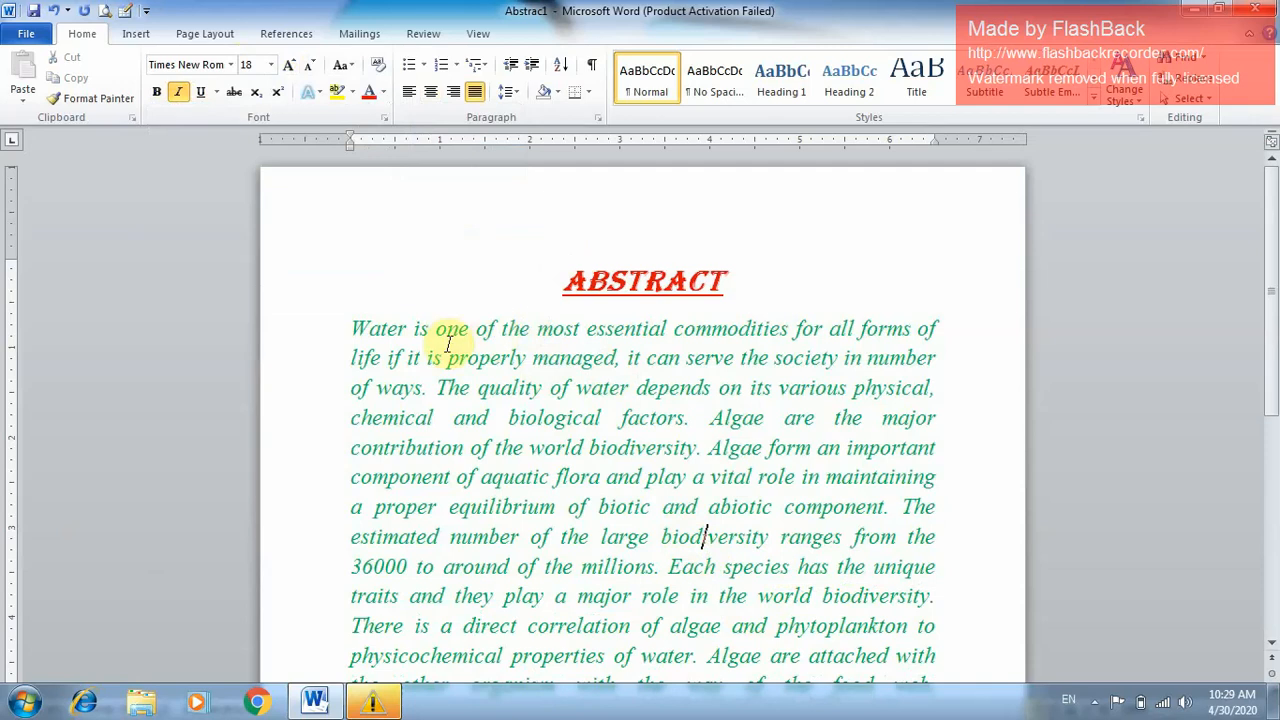
- Clear all formatting from the whole abstract paragraph below the heading
{"action": "left_click_drag", "start_coordinate": [350, 325], "coordinate": [813, 509]}
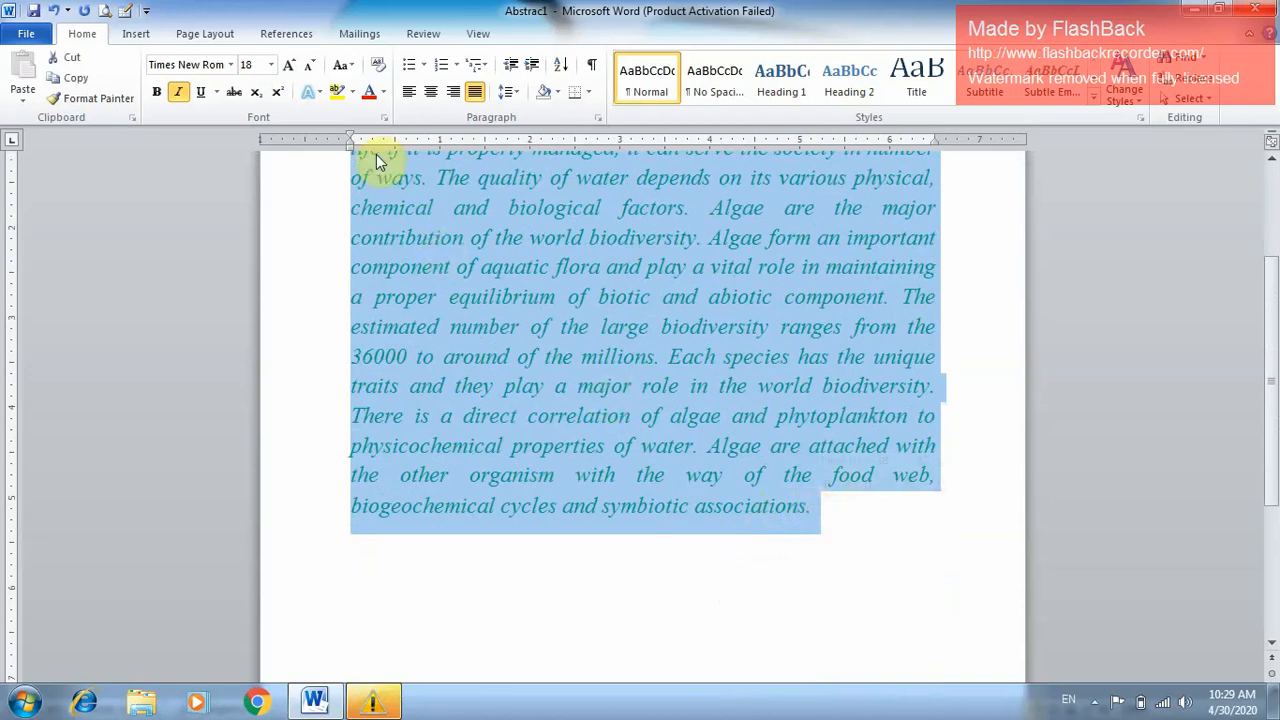
{"action": "left_click", "coordinate": [377, 68]}
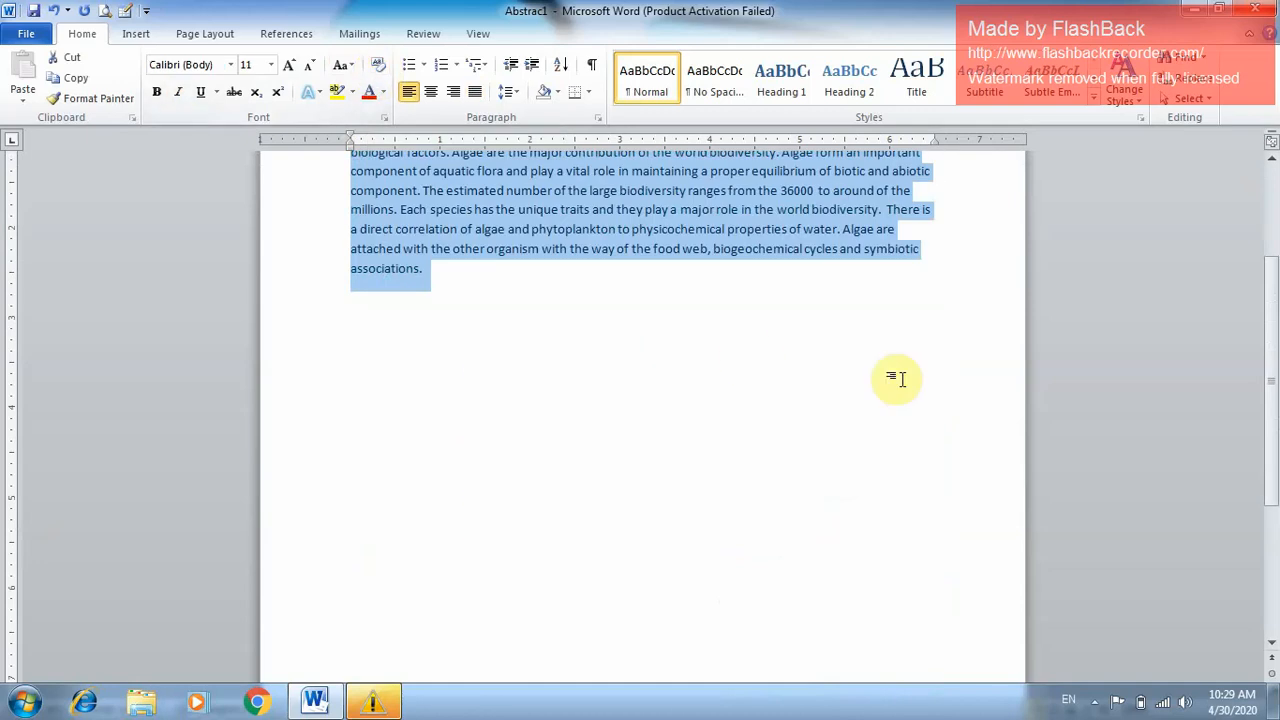
{"action": "left_click", "coordinate": [1272, 158]}
{"action": "left_click", "coordinate": [1272, 159]}
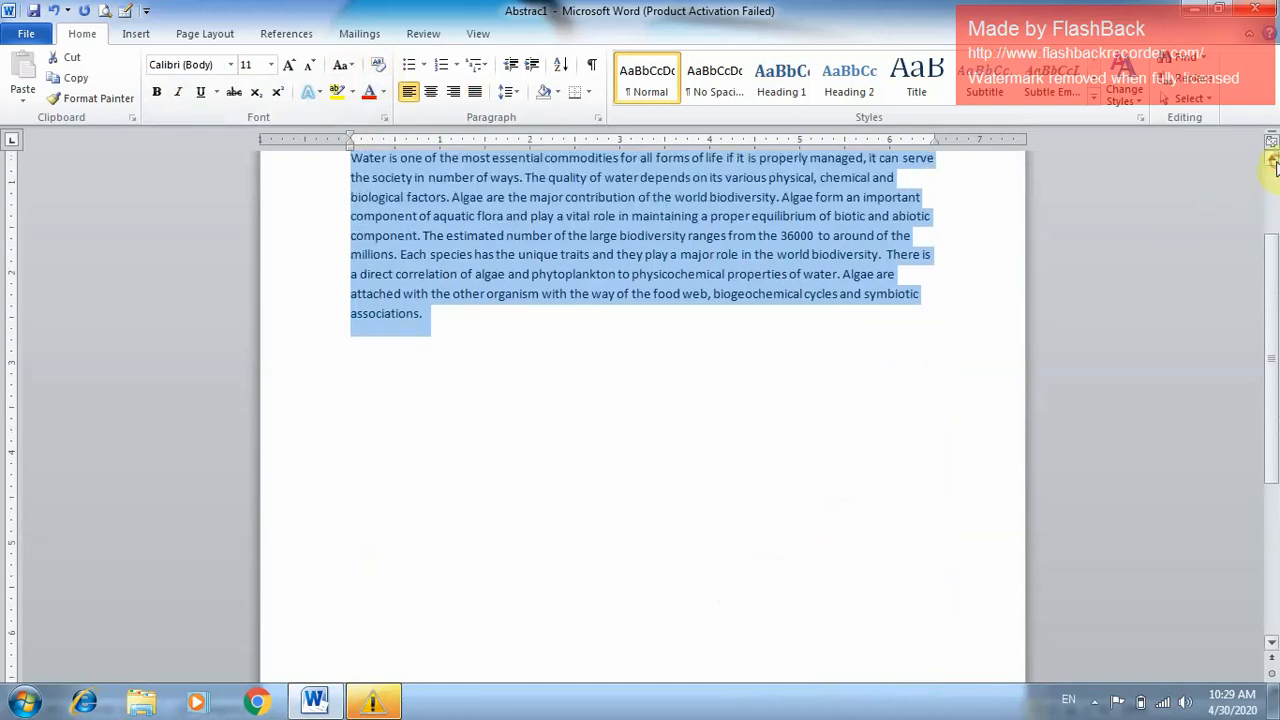
{"action": "left_click", "coordinate": [1272, 160]}
{"action": "left_click", "coordinate": [1273, 162]}
{"action": "left_click", "coordinate": [1274, 164]}
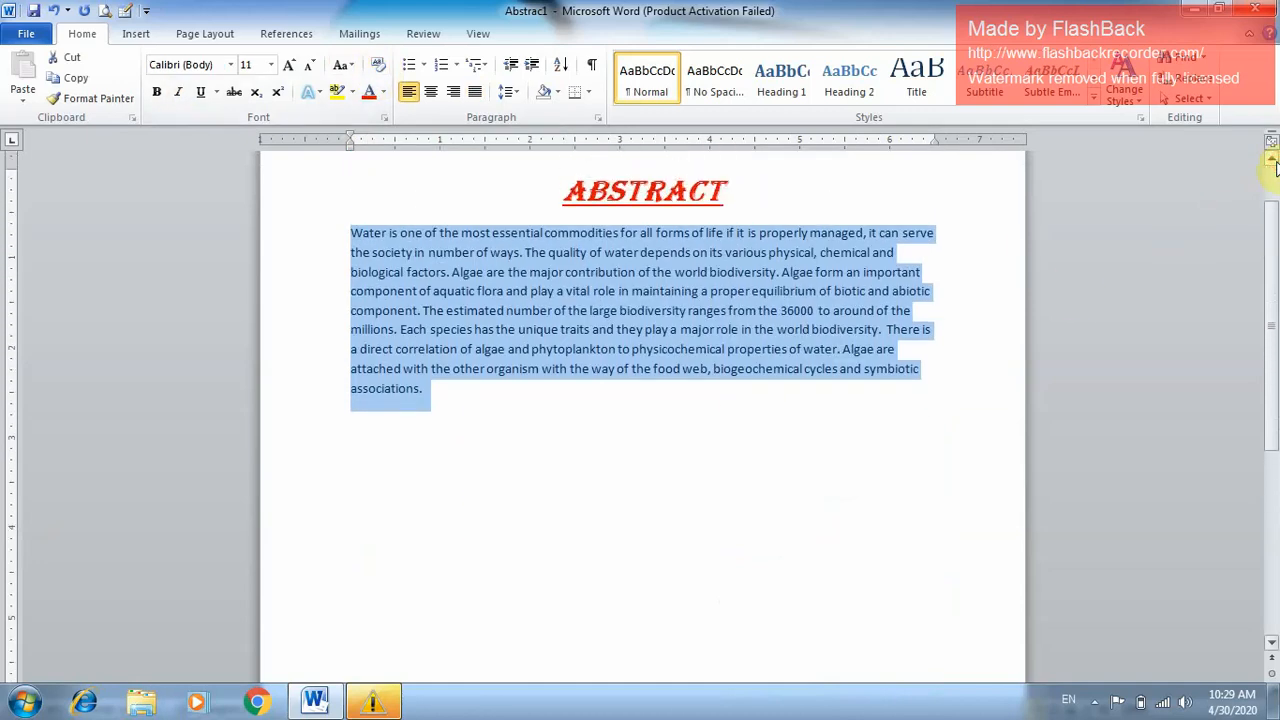
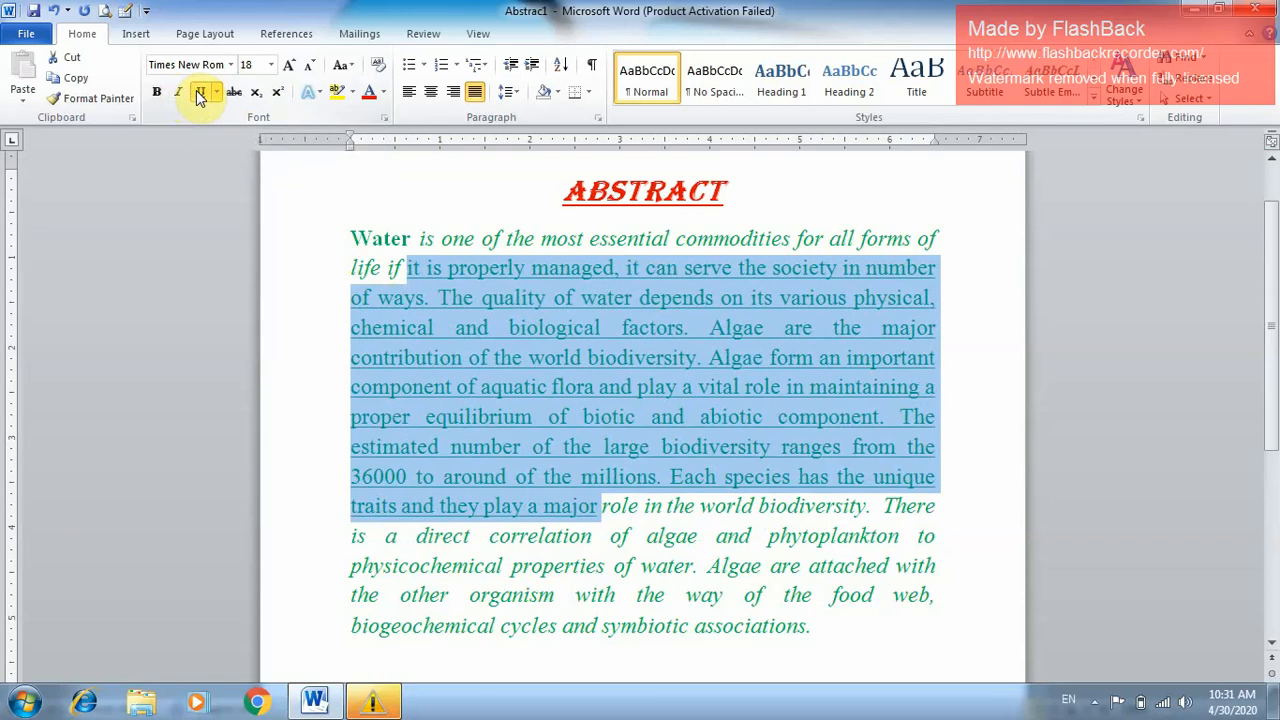
- Apply a double wavy underline to the passage from "it is properly managed" to "play a major", and restore its single underline
{"action": "left_click", "coordinate": [199, 92]}
{"action": "left_click", "coordinate": [199, 93]}
{"action": "left_click", "coordinate": [219, 93]}
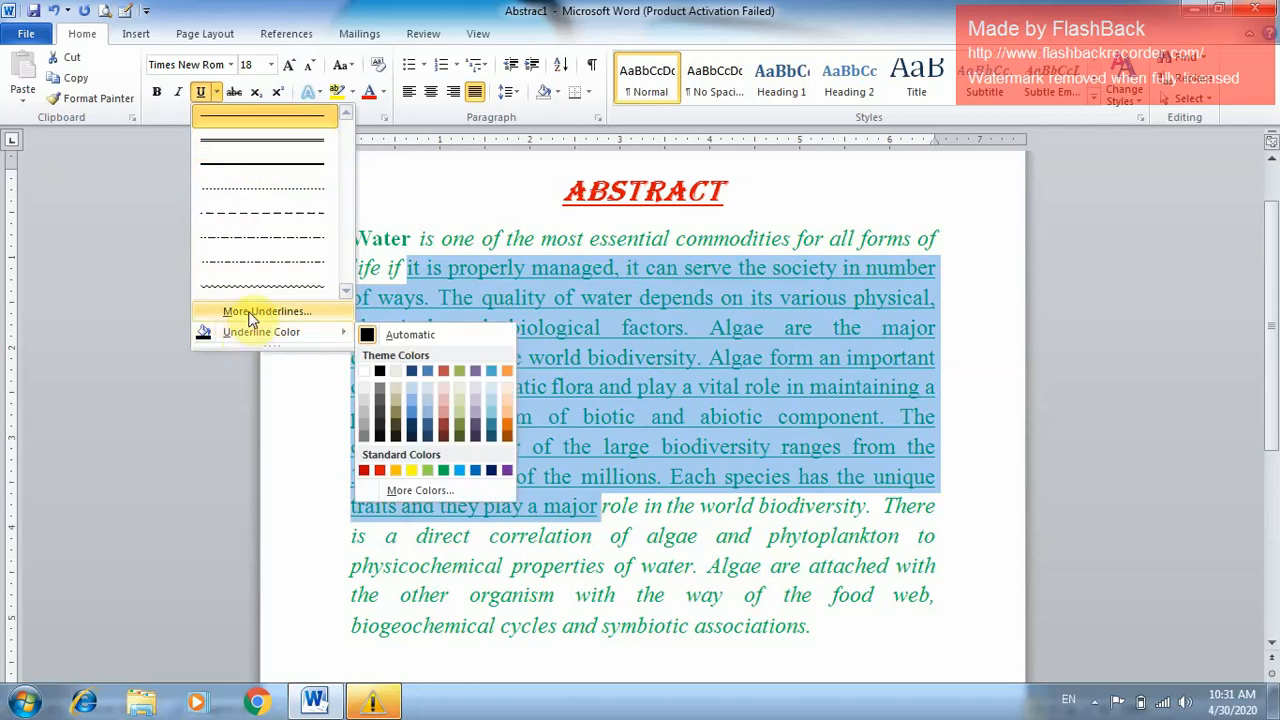
{"action": "mouse_move", "coordinate": [250, 334]}
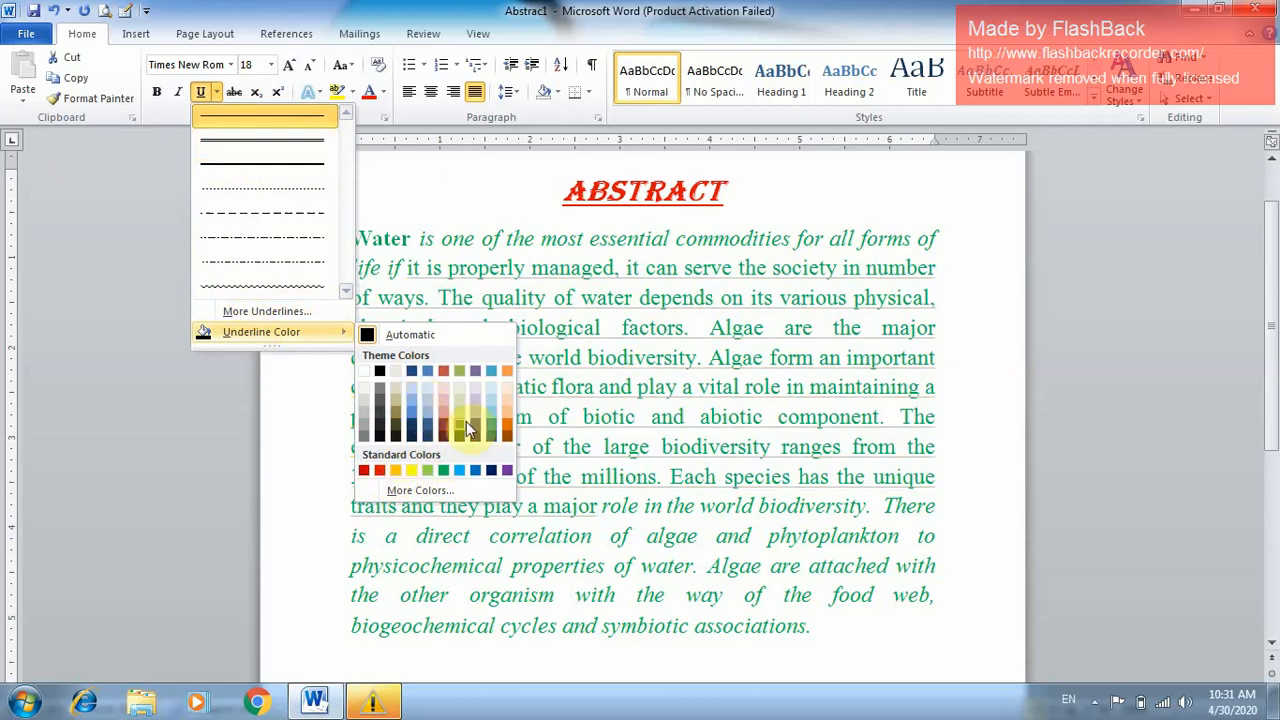
{"action": "left_click", "coordinate": [326, 315]}
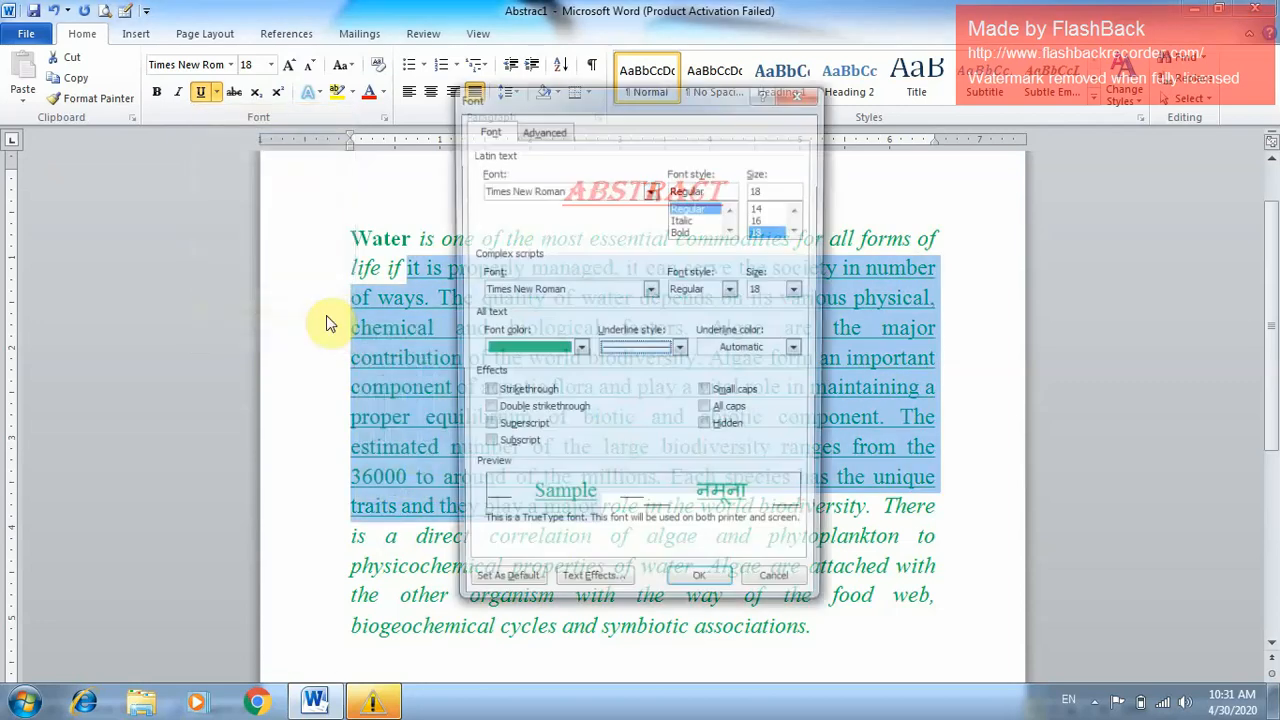
{"action": "left_click", "coordinate": [680, 350]}
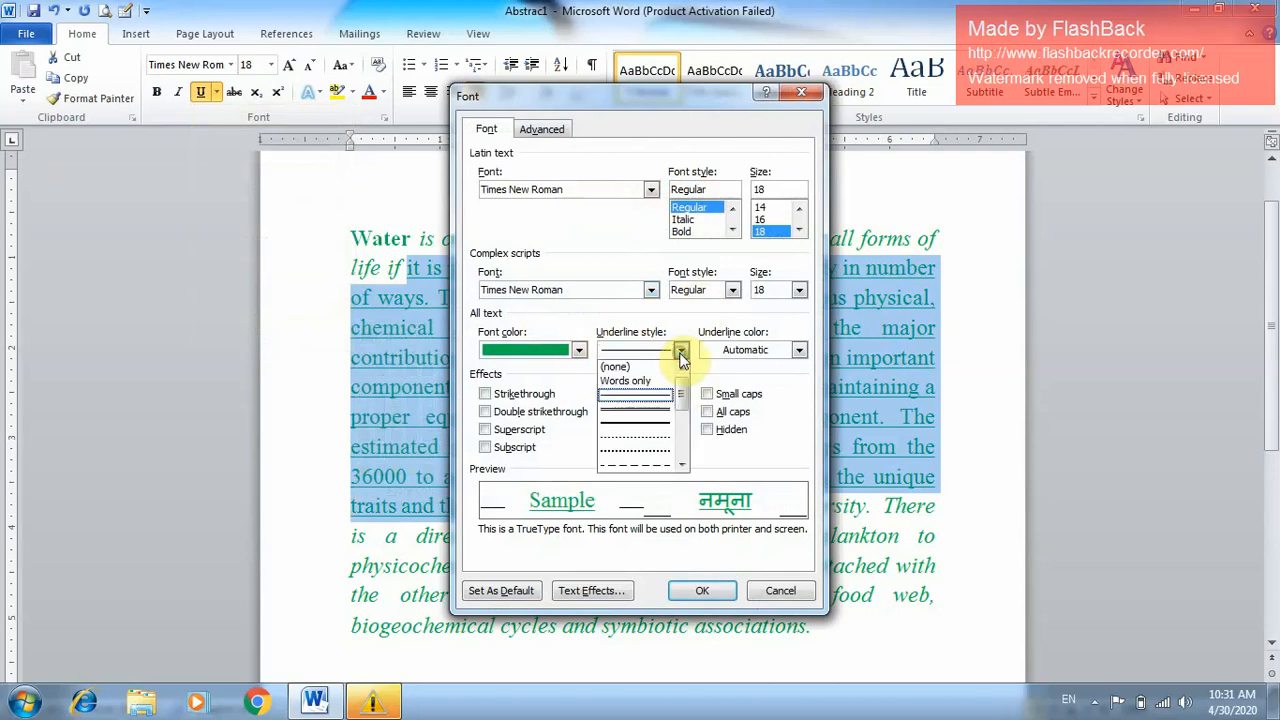
{"action": "left_click", "coordinate": [679, 456]}
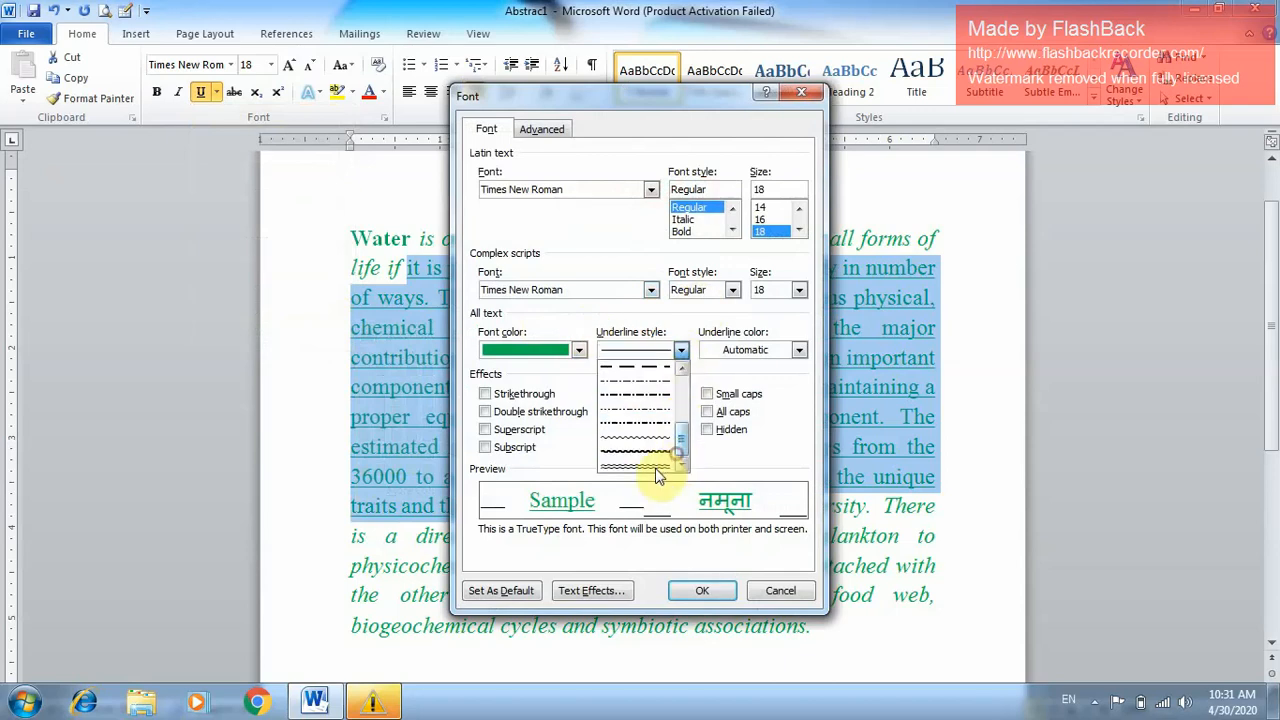
{"action": "left_click", "coordinate": [655, 467]}
{"action": "left_click", "coordinate": [702, 591]}
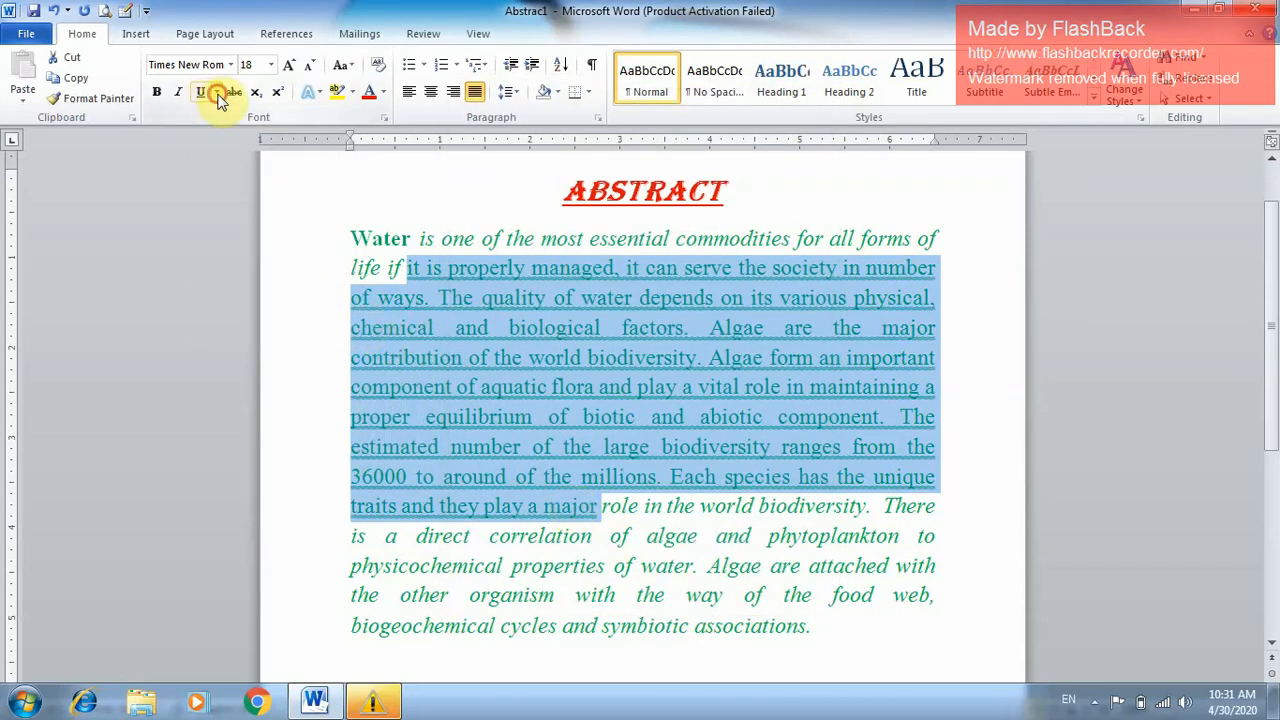
{"action": "left_click", "coordinate": [217, 93]}
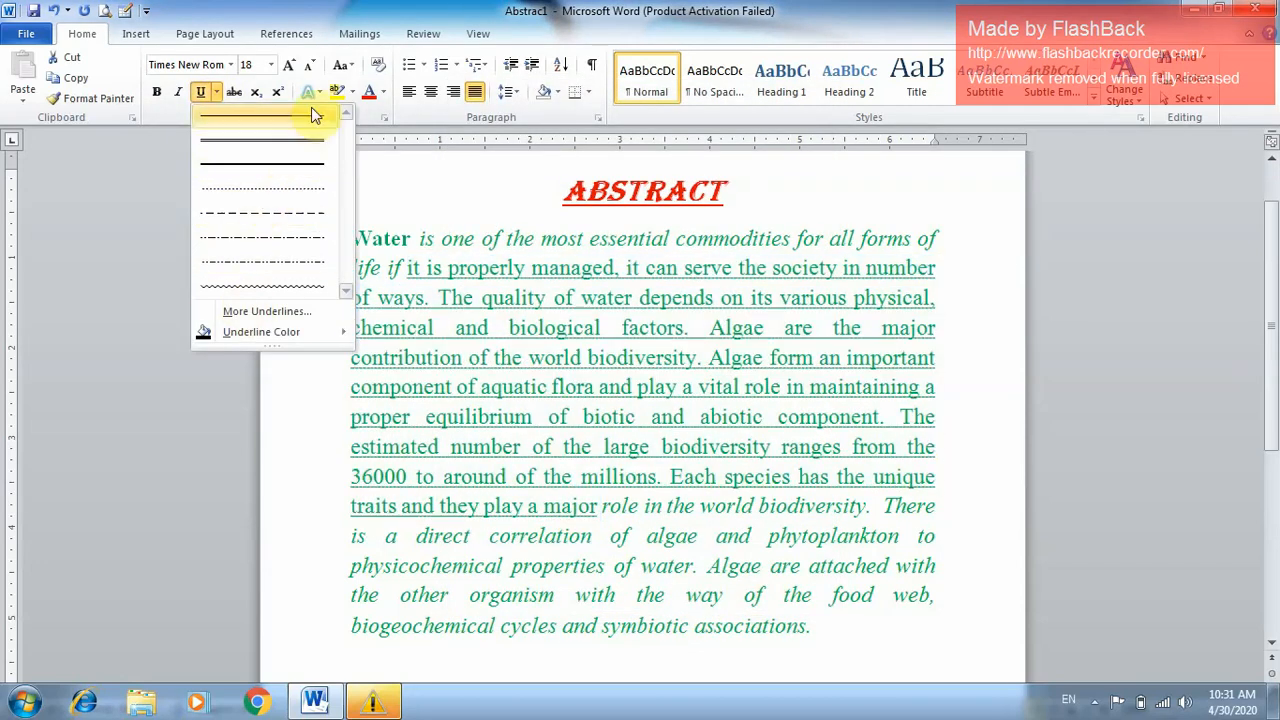
{"action": "left_click", "coordinate": [312, 113]}
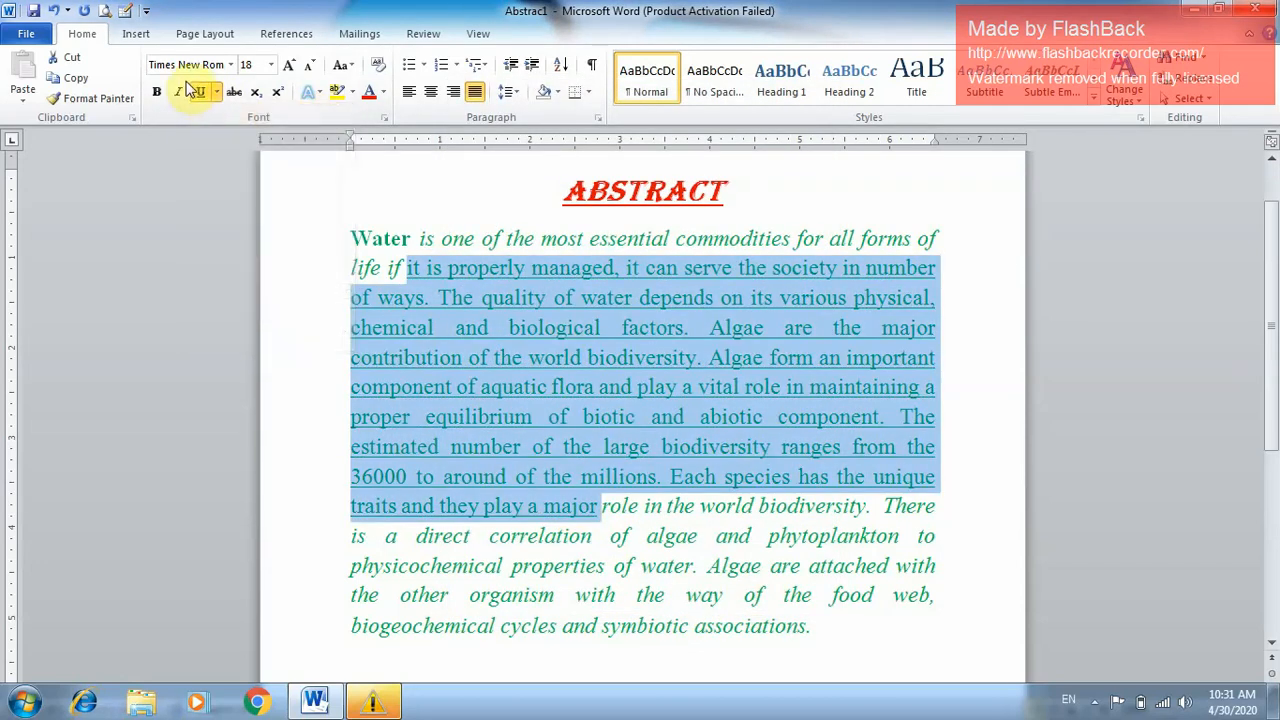
- Remove the bold formatting from the word "Water" at the start of the abstract paragraph
{"action": "left_click", "coordinate": [292, 233]}
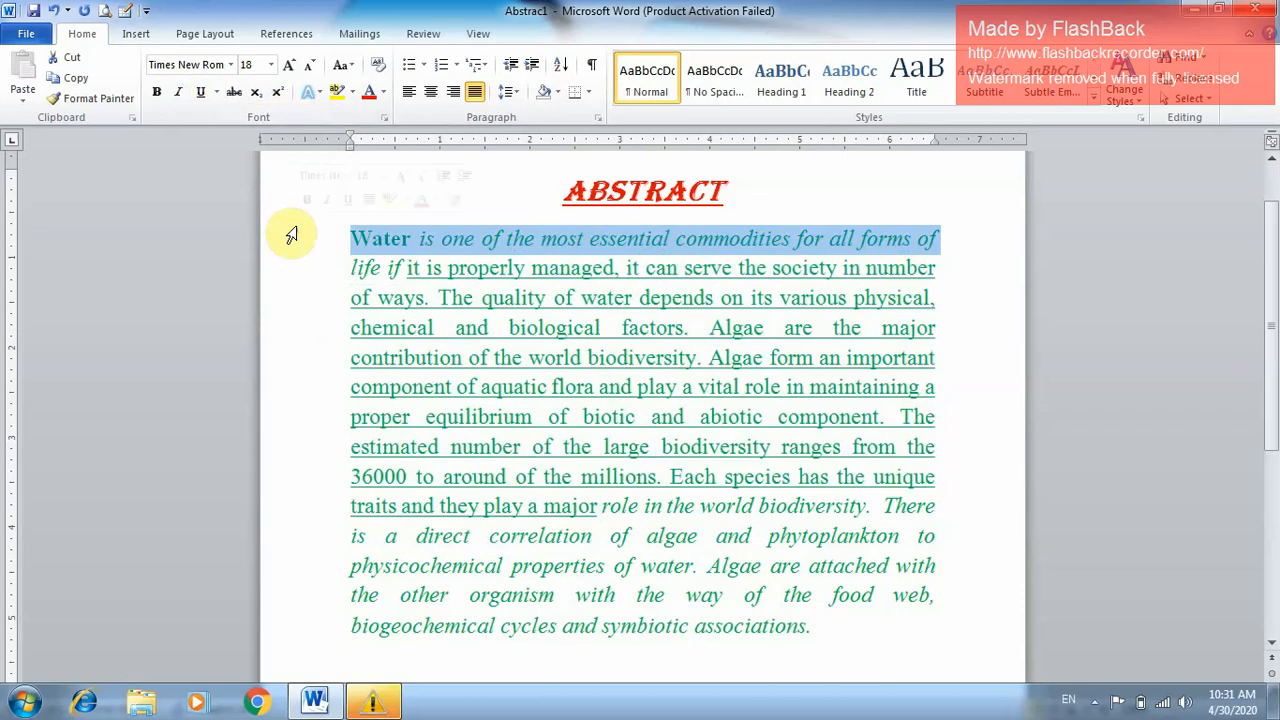
{"action": "double_click", "coordinate": [365, 242]}
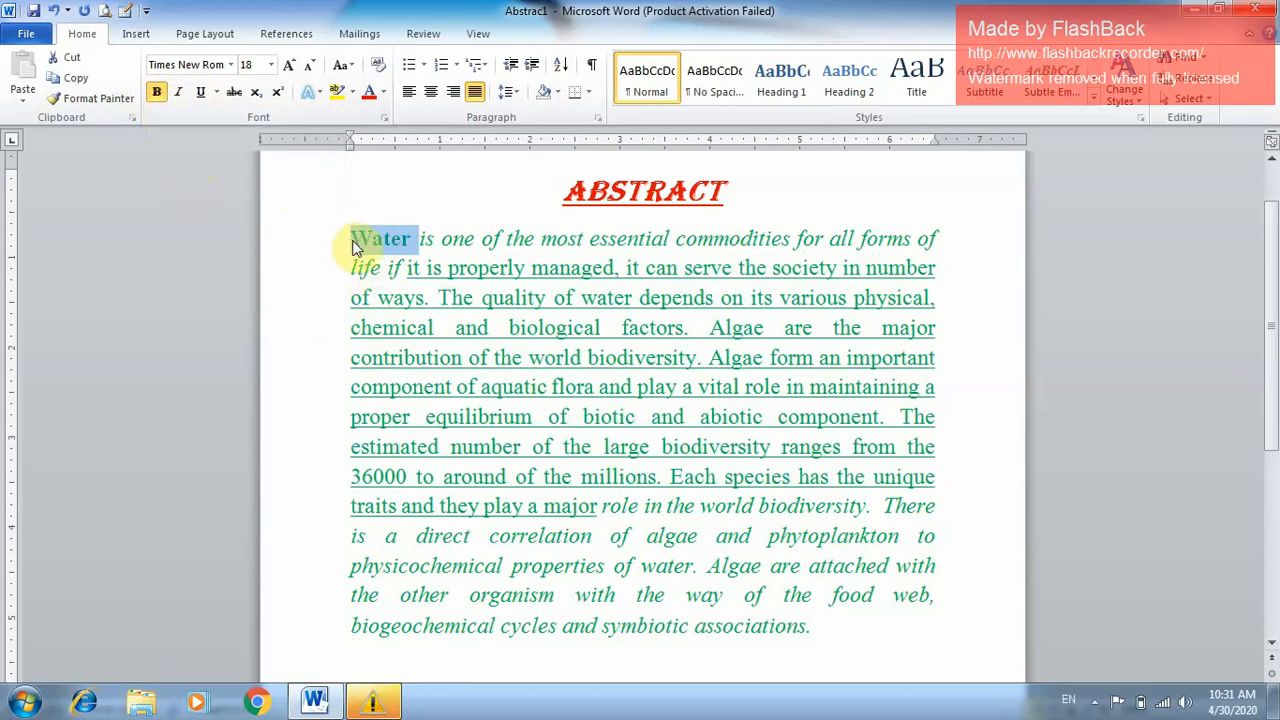
{"action": "key", "text": "ctrl+b"}
{"action": "left_click", "coordinate": [395, 262]}
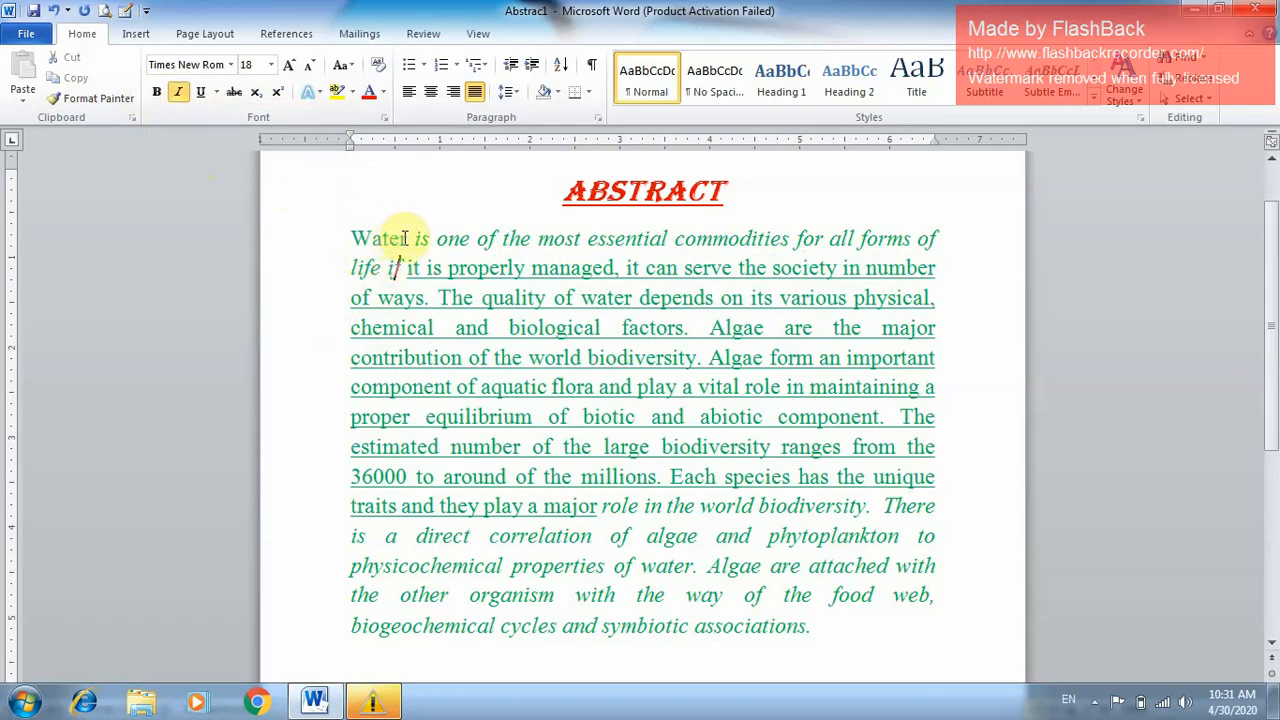
{"action": "double_click", "coordinate": [378, 238]}
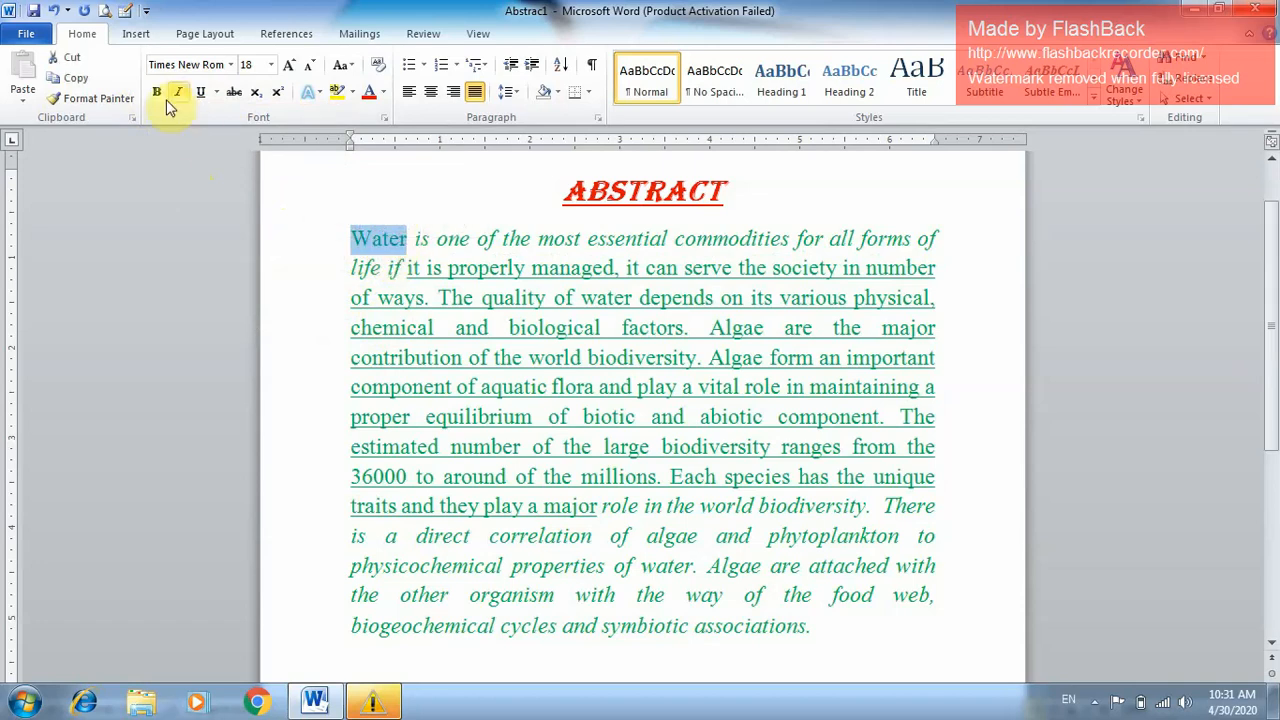
- Toggle underlining on and off for the paragraph's first ten lines, from "Water" to "There", leaving the text without an underline
{"action": "left_click", "coordinate": [278, 243]}
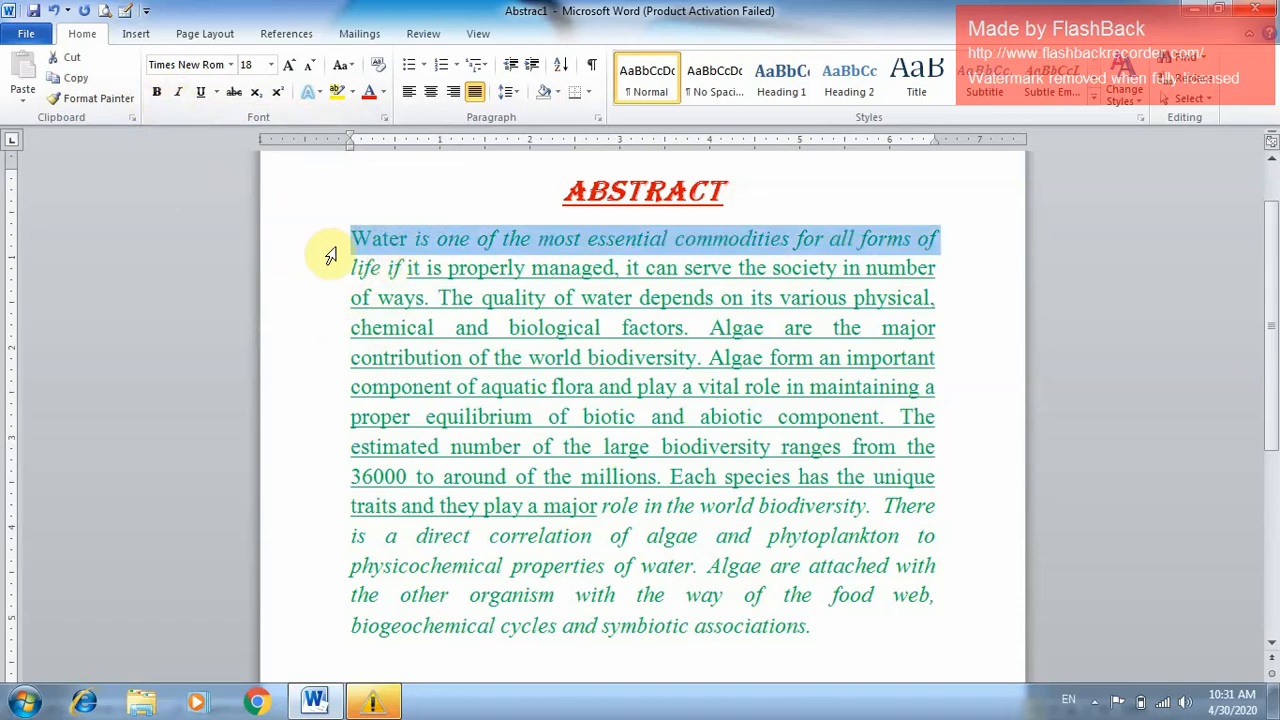
{"action": "left_click_drag", "start_coordinate": [333, 255], "coordinate": [465, 527]}
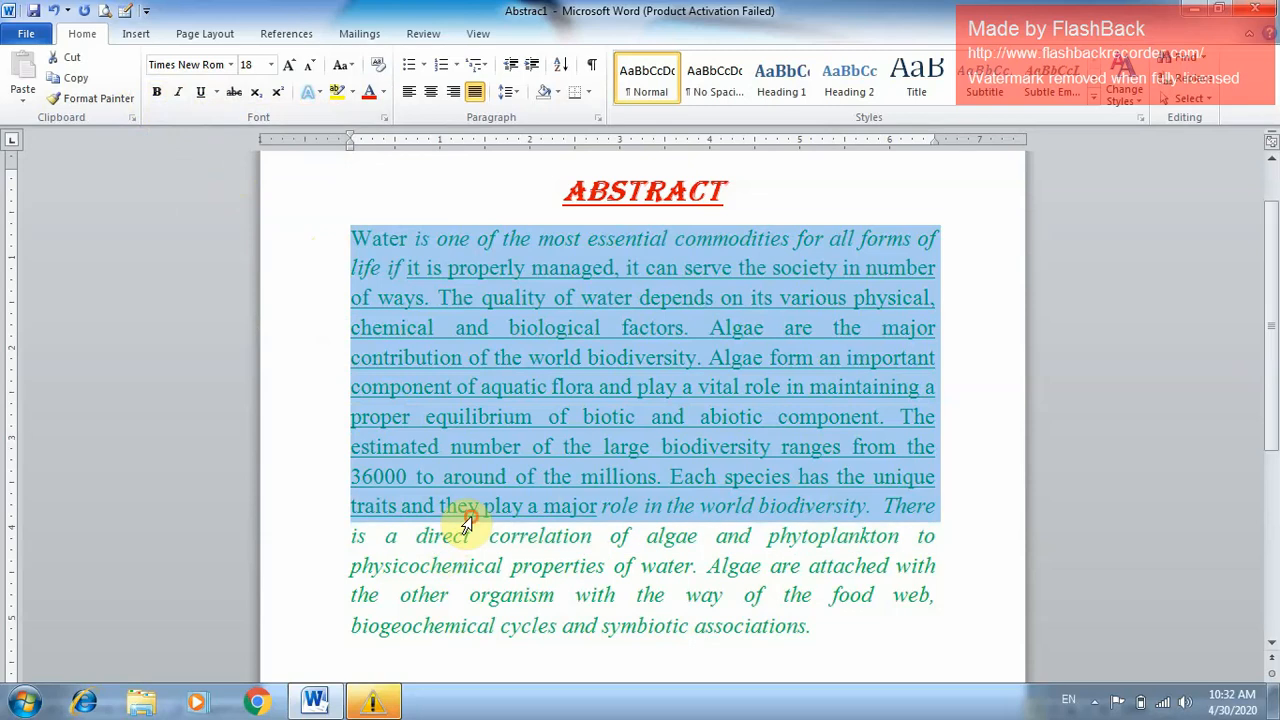
{"action": "left_click", "coordinate": [200, 93]}
{"action": "left_click", "coordinate": [200, 93]}
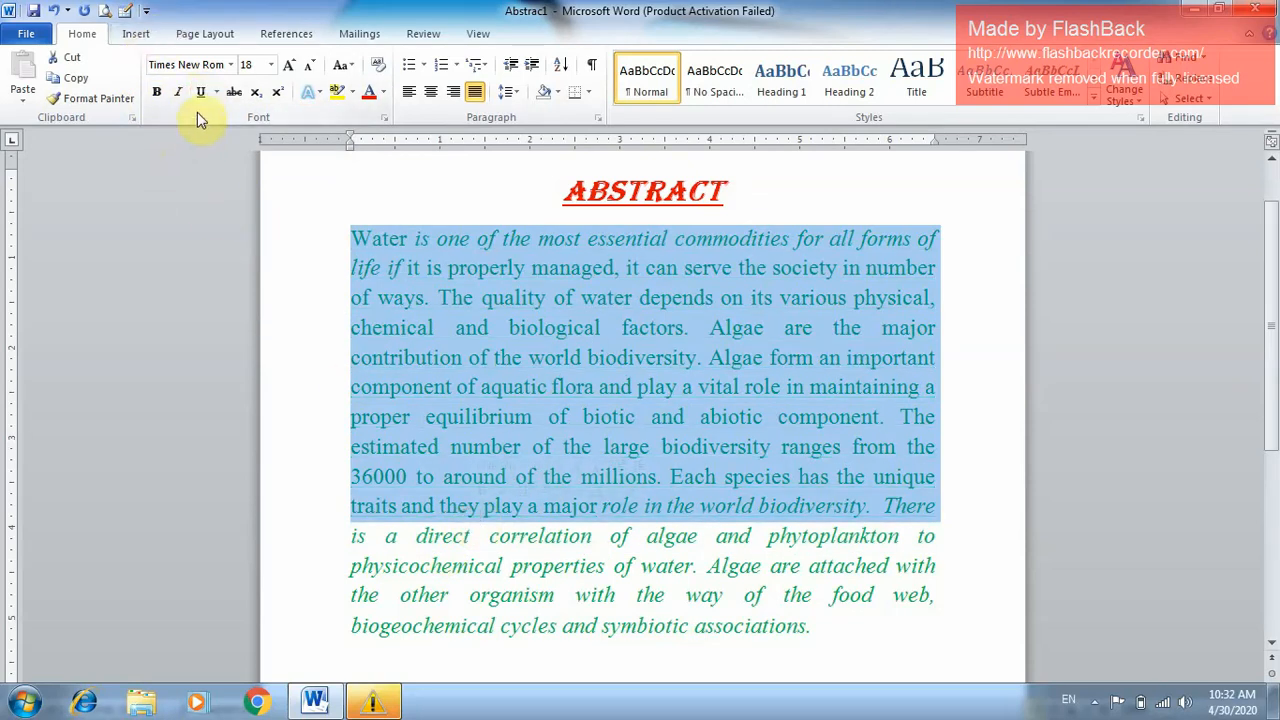
{"action": "left_click", "coordinate": [200, 95]}
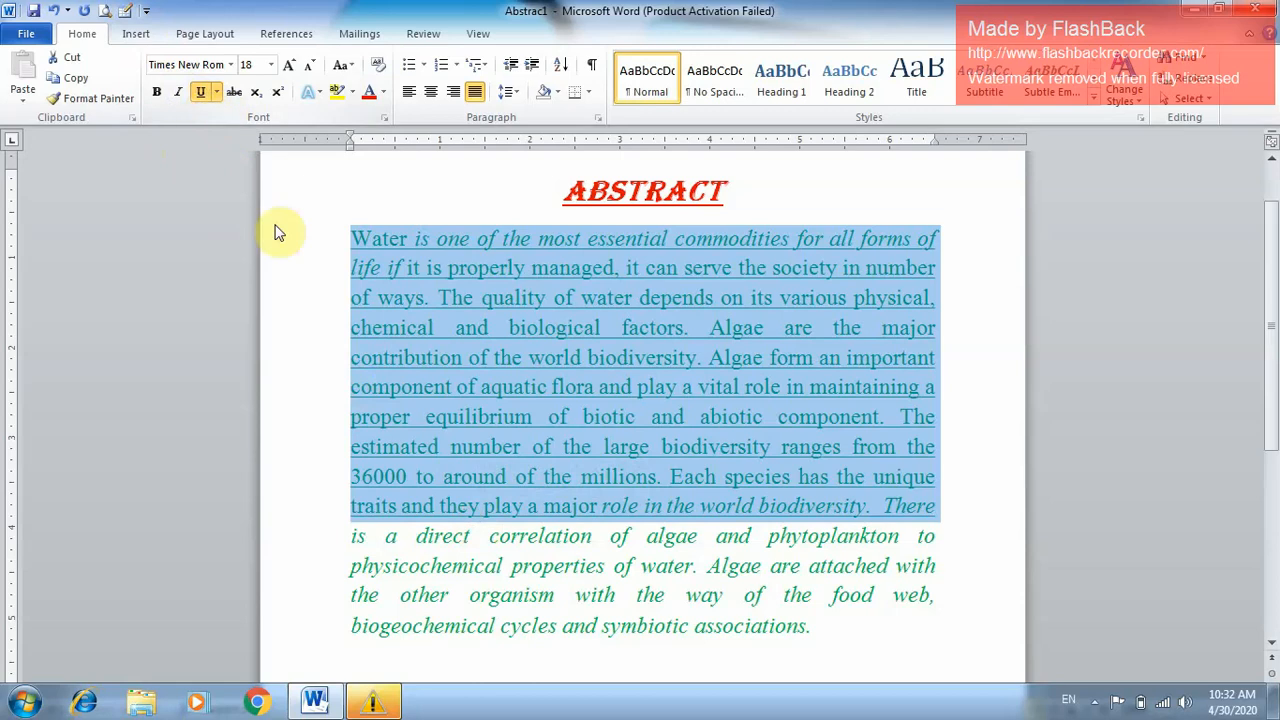
{"action": "left_click", "coordinate": [200, 93]}
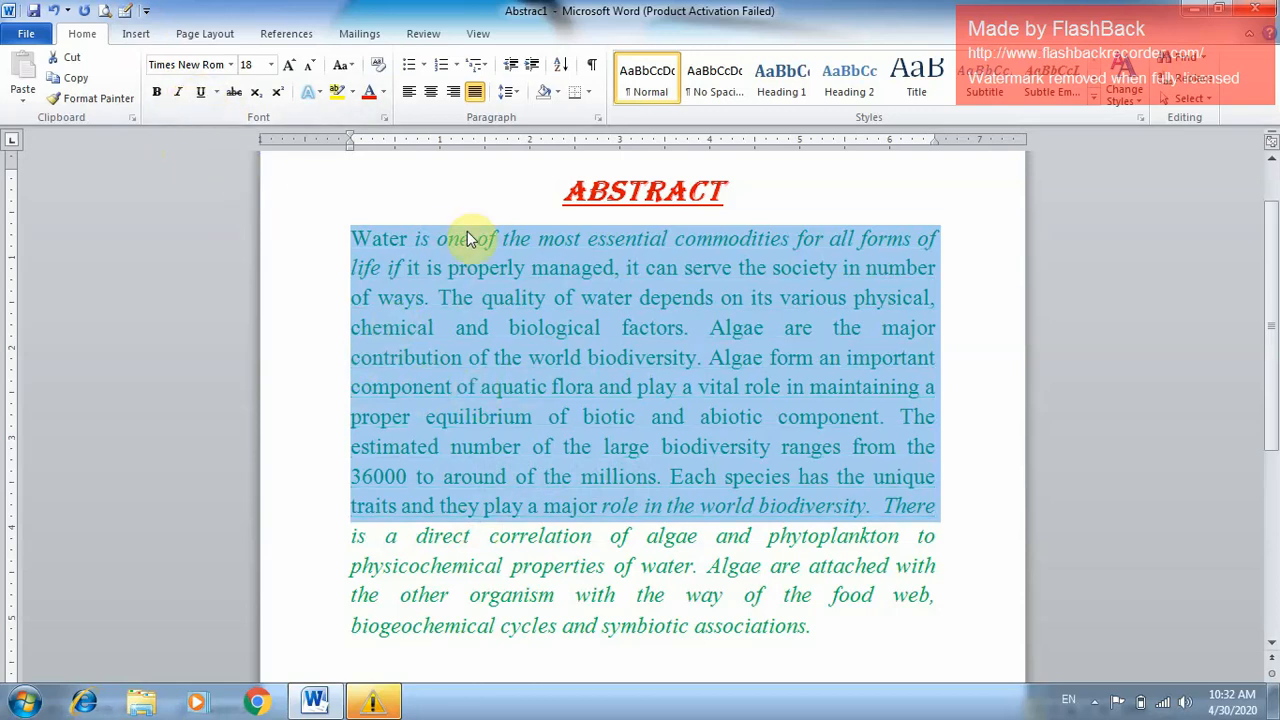
- Italicize the selected first ten lines of the abstract paragraph, from "Water" to "There"
{"action": "left_click", "coordinate": [180, 95]}
{"action": "left_click", "coordinate": [412, 356]}
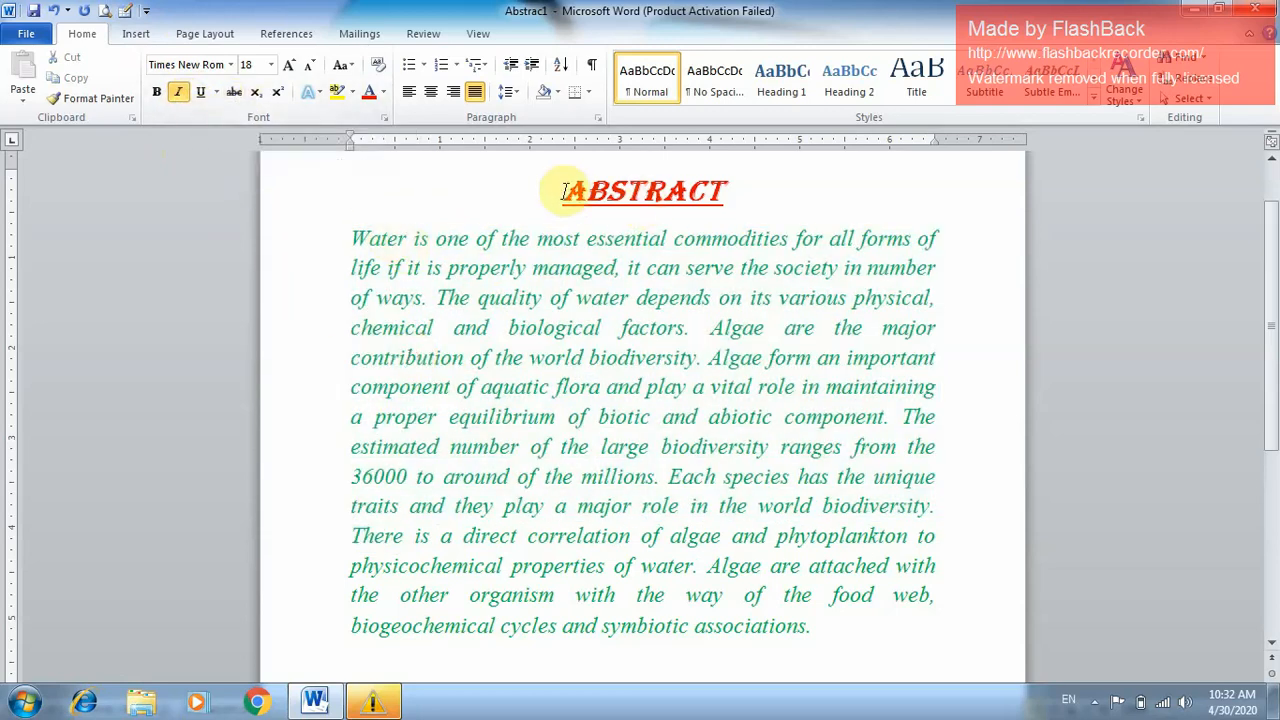
- Apply strikethrough to the word "Water" in the paragraph's first line and to "biological" in its fourth line
{"action": "left_click", "coordinate": [354, 238]}
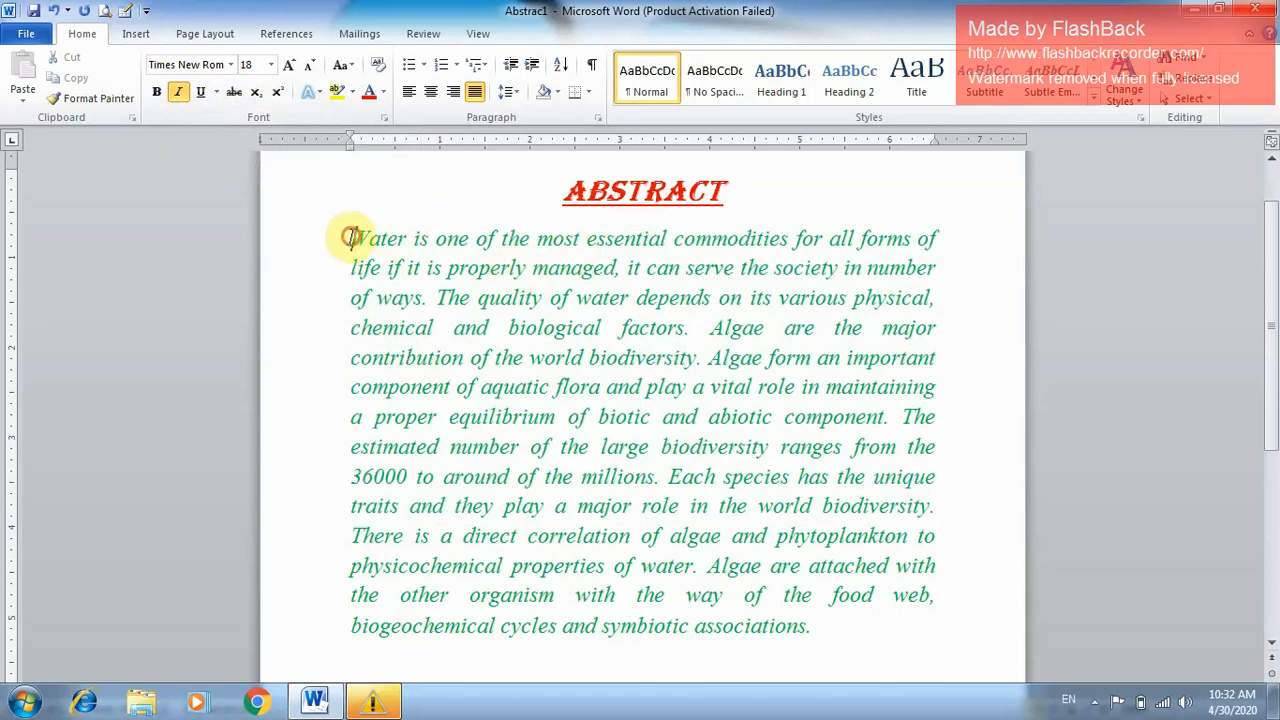
{"action": "left_click_drag", "start_coordinate": [365, 240], "coordinate": [414, 240]}
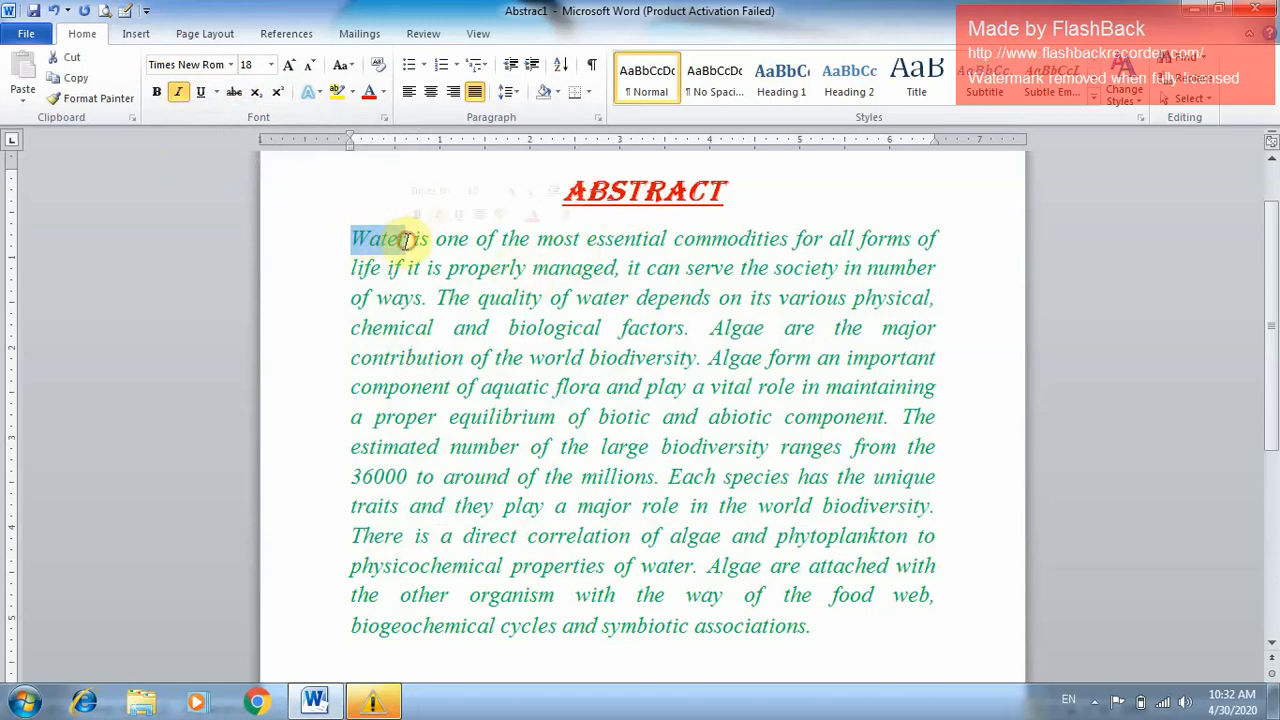
{"action": "left_click", "coordinate": [233, 94]}
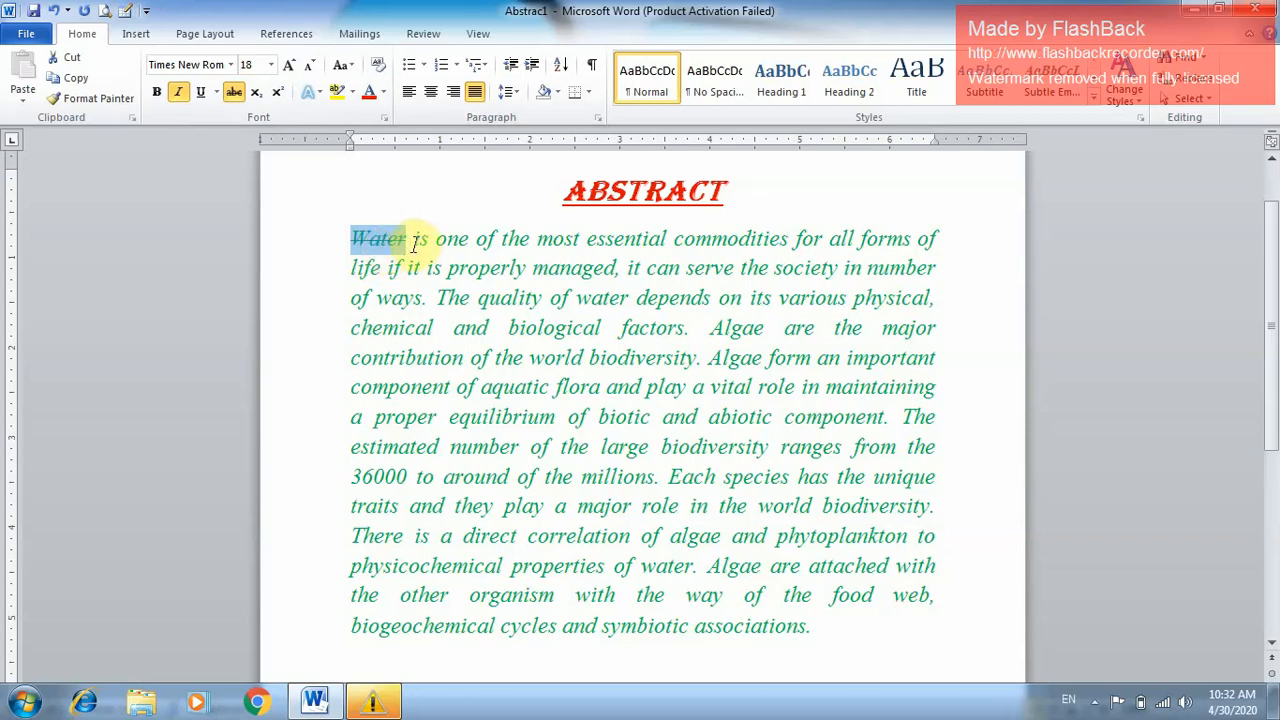
{"action": "left_click_drag", "start_coordinate": [414, 243], "coordinate": [346, 239]}
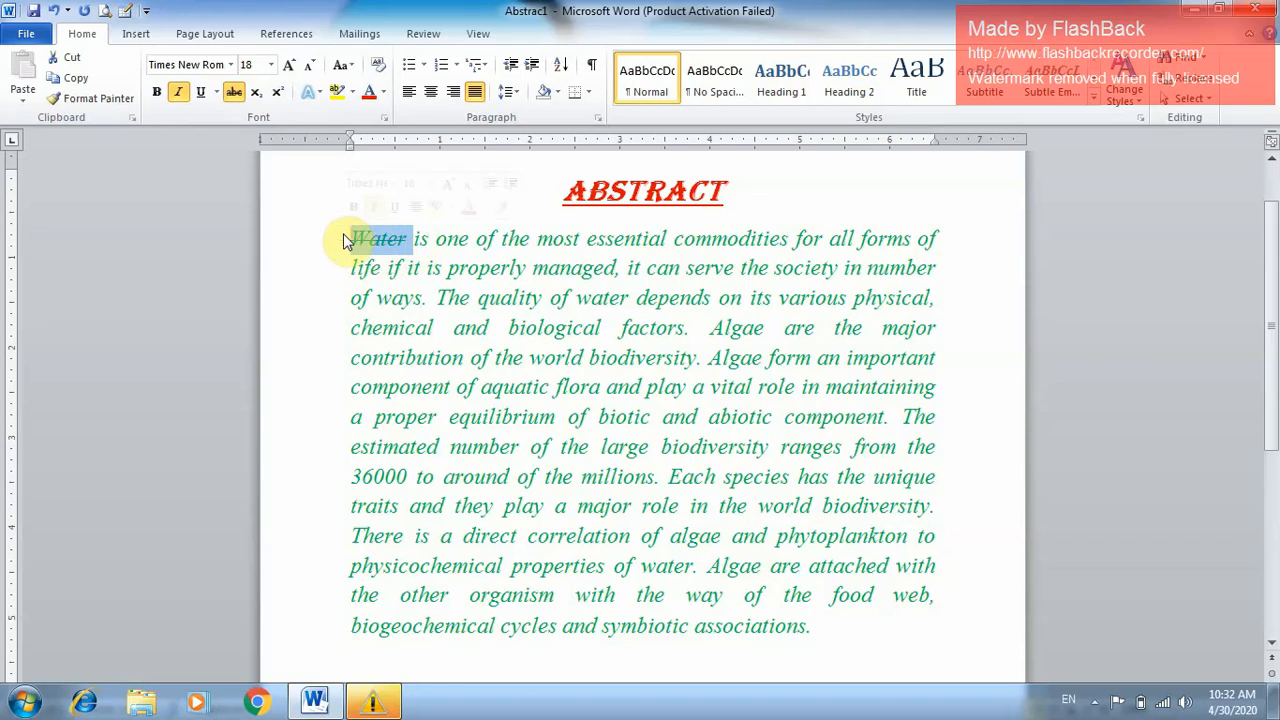
{"action": "left_click_drag", "start_coordinate": [507, 335], "coordinate": [600, 340]}
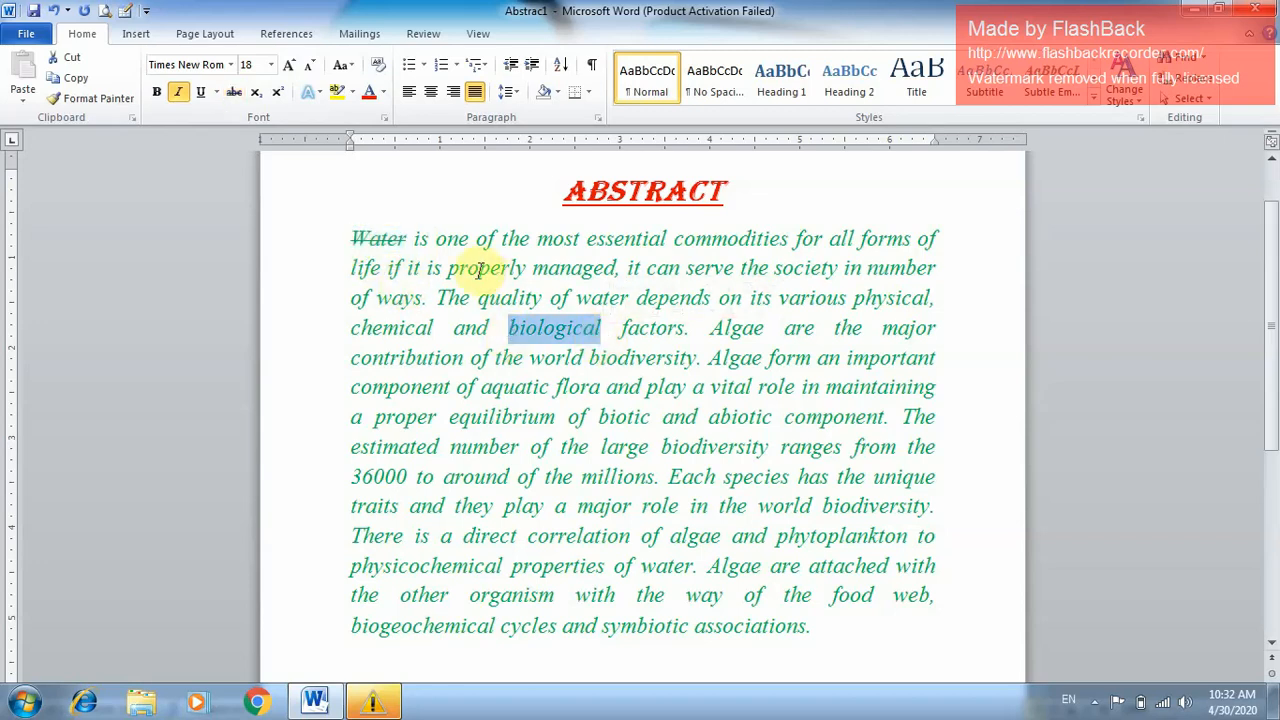
{"action": "left_click", "coordinate": [234, 94]}
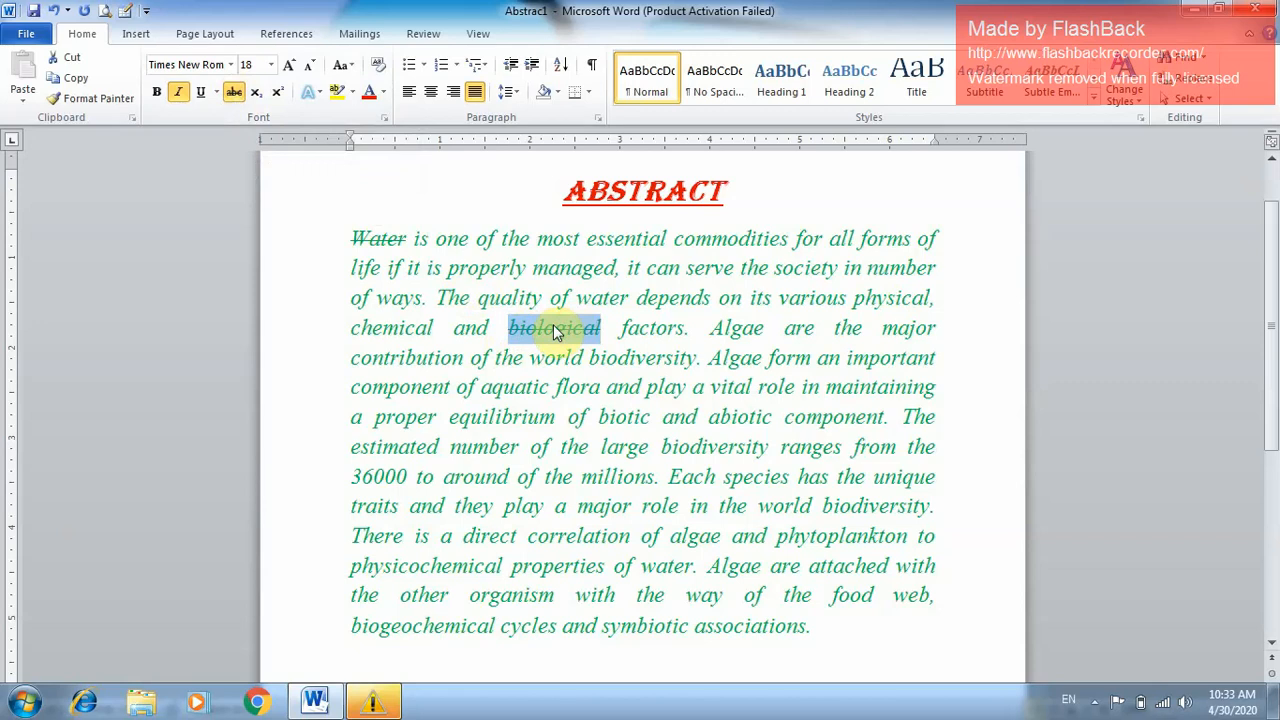
- Remove the strikethrough from "biological" and from every letter of "Water"
{"action": "left_click", "coordinate": [507, 329]}
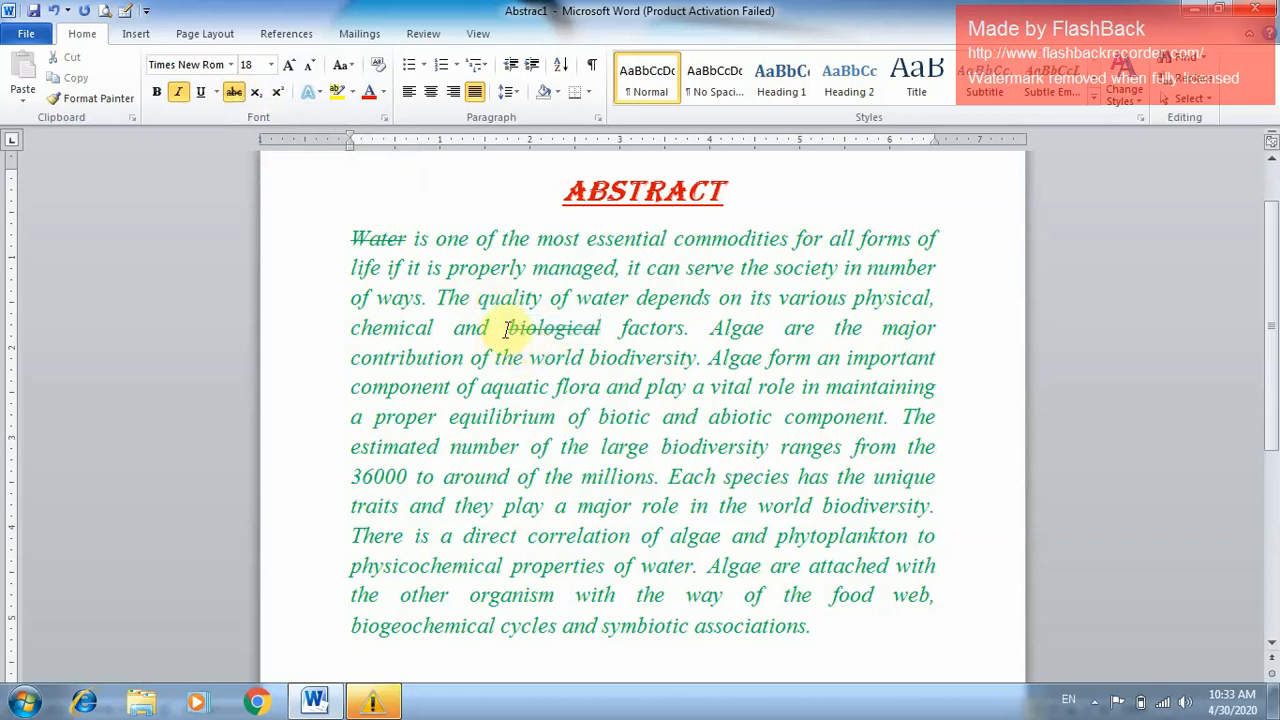
{"action": "left_click_drag", "start_coordinate": [507, 329], "coordinate": [599, 340]}
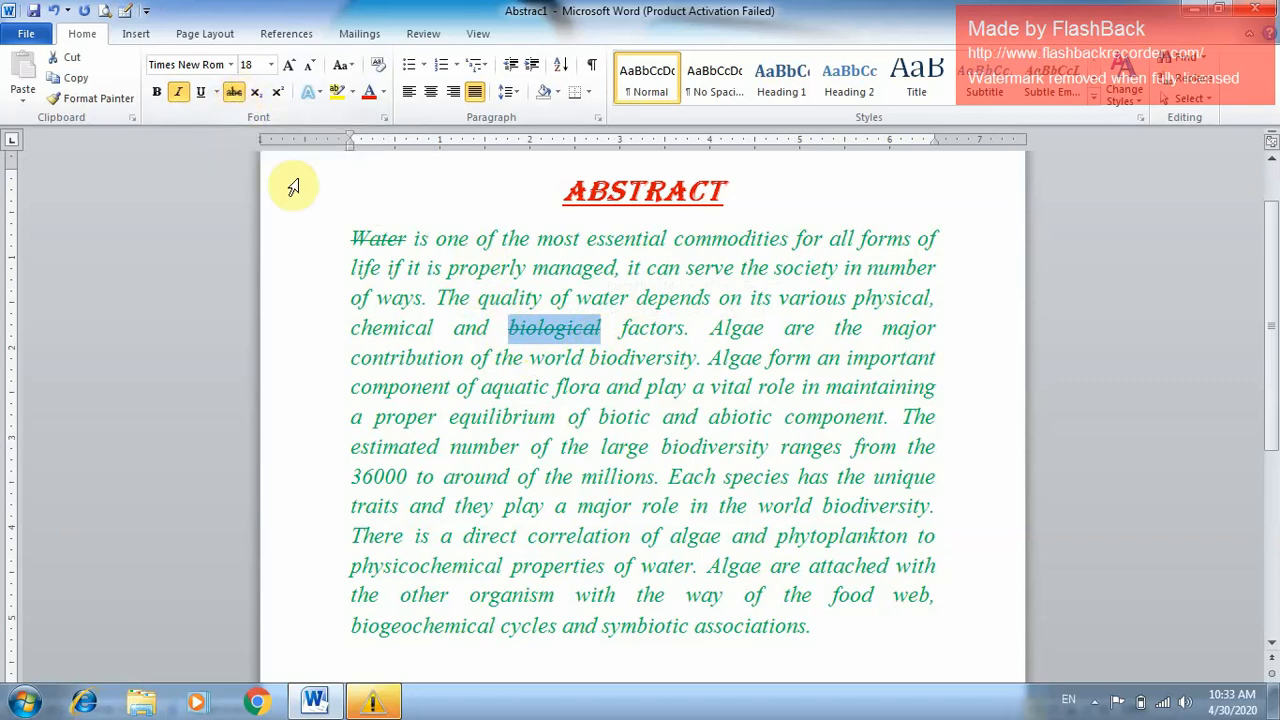
{"action": "left_click", "coordinate": [236, 92]}
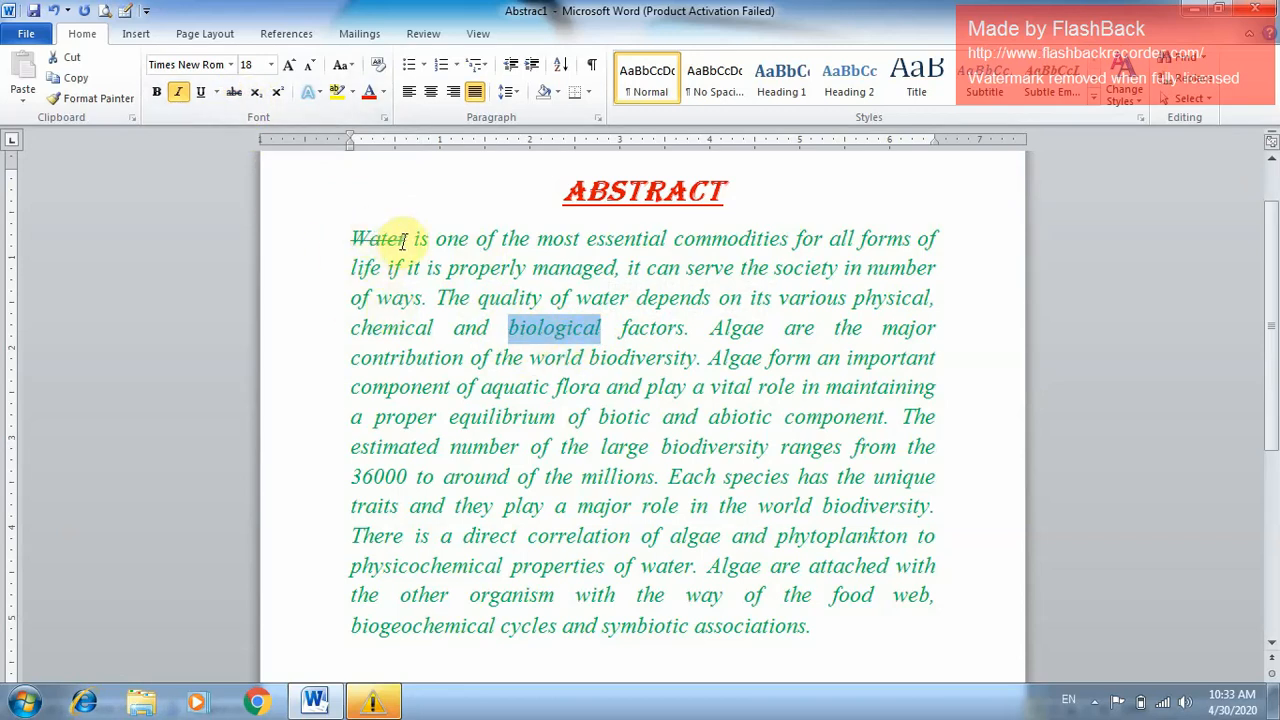
{"action": "left_click_drag", "start_coordinate": [404, 240], "coordinate": [352, 243]}
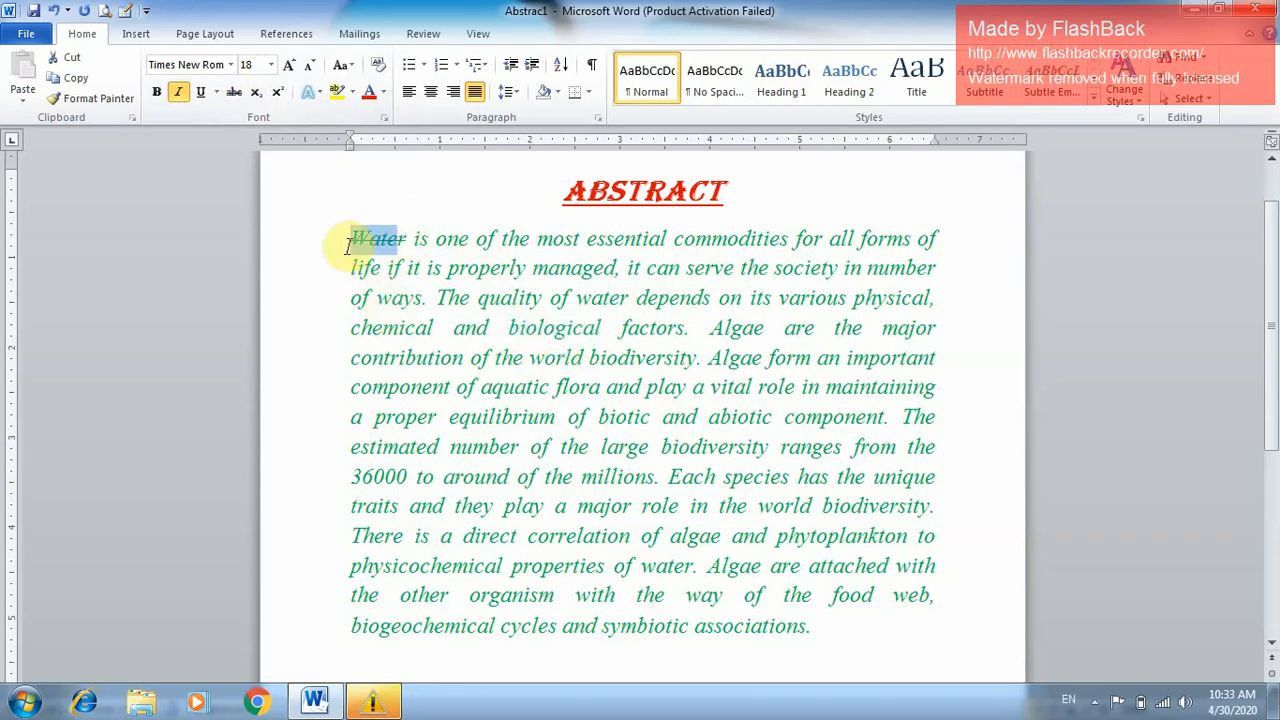
{"action": "left_click", "coordinate": [232, 93]}
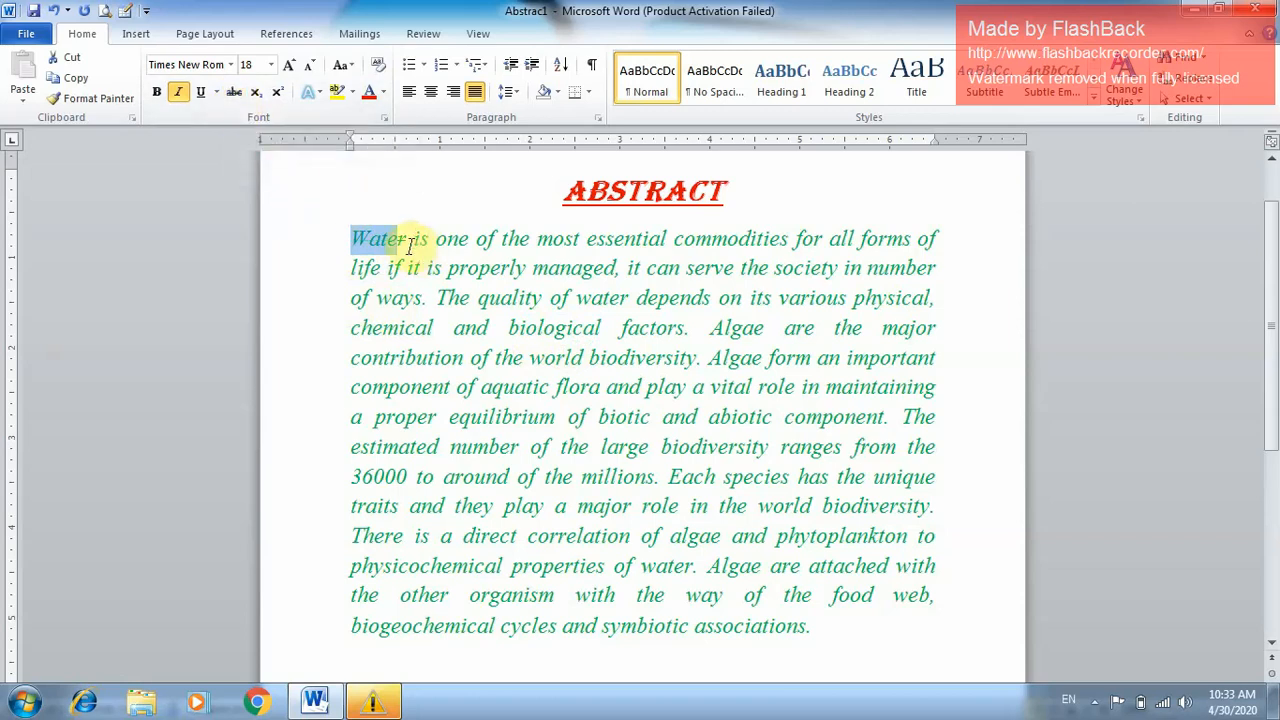
{"action": "key", "text": "shift+Right"}
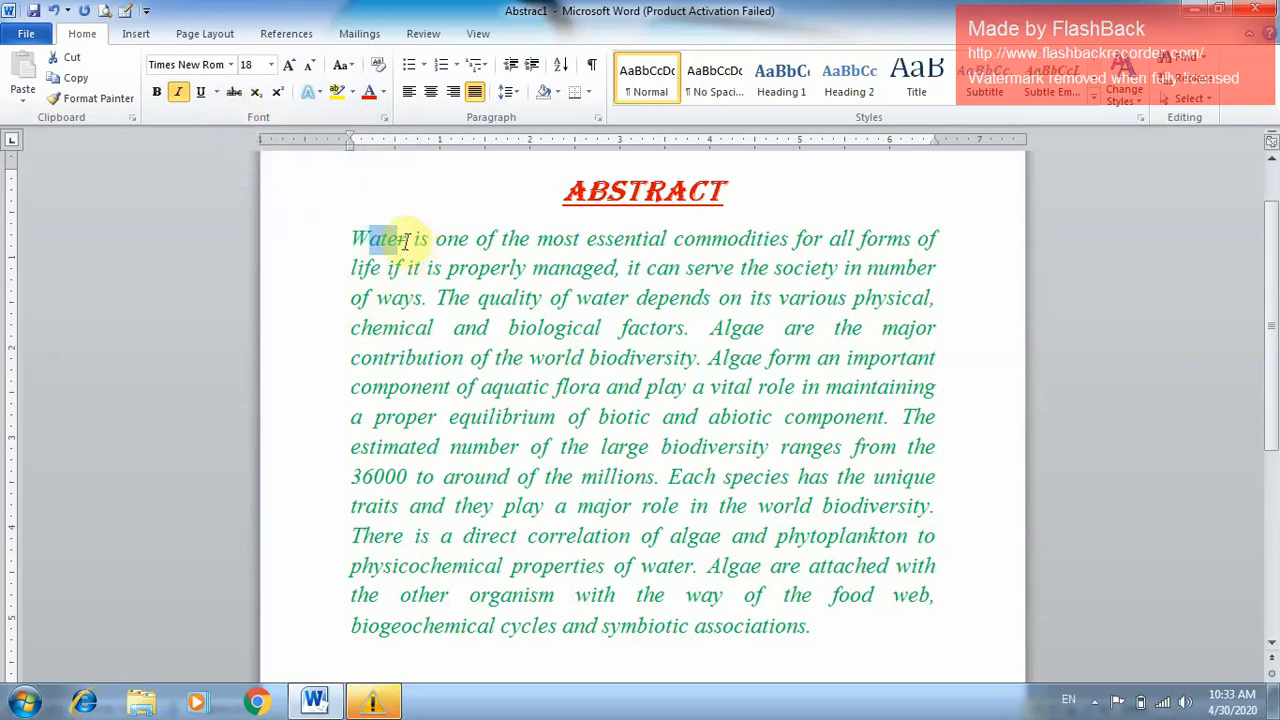
{"action": "left_click", "coordinate": [406, 240]}
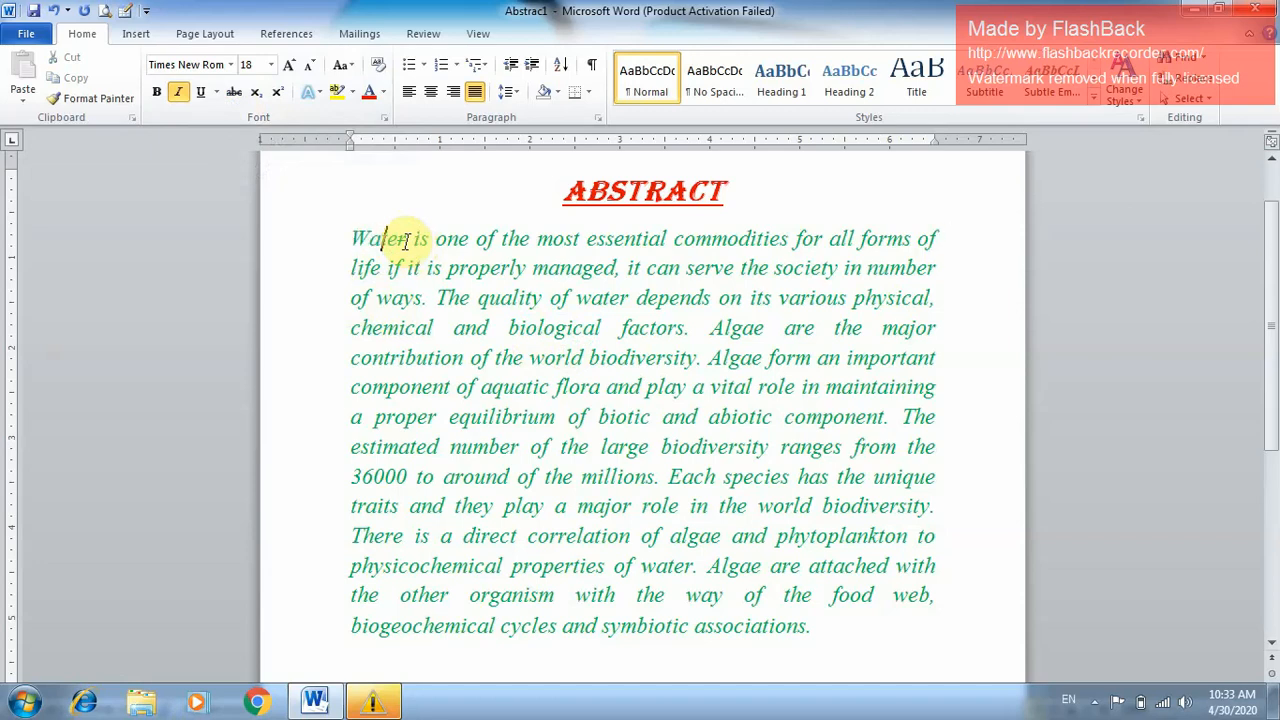
{"action": "key", "text": "shift+Left"}
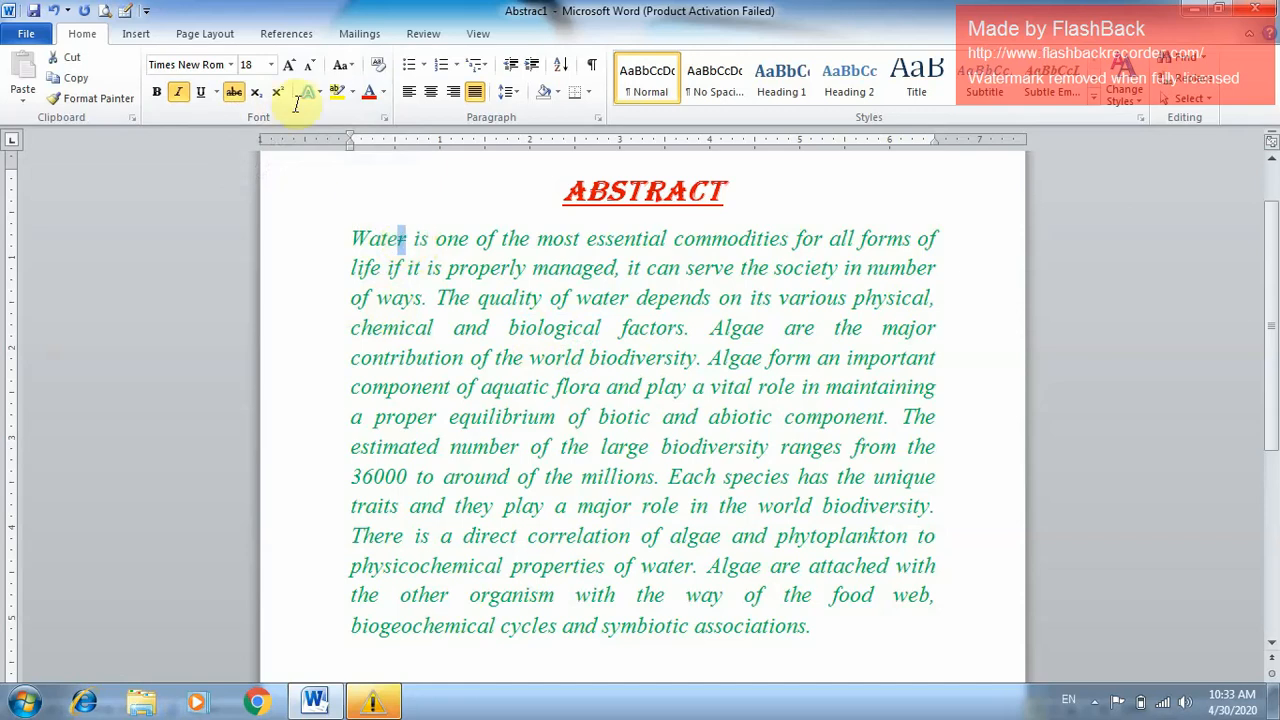
{"action": "left_click", "coordinate": [385, 327]}
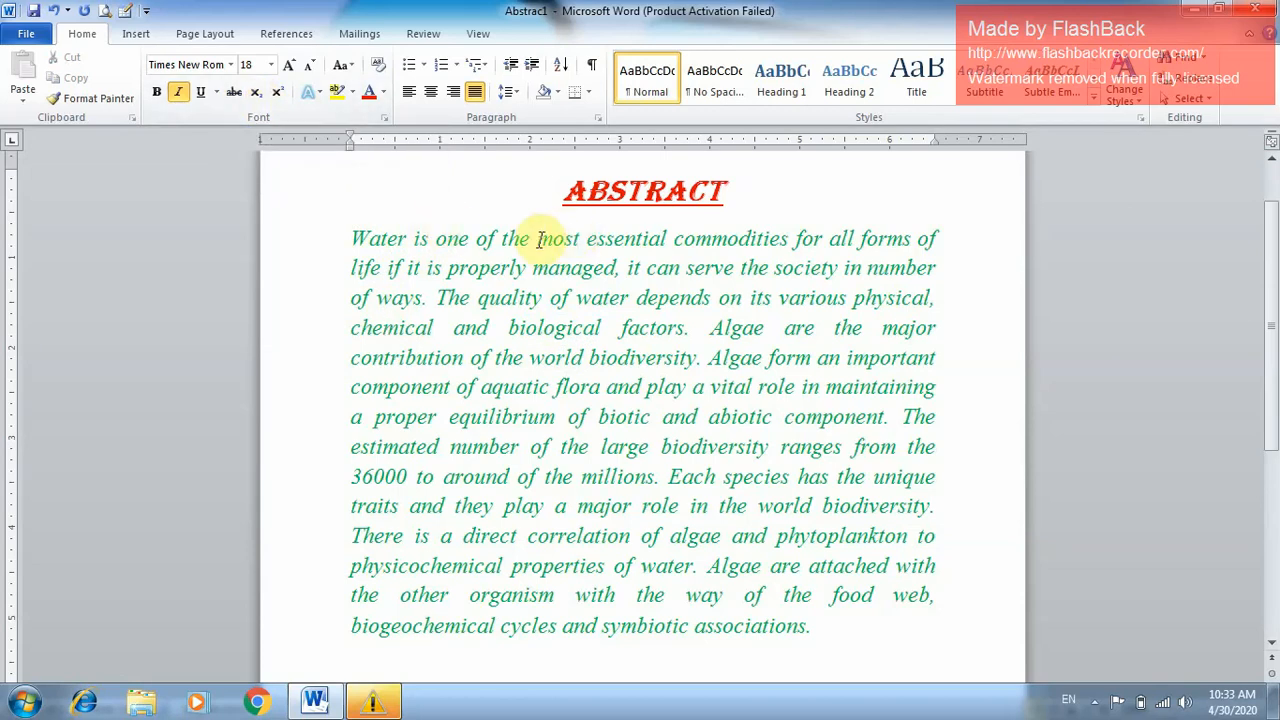
- Break the paragraph after "Water" to put that word on its own line, and enlarge it to 72 pt
{"action": "left_click", "coordinate": [408, 240]}
{"action": "key", "text": "Return"}
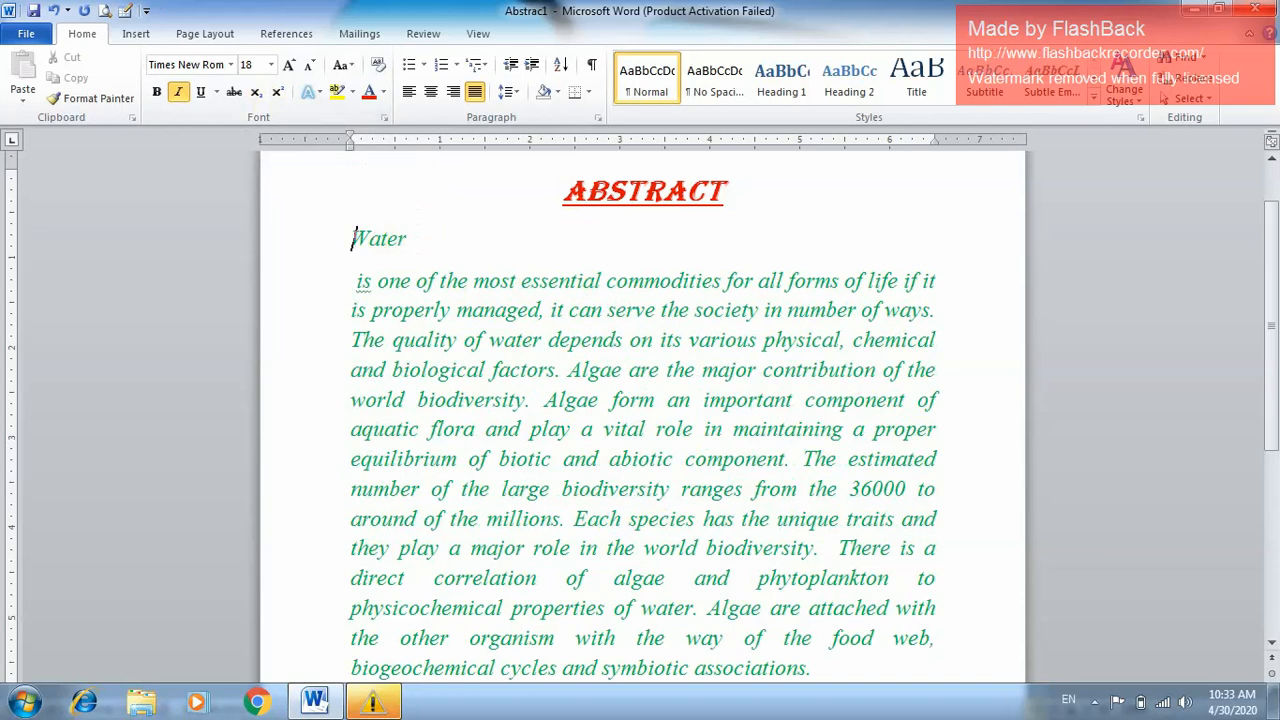
{"action": "left_click_drag", "start_coordinate": [352, 238], "coordinate": [416, 242]}
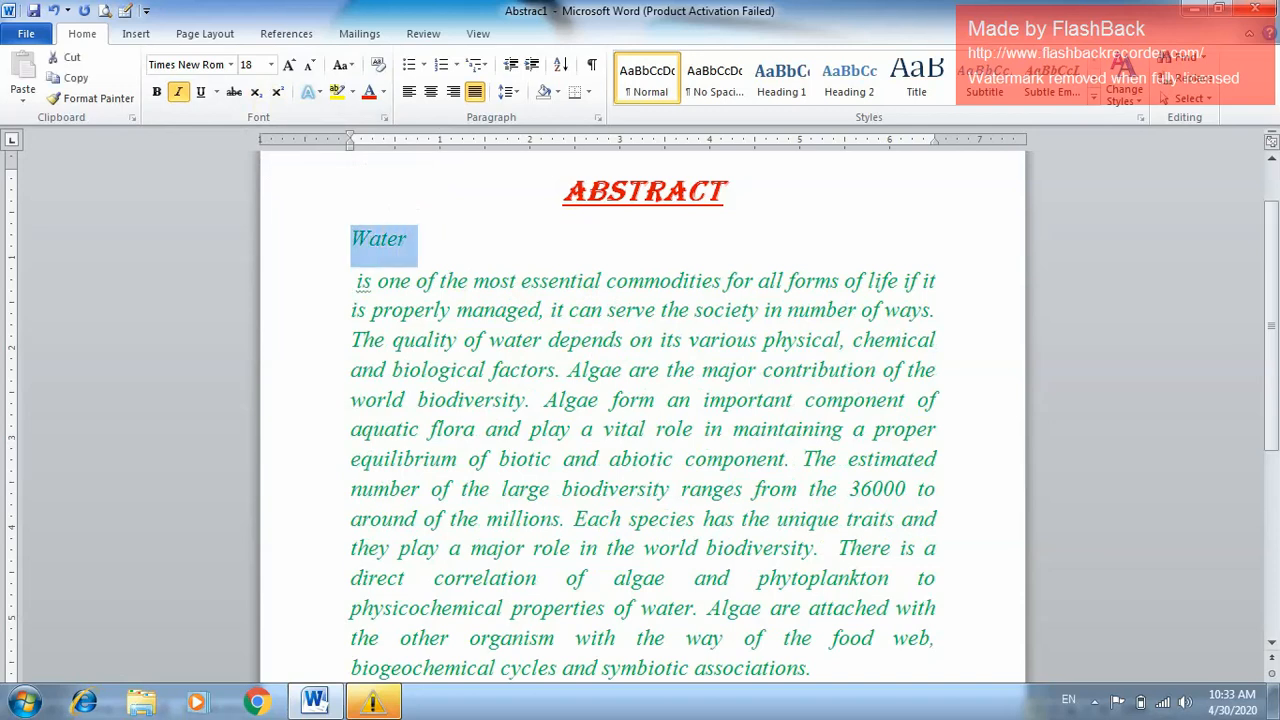
{"action": "left_click", "coordinate": [286, 62]}
{"action": "left_click", "coordinate": [286, 62]}
{"action": "left_click", "coordinate": [286, 62]}
{"action": "left_click", "coordinate": [286, 62]}
{"action": "left_click", "coordinate": [286, 62]}
{"action": "left_click", "coordinate": [286, 62]}
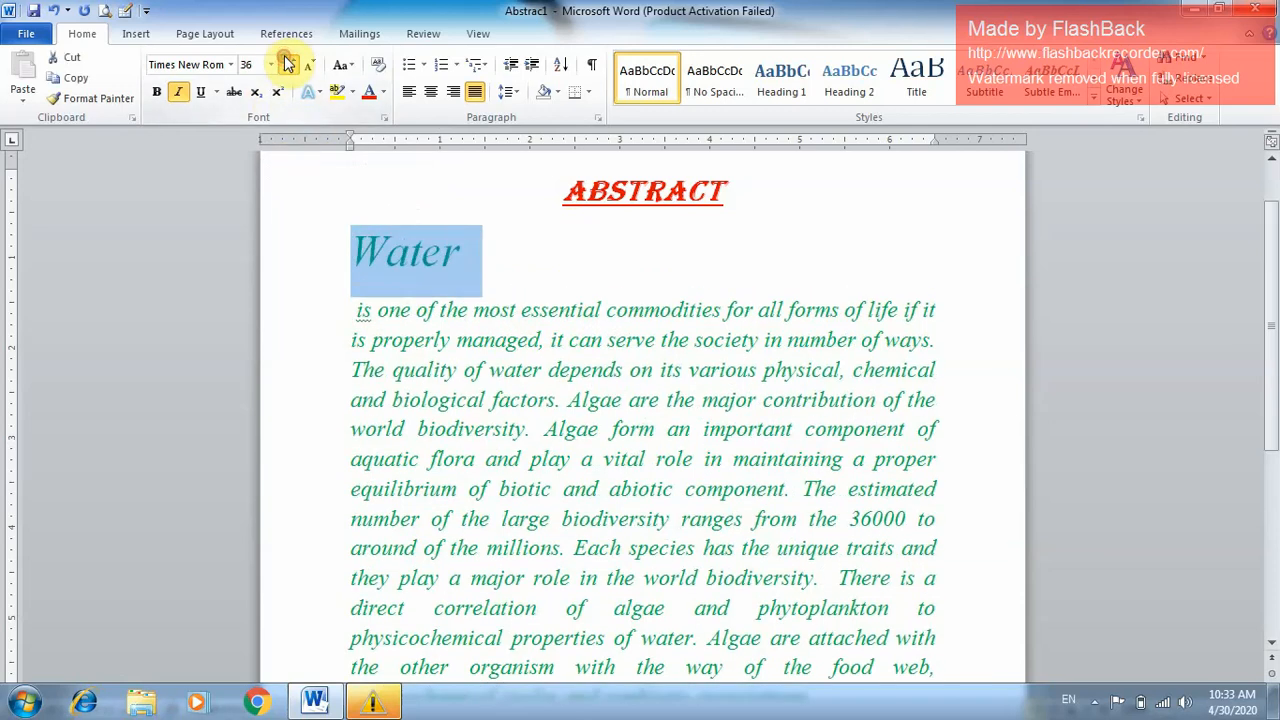
{"action": "left_click", "coordinate": [286, 62]}
{"action": "left_click", "coordinate": [286, 62]}
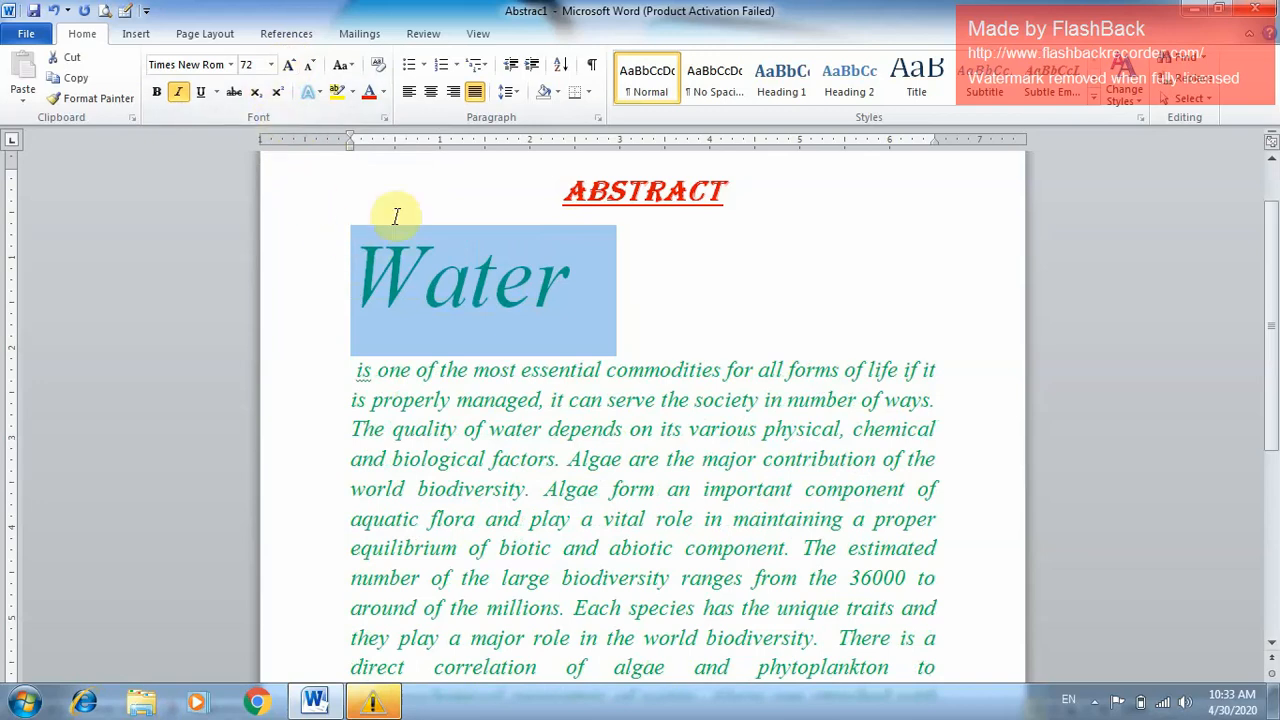
- Append "123" directly after the enlarged word "Water" and underline the whole line
{"action": "left_click", "coordinate": [562, 280]}
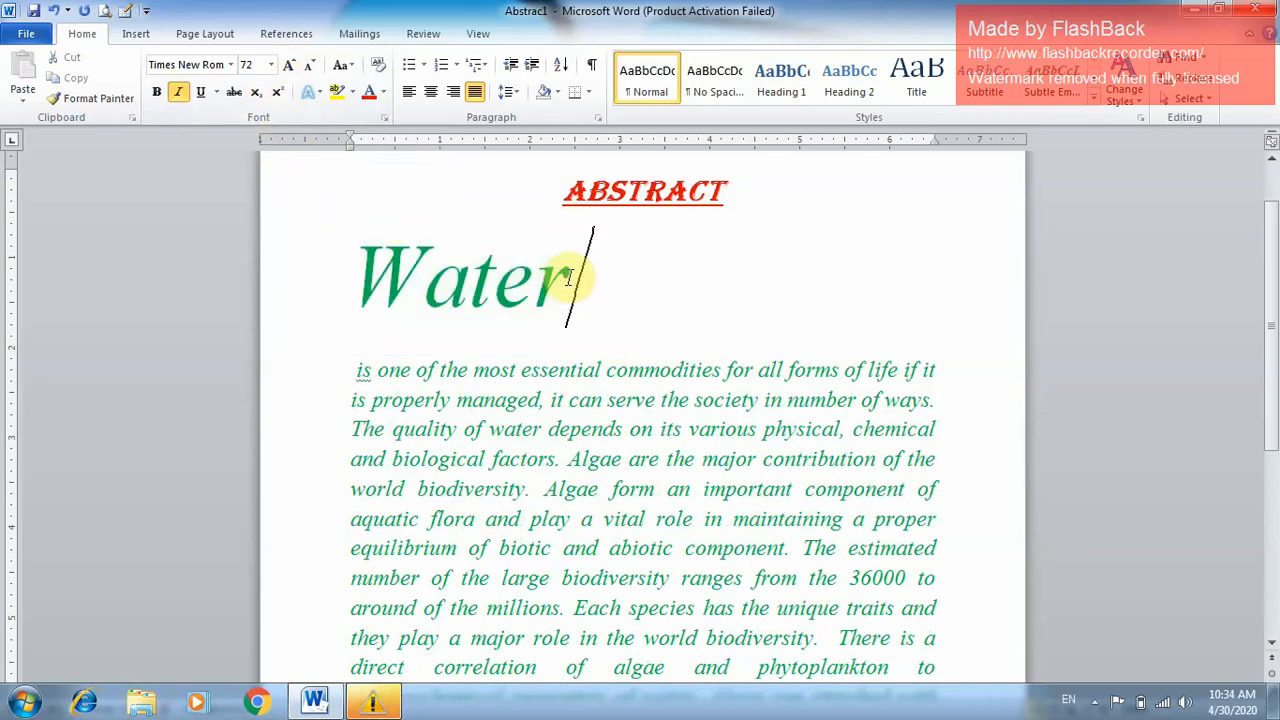
{"action": "type", "text": "123"}
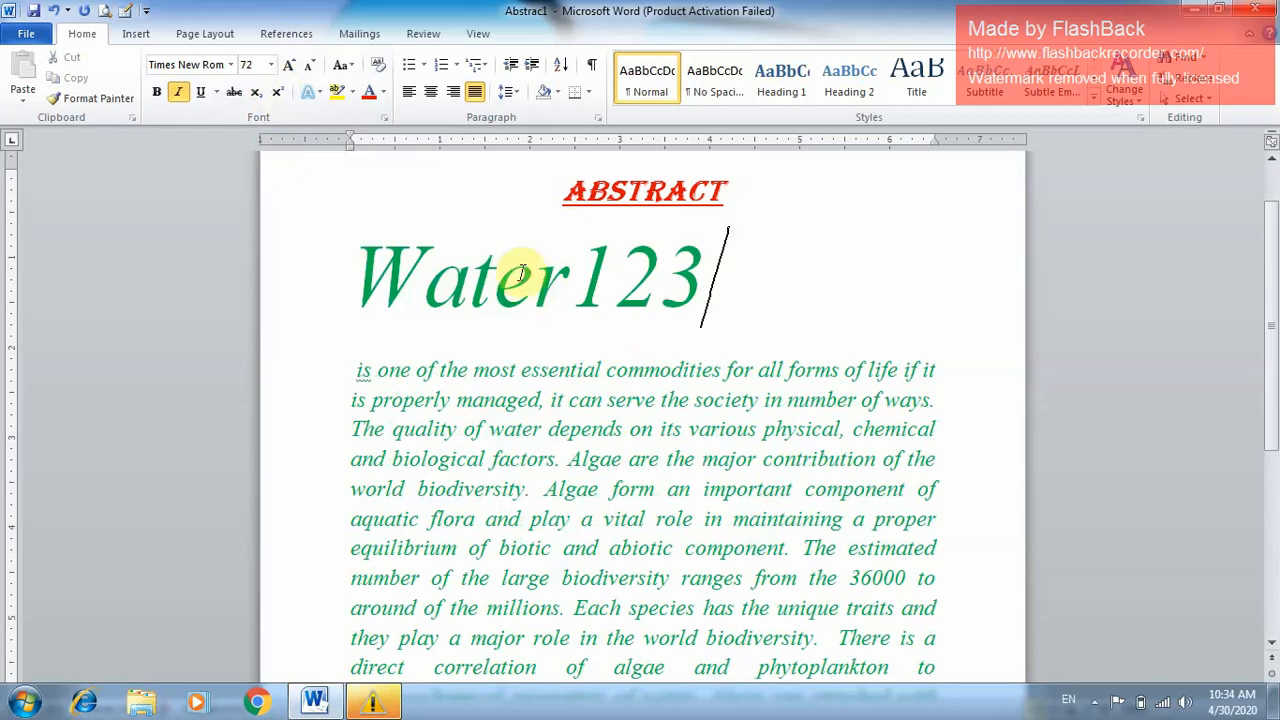
{"action": "left_click", "coordinate": [300, 251]}
{"action": "left_click", "coordinate": [202, 101]}
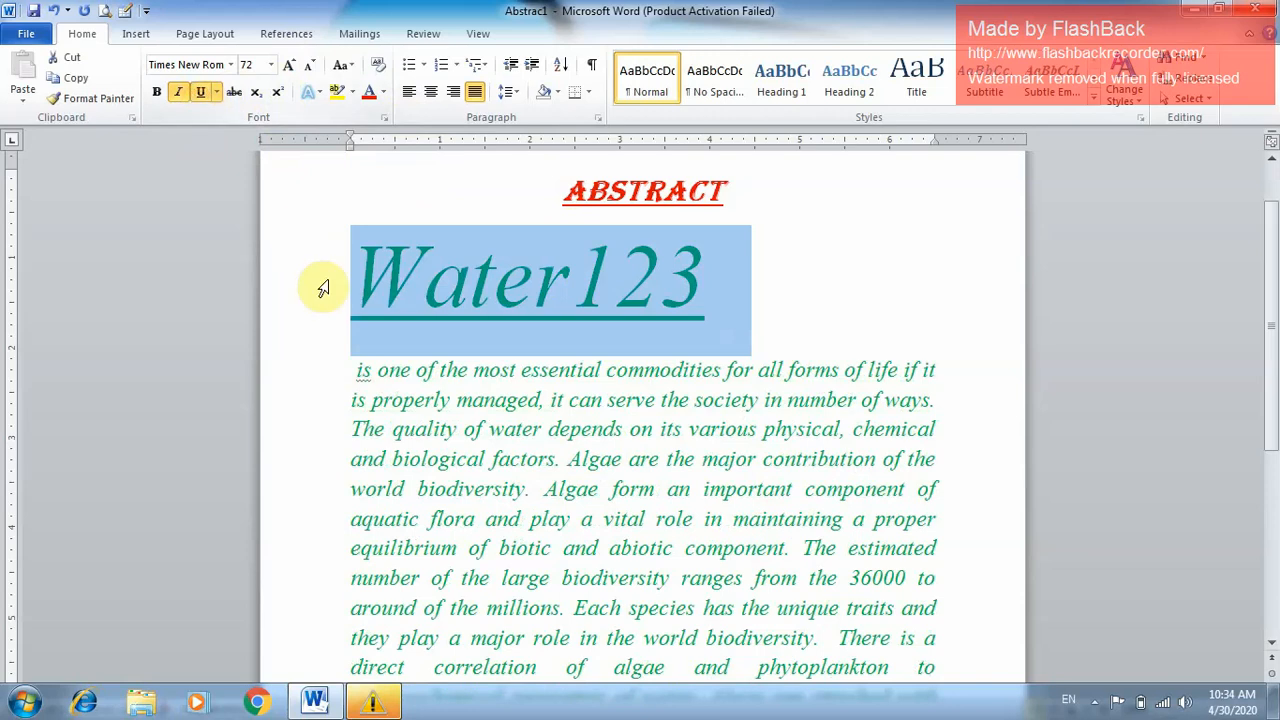
{"action": "left_click", "coordinate": [372, 286]}
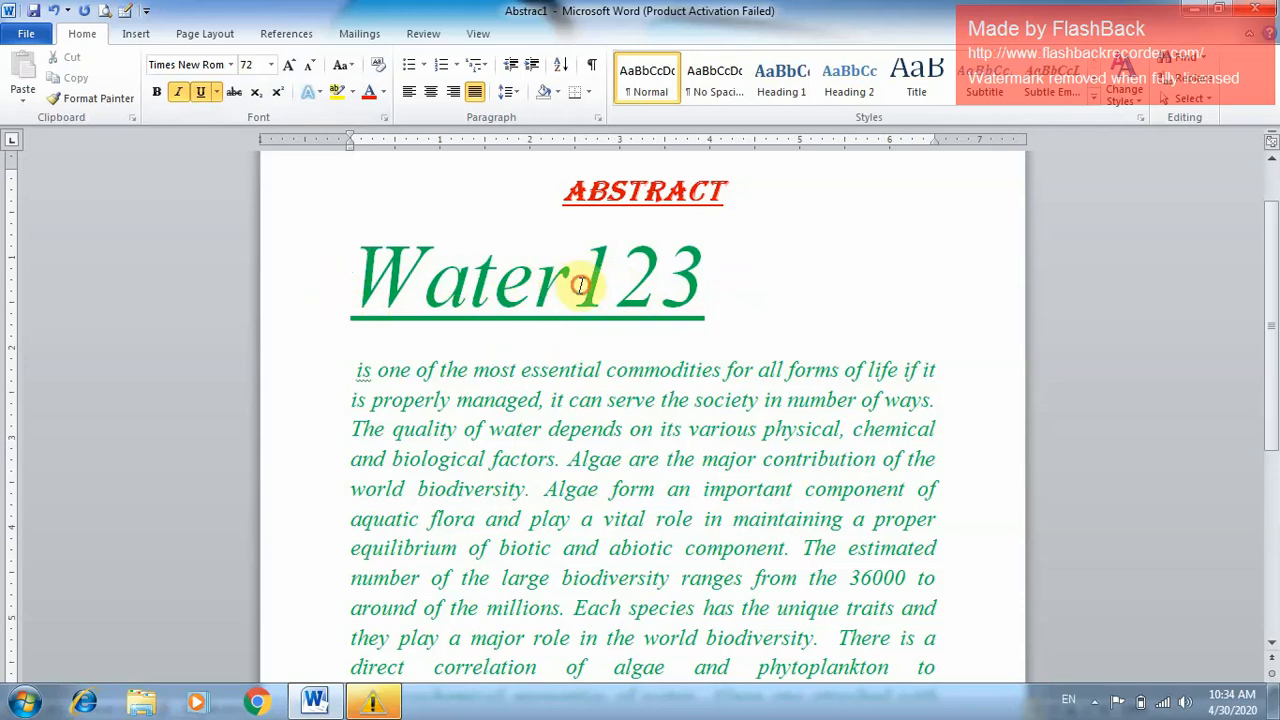
- Format the digits "123" after "Water" as subscript
{"action": "left_click_drag", "start_coordinate": [583, 282], "coordinate": [705, 291]}
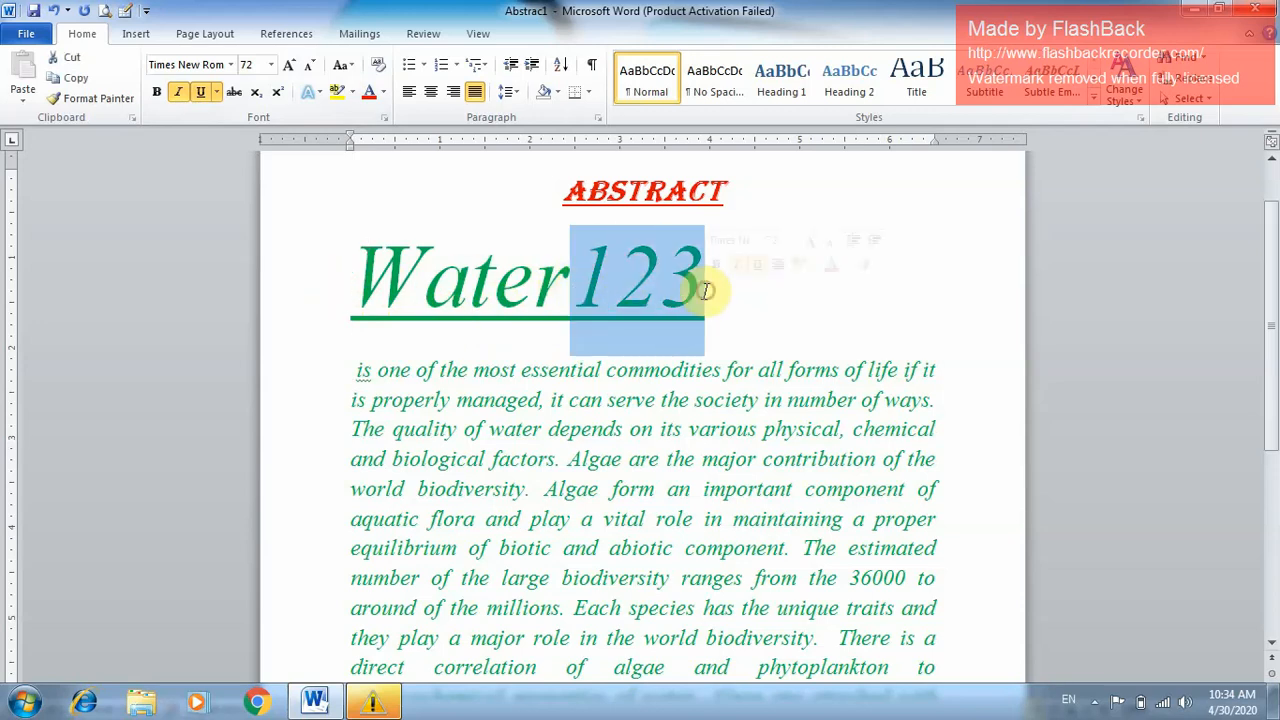
{"action": "left_click", "coordinate": [254, 94]}
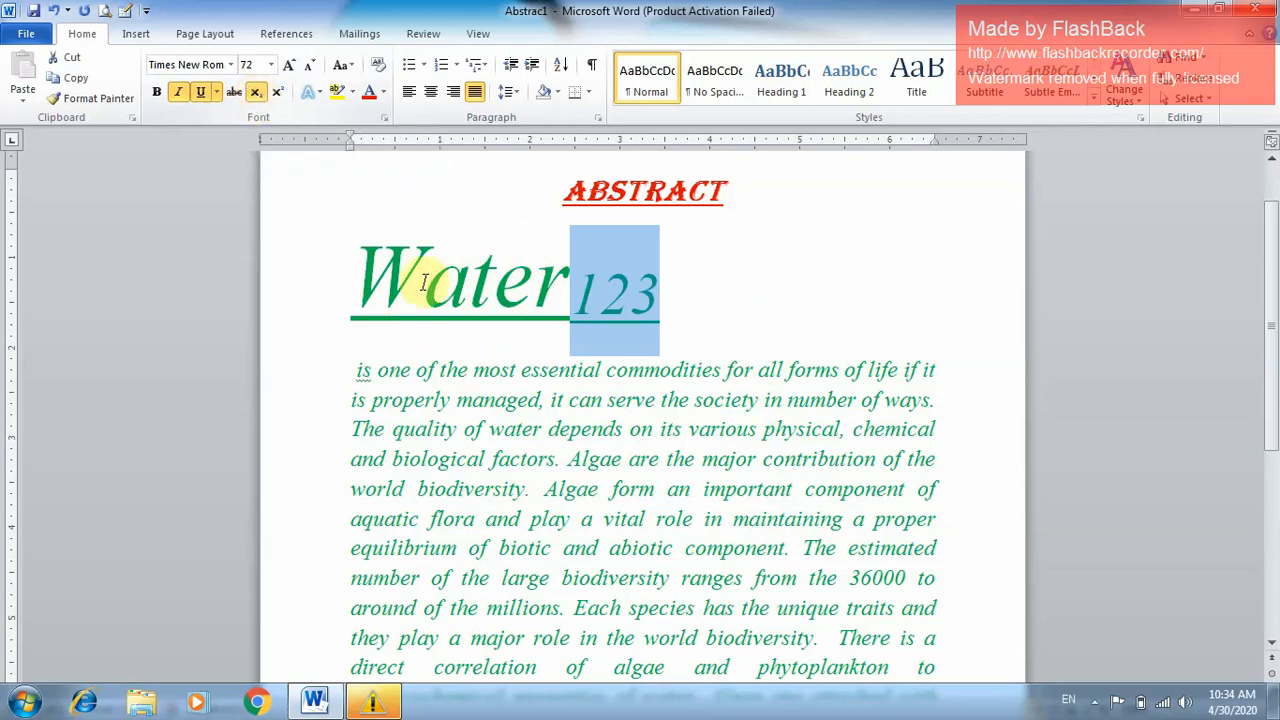
{"action": "left_click", "coordinate": [543, 336]}
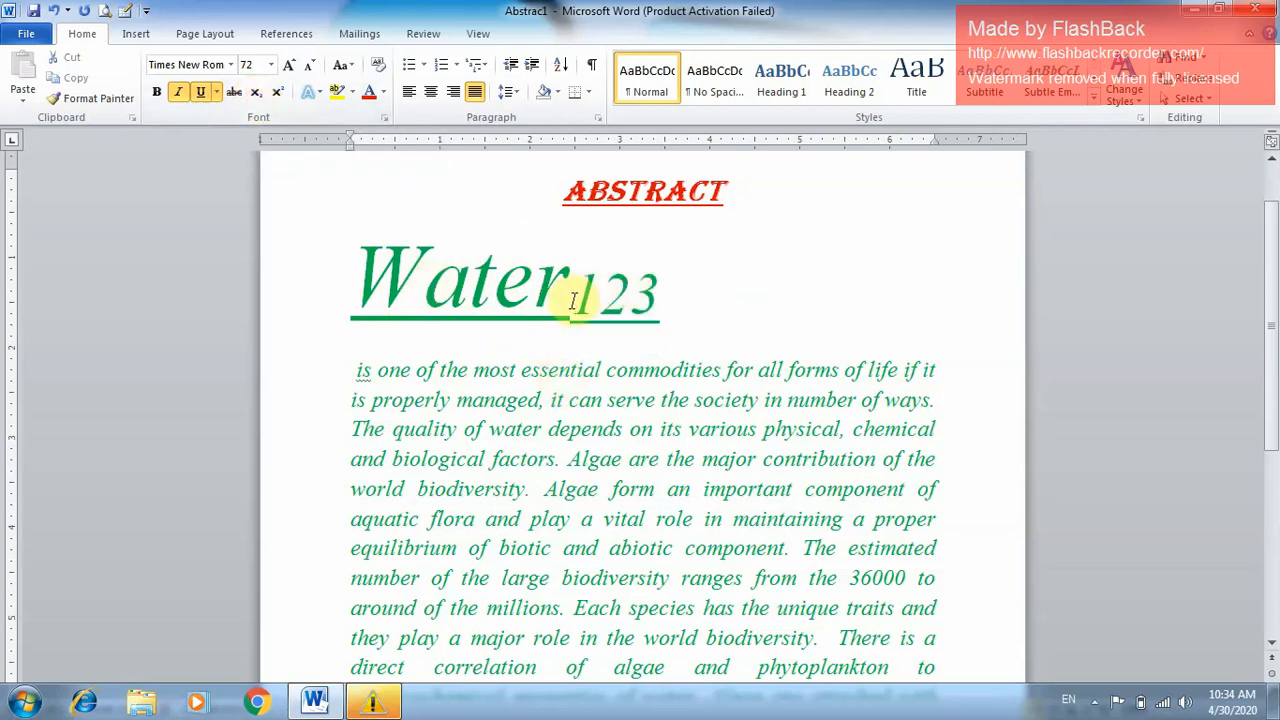
- Reduce the subscript digits "123" to 48 pt and remove their underline
{"action": "left_click_drag", "start_coordinate": [576, 302], "coordinate": [667, 312]}
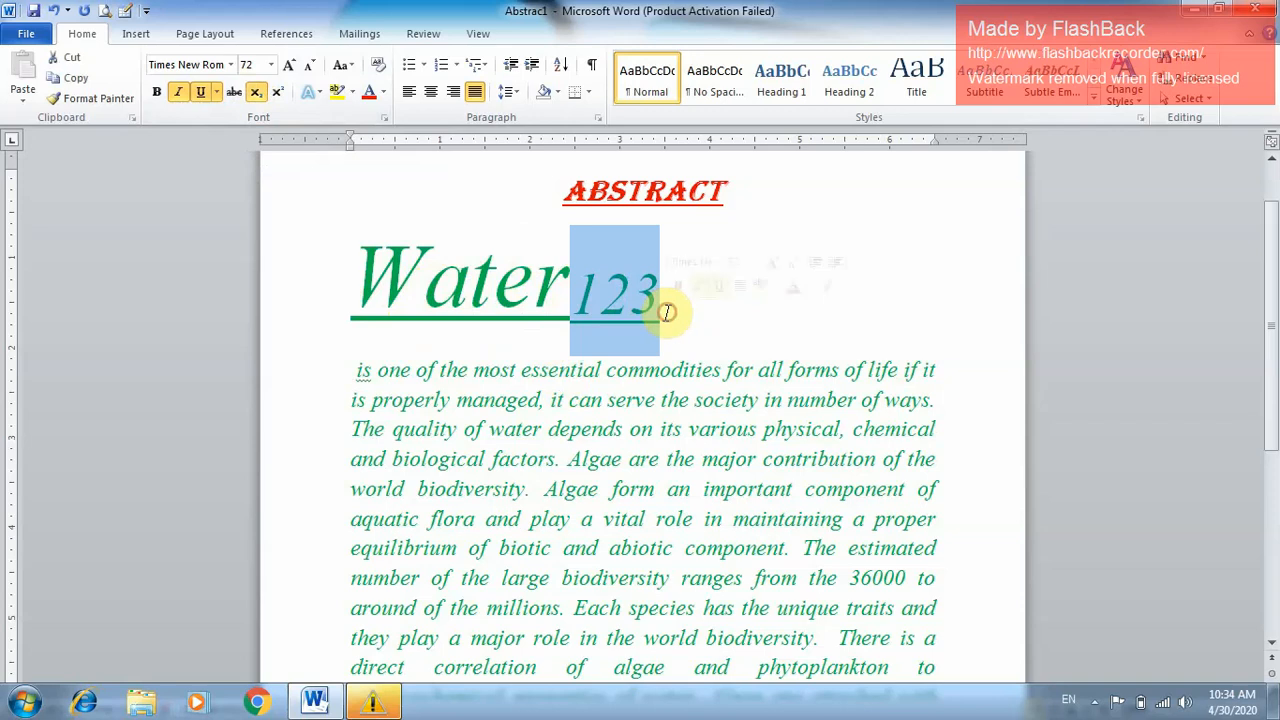
{"action": "left_click", "coordinate": [316, 72]}
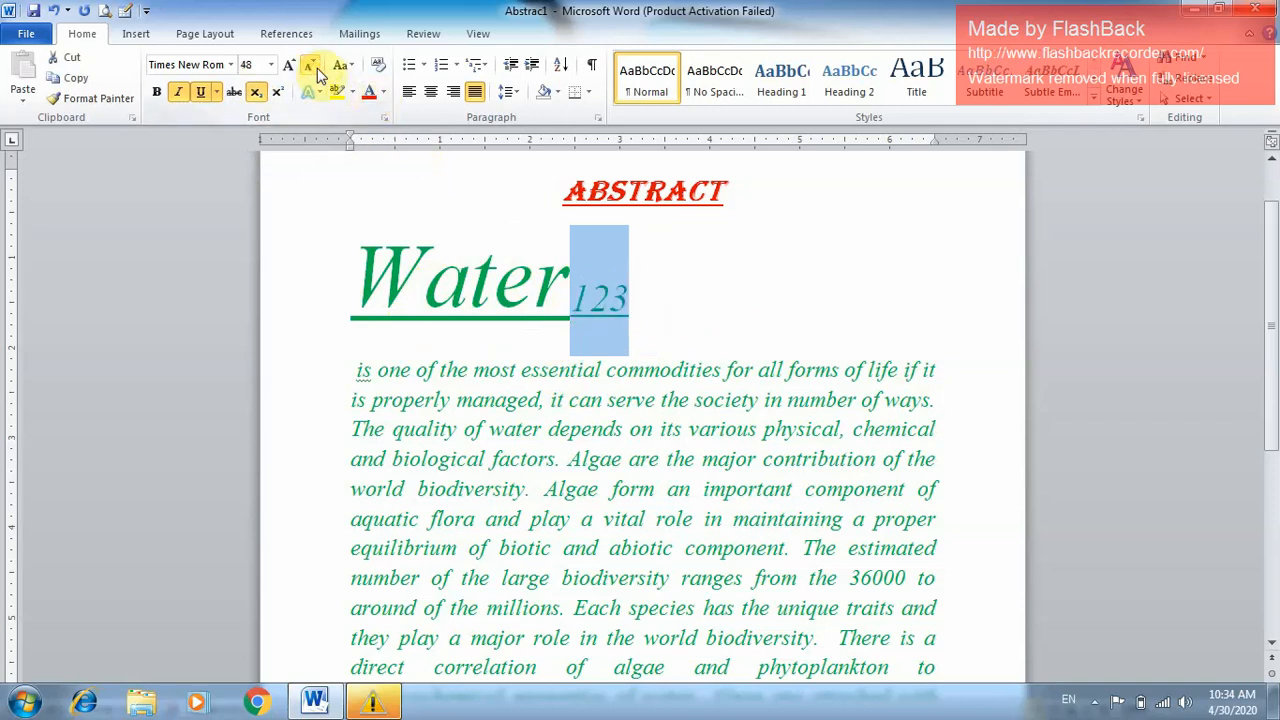
{"action": "left_click", "coordinate": [205, 93]}
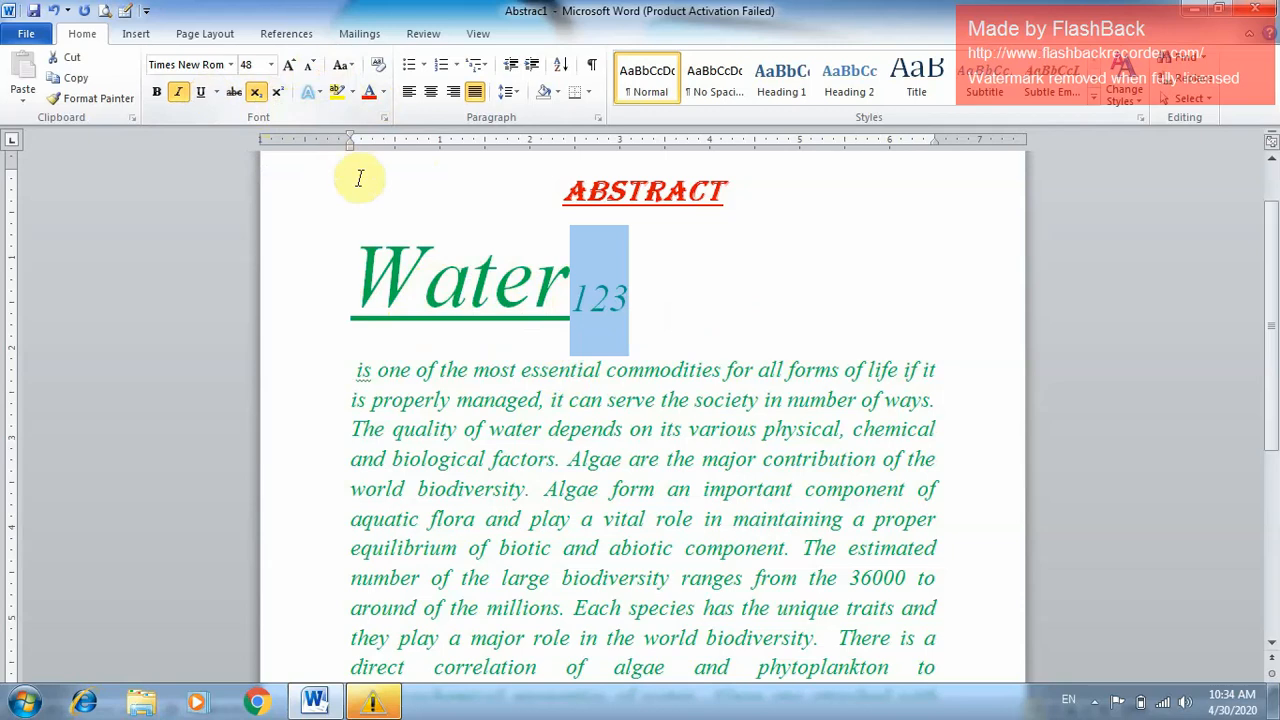
- Change the digits "123" after "Water" from subscript to superscript
{"action": "left_click", "coordinate": [705, 321]}
{"action": "left_click_drag", "start_coordinate": [576, 298], "coordinate": [632, 310]}
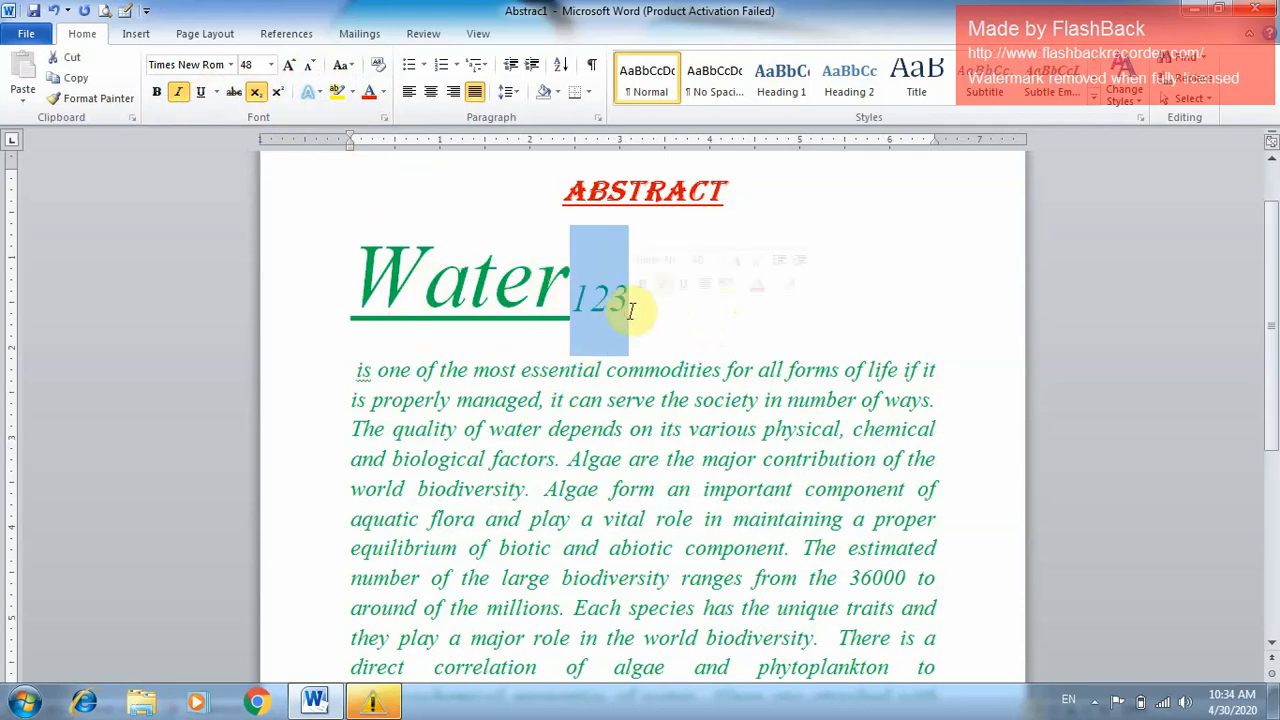
{"action": "left_click", "coordinate": [278, 92]}
{"action": "left_click", "coordinate": [443, 276]}
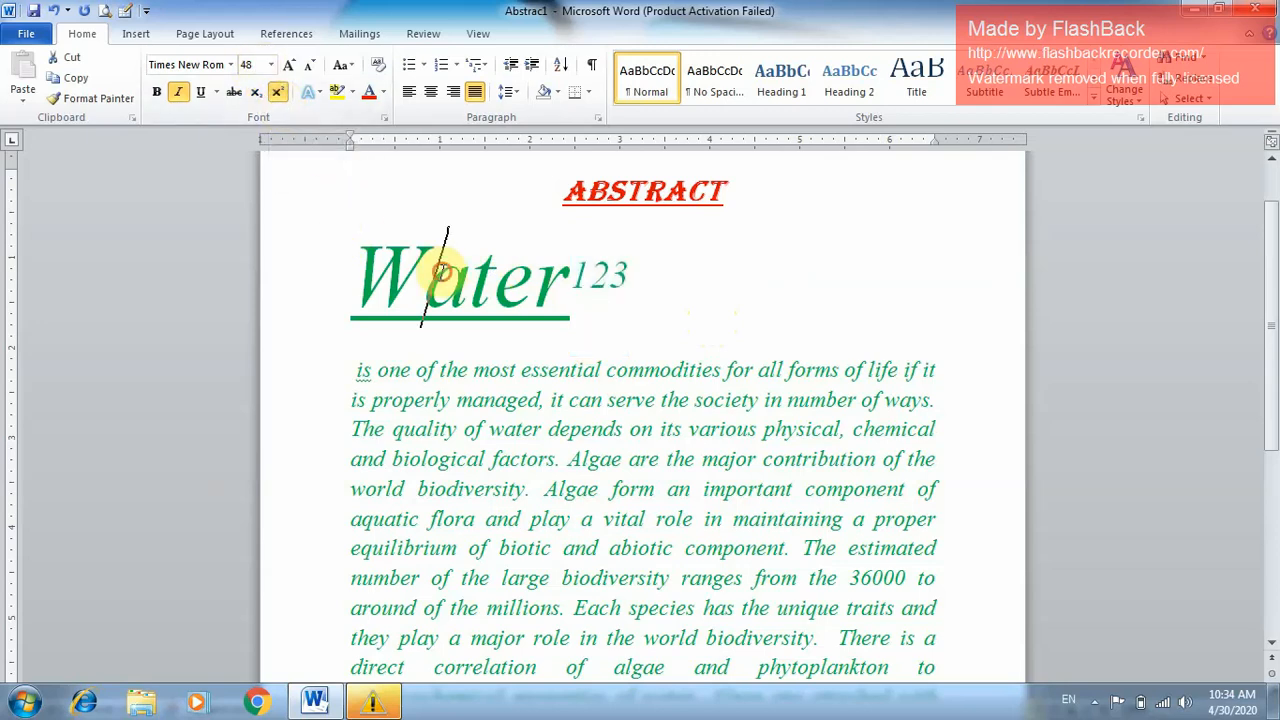
- Delete the superscript digits "123" from the end of the "Water" line
{"action": "left_click_drag", "start_coordinate": [577, 282], "coordinate": [381, 258]}
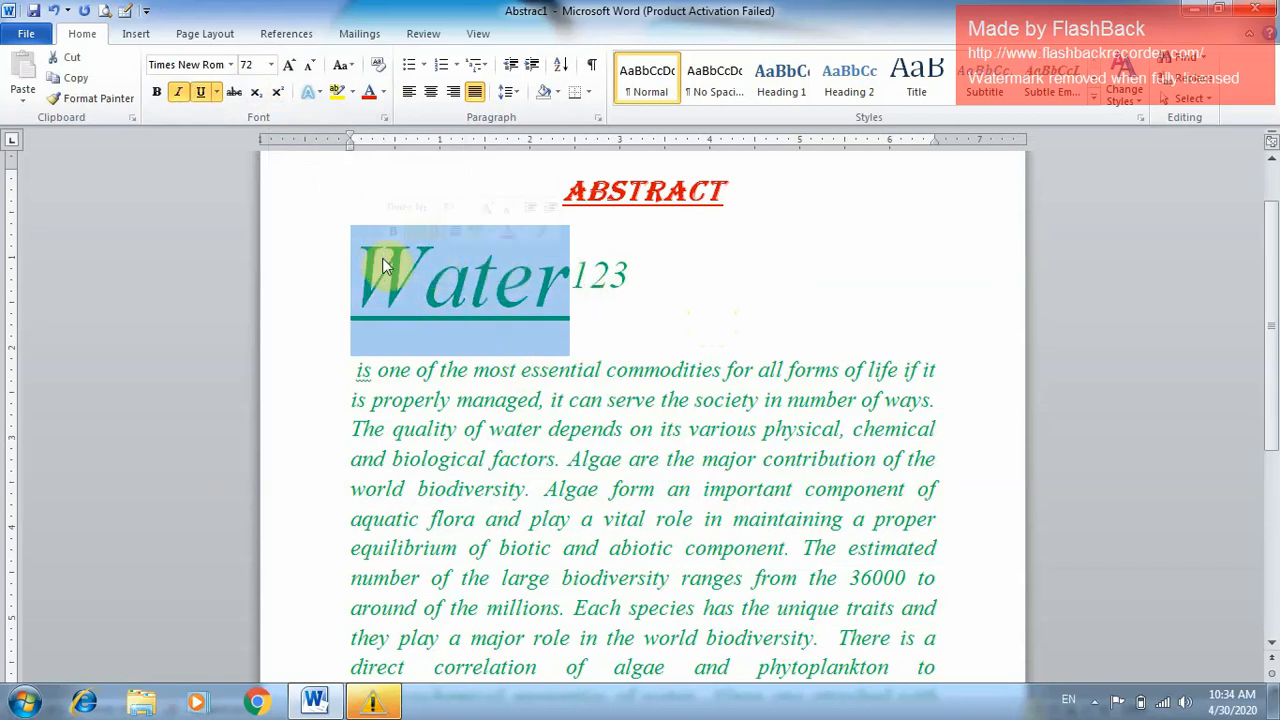
{"action": "left_click", "coordinate": [668, 301]}
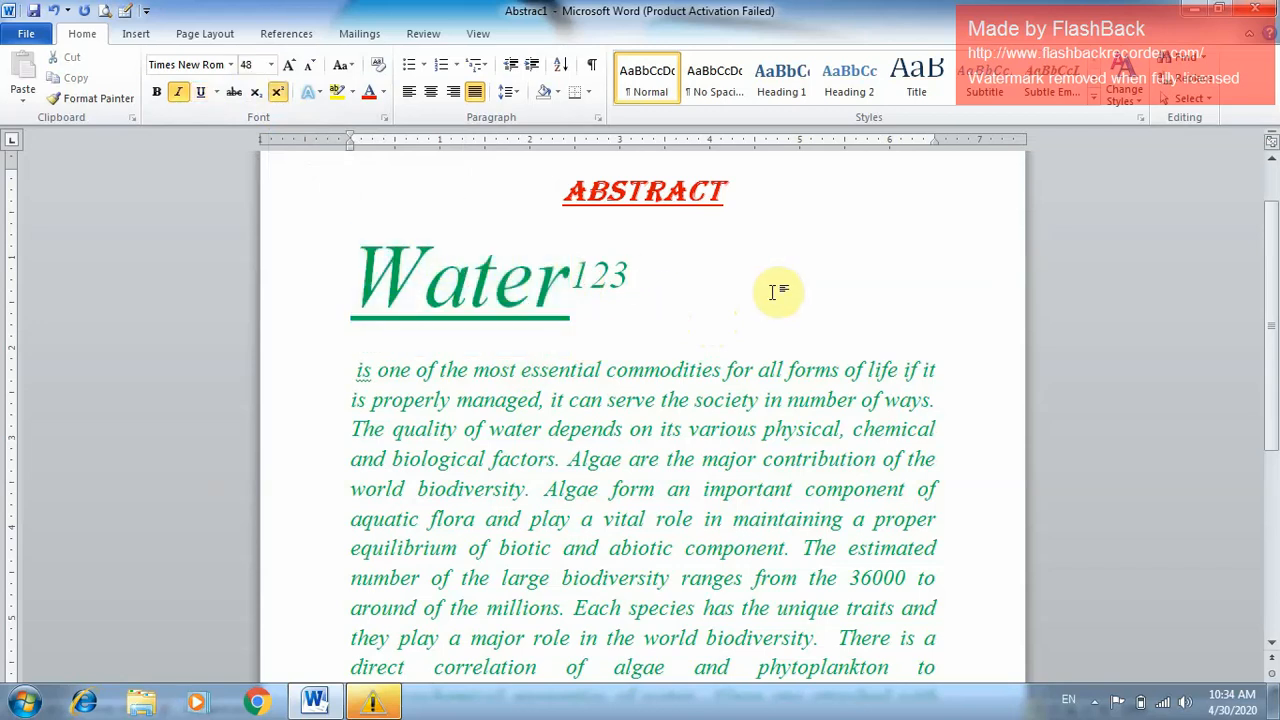
{"action": "key", "text": "BackSpace"}
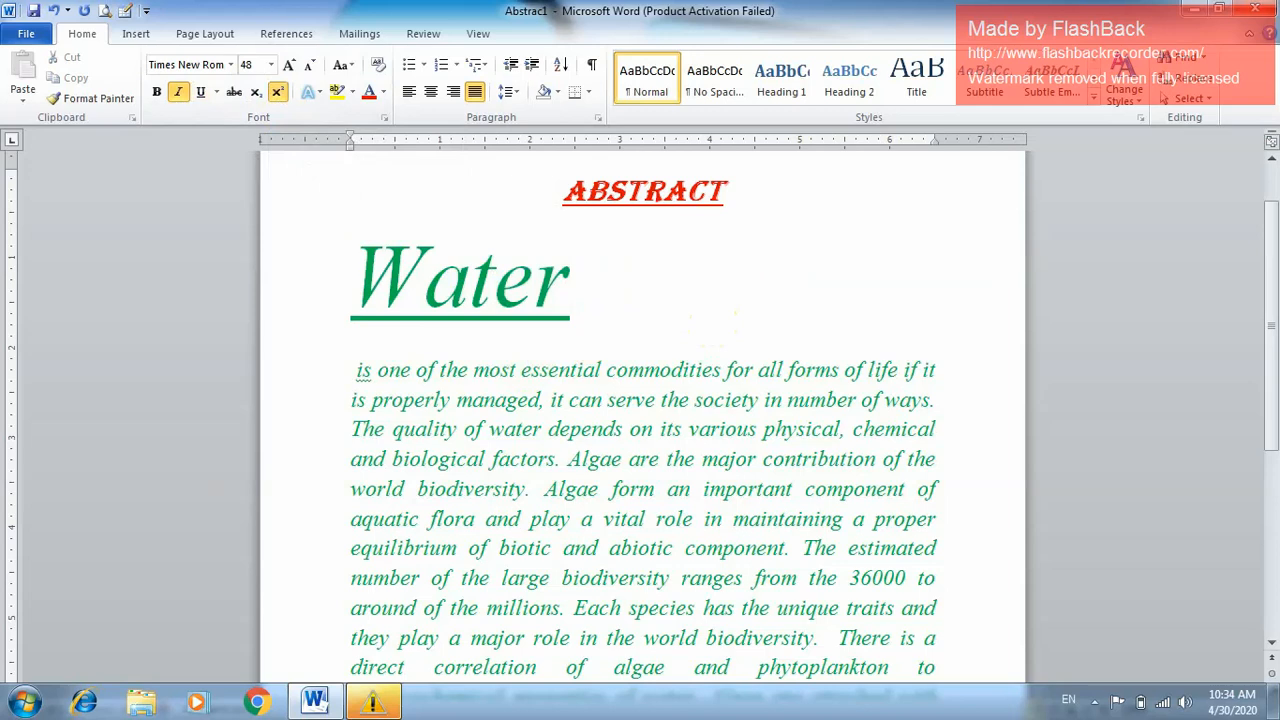
- Add two spaces, the digit "2" and a superscript "2" after "Water"
{"action": "key", "text": "BackSpace"}
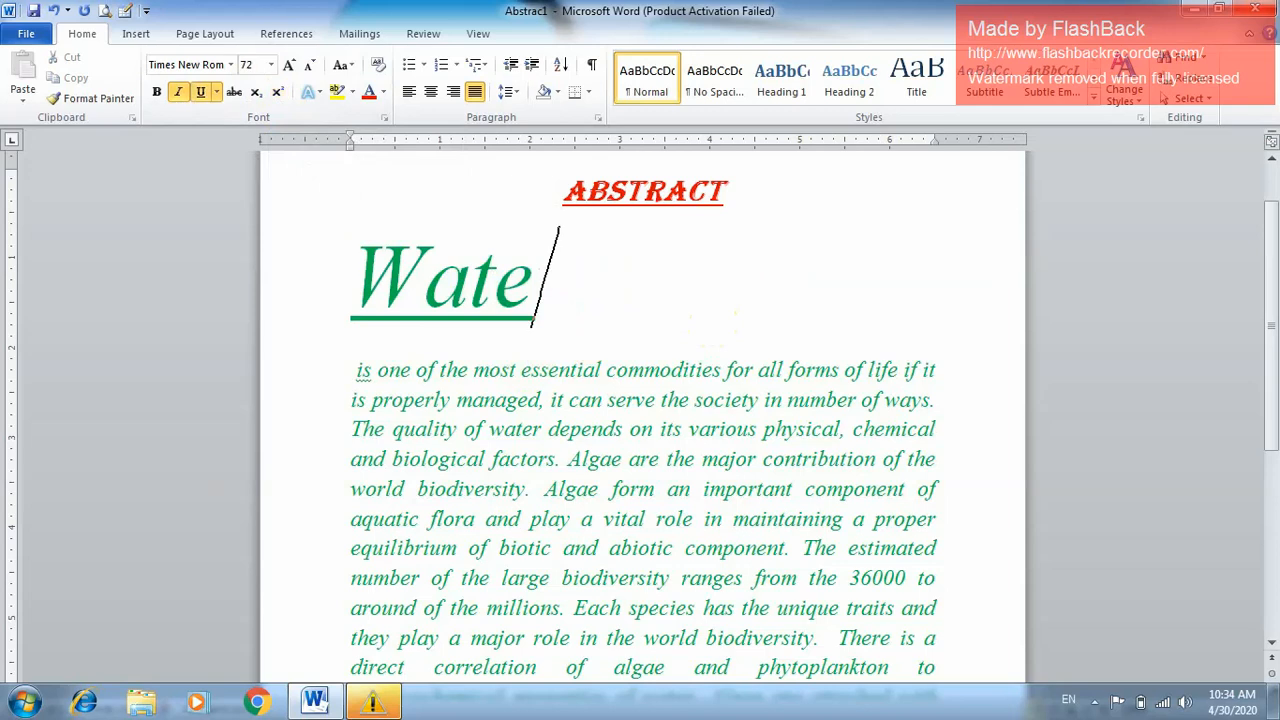
{"action": "type", "text": "r  "}
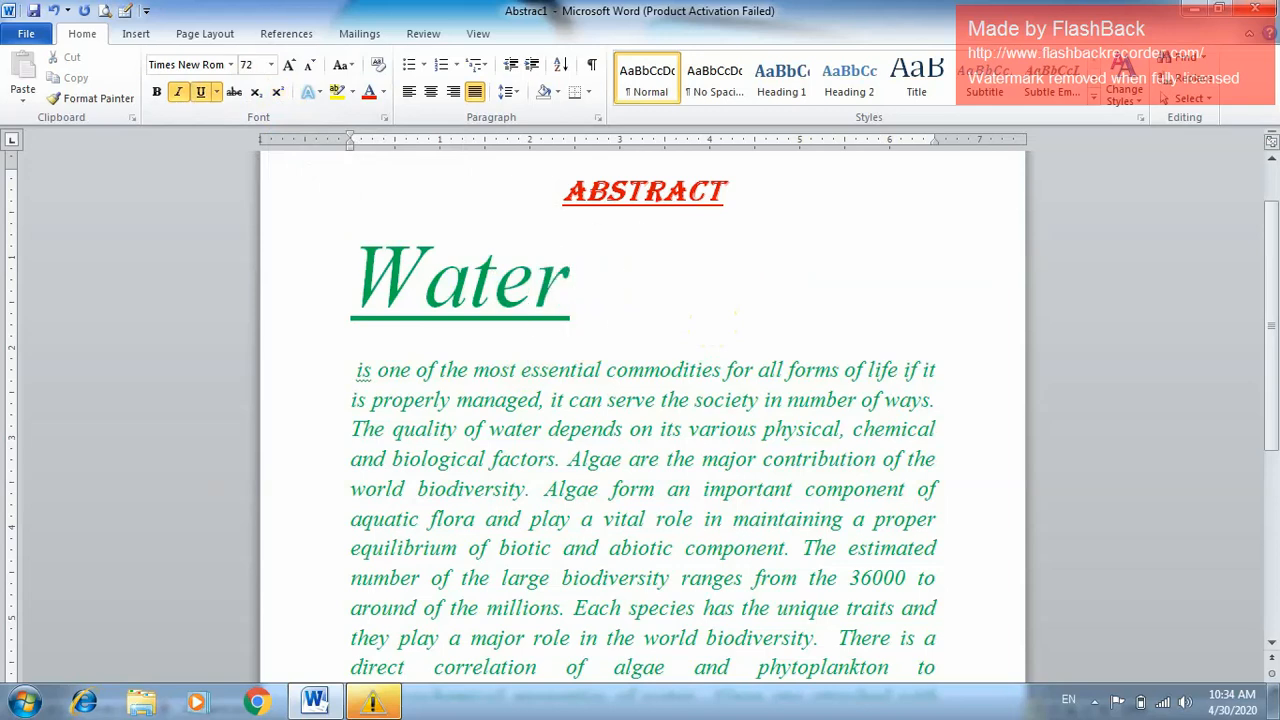
{"action": "type", "text": "2"}
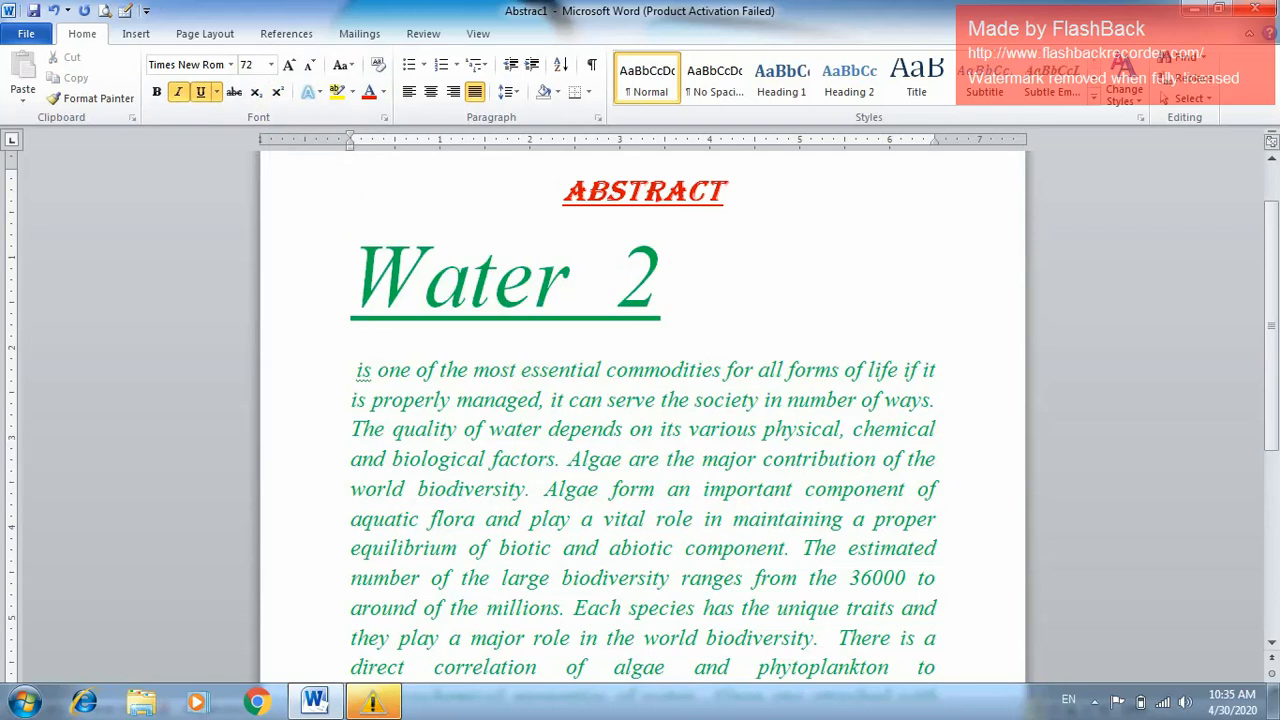
{"action": "left_click", "coordinate": [278, 92]}
{"action": "type", "text": "2"}
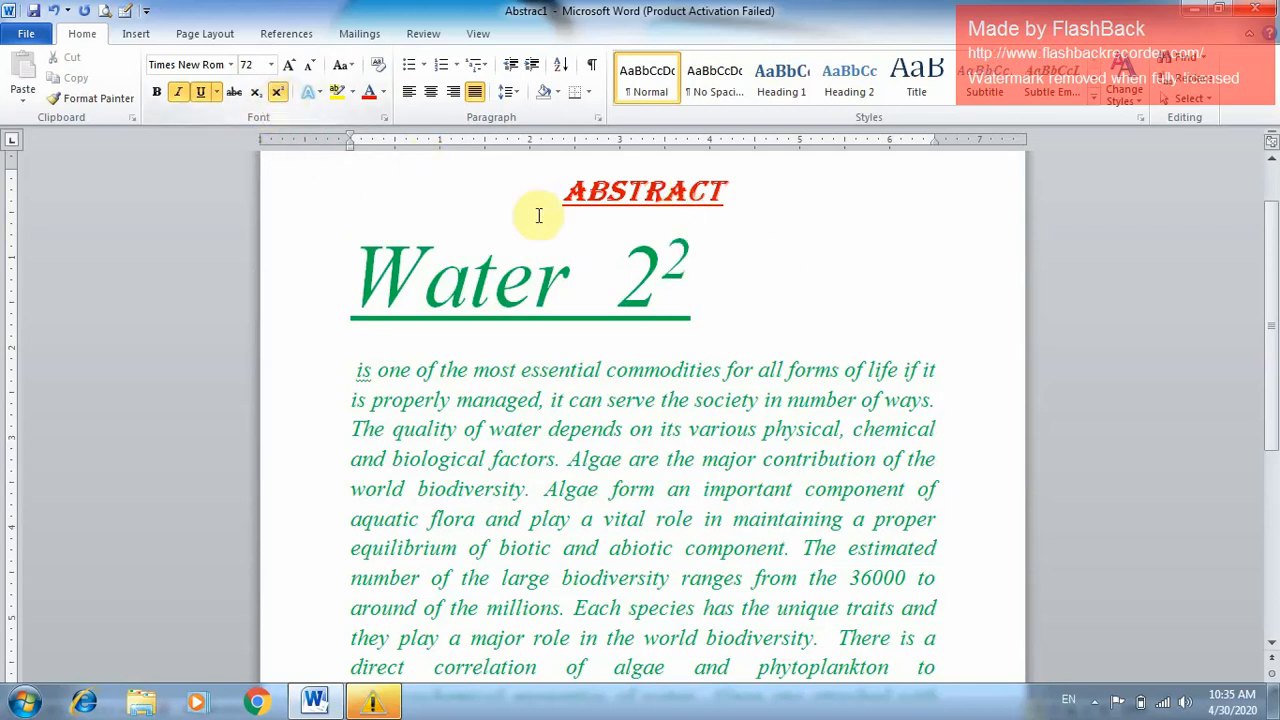
{"action": "left_click_drag", "start_coordinate": [666, 277], "coordinate": [618, 288]}
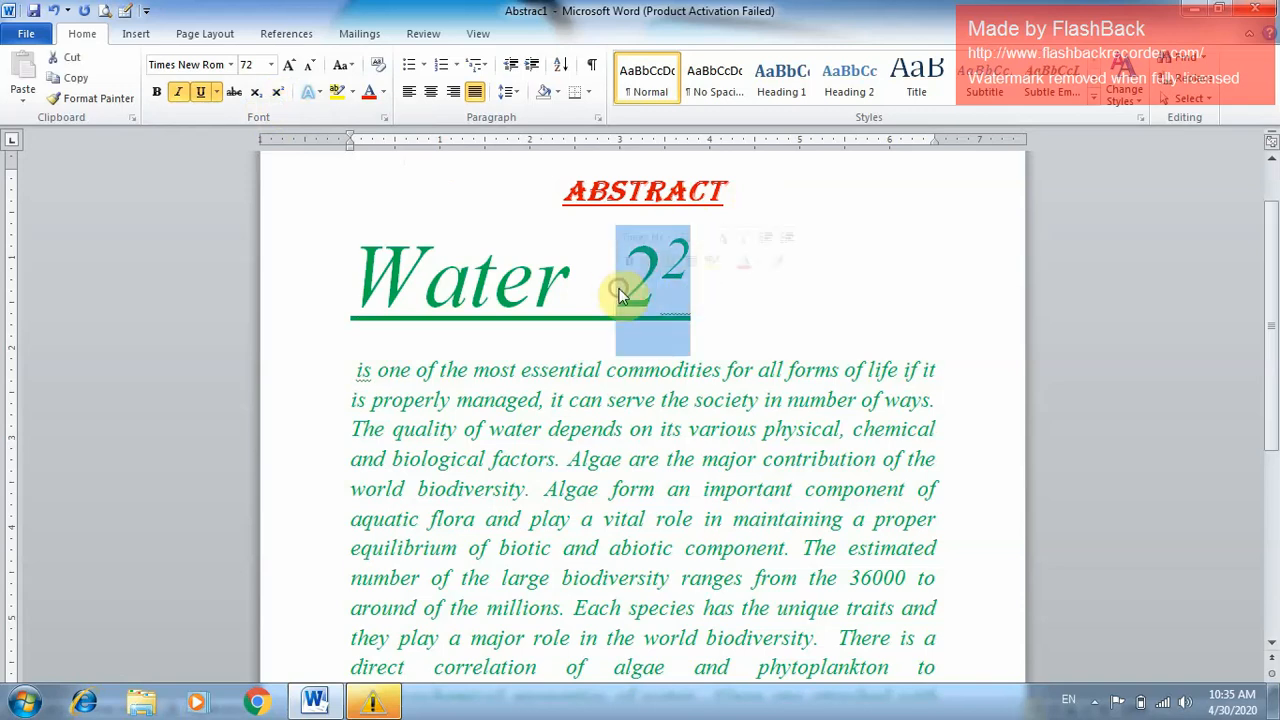
{"action": "left_click", "coordinate": [672, 322]}
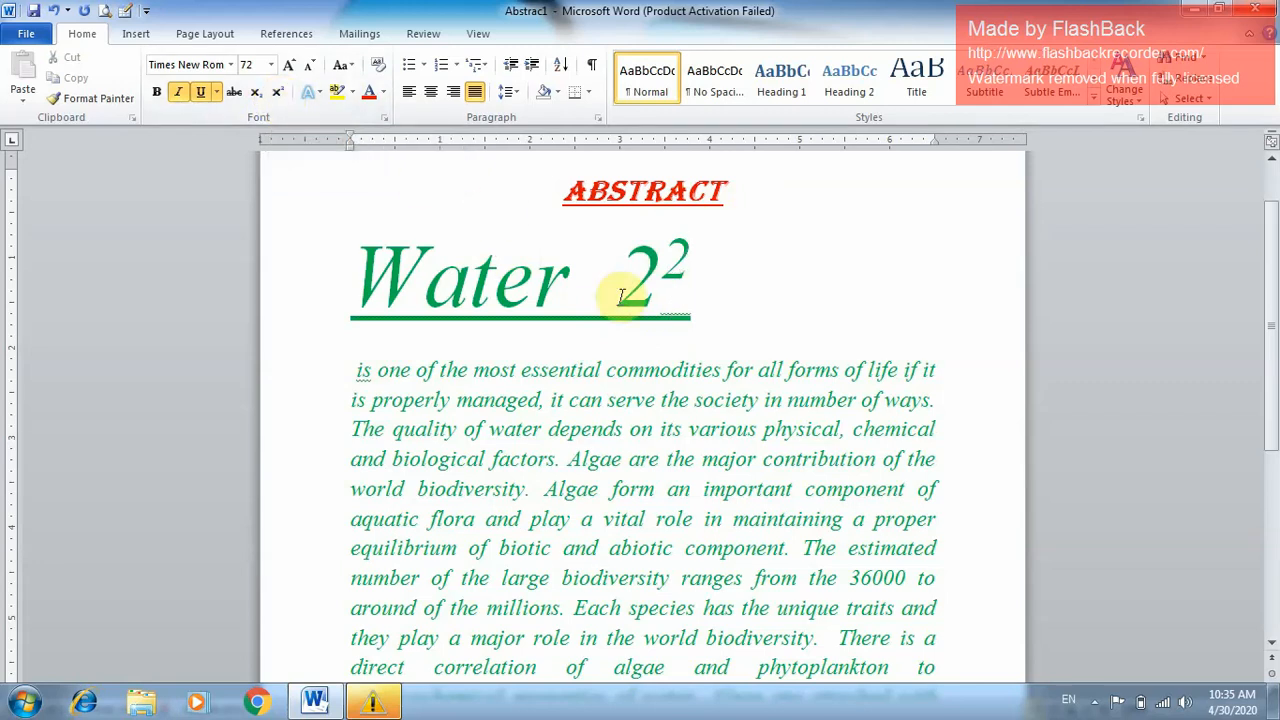
- Switch the second "2" after "Water" between superscript, normal and subscript, ending with normal text
{"action": "left_click", "coordinate": [695, 303]}
{"action": "key", "text": "shift+Left"}
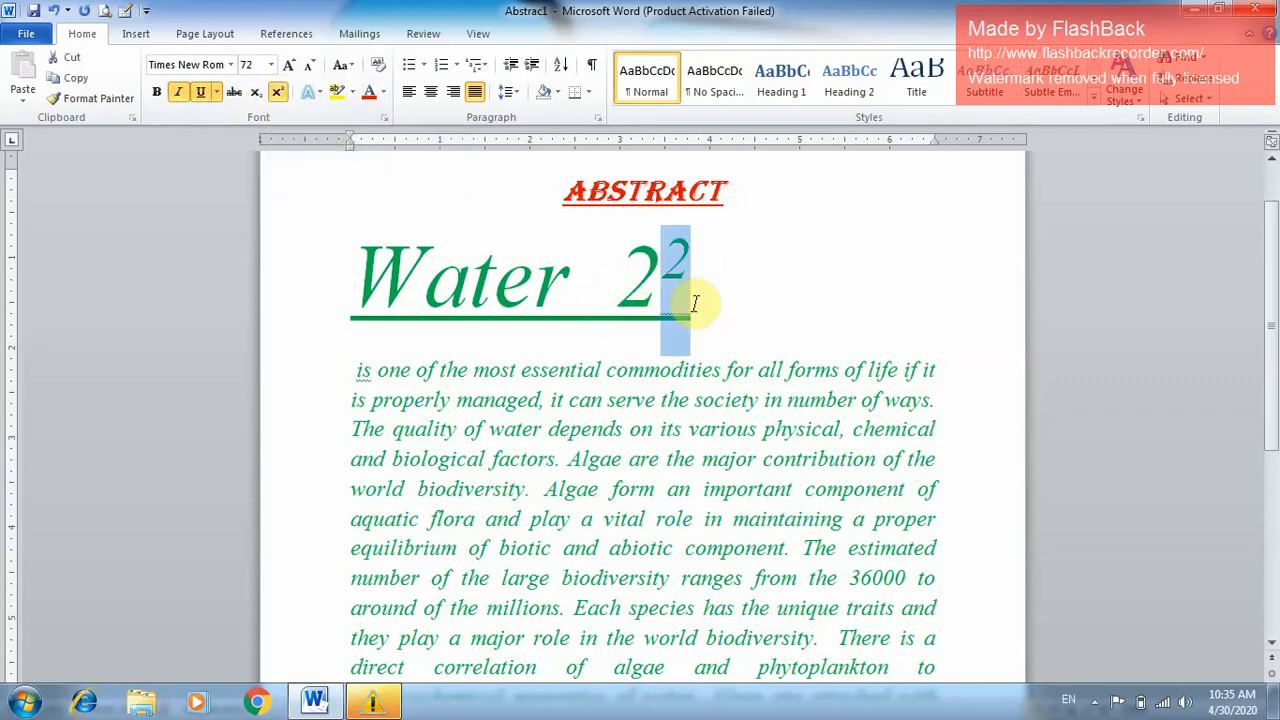
{"action": "key", "text": "shift+Left"}
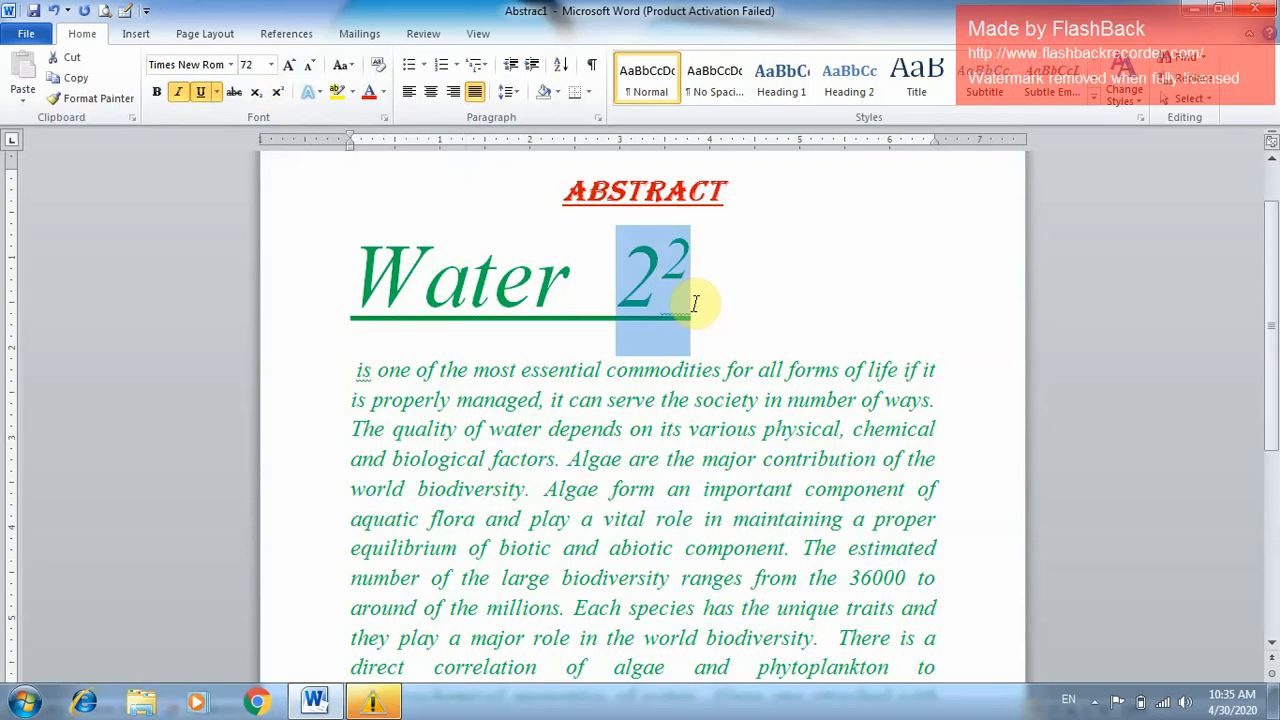
{"action": "key", "text": "shift+Right"}
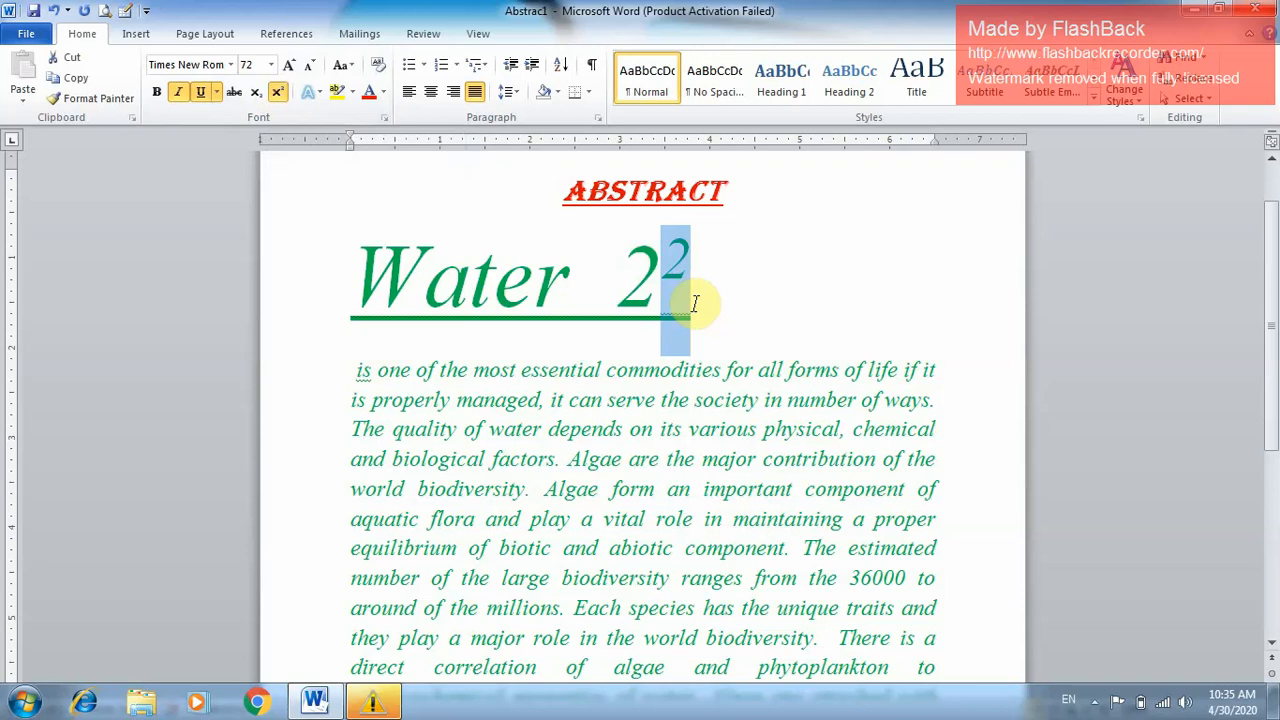
{"action": "key", "text": "ctrl+shift+equal"}
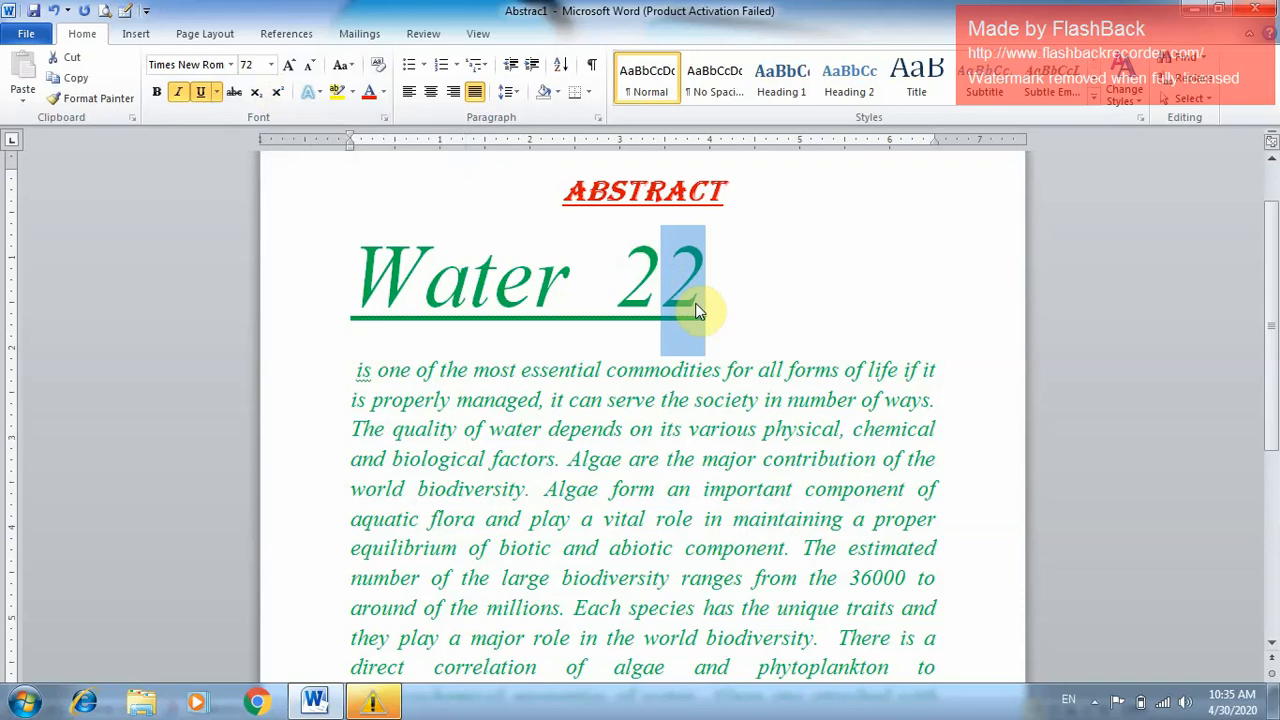
{"action": "key", "text": "ctrl+shift+equal"}
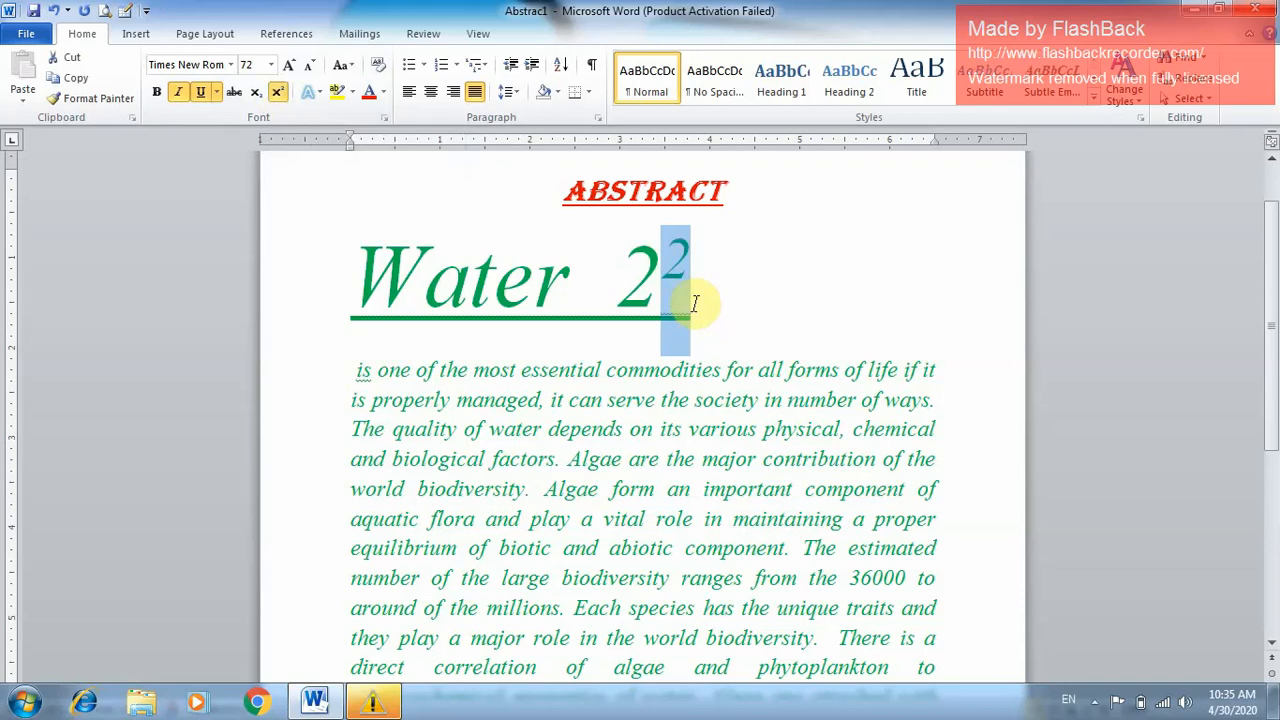
{"action": "key", "text": "ctrl+equal"}
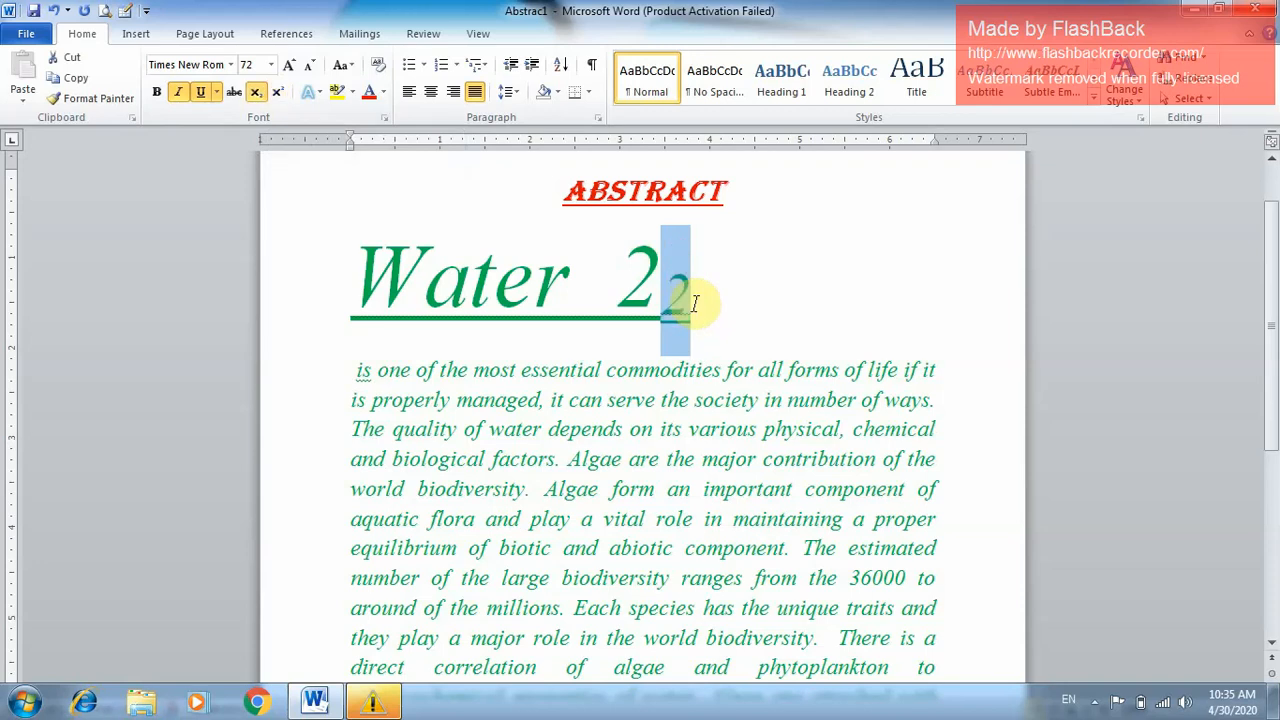
{"action": "key", "text": "ctrl+shift+equal"}
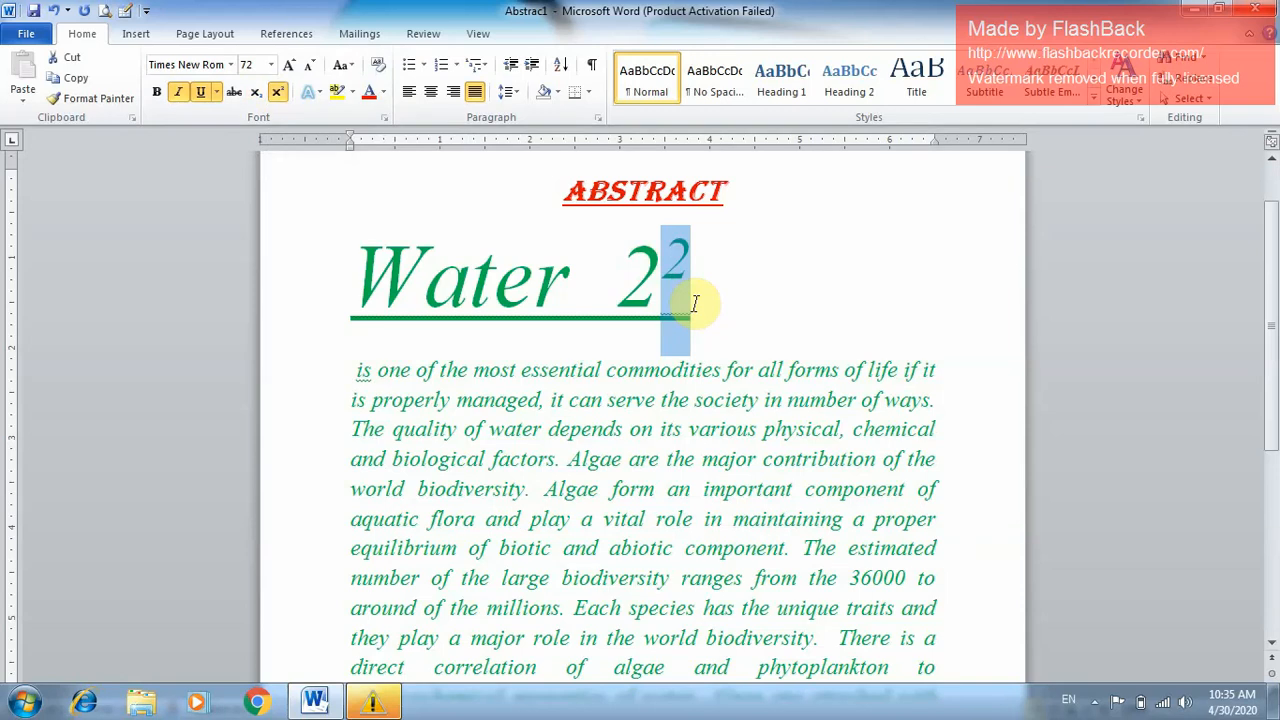
{"action": "key", "text": "ctrl+shift+equal"}
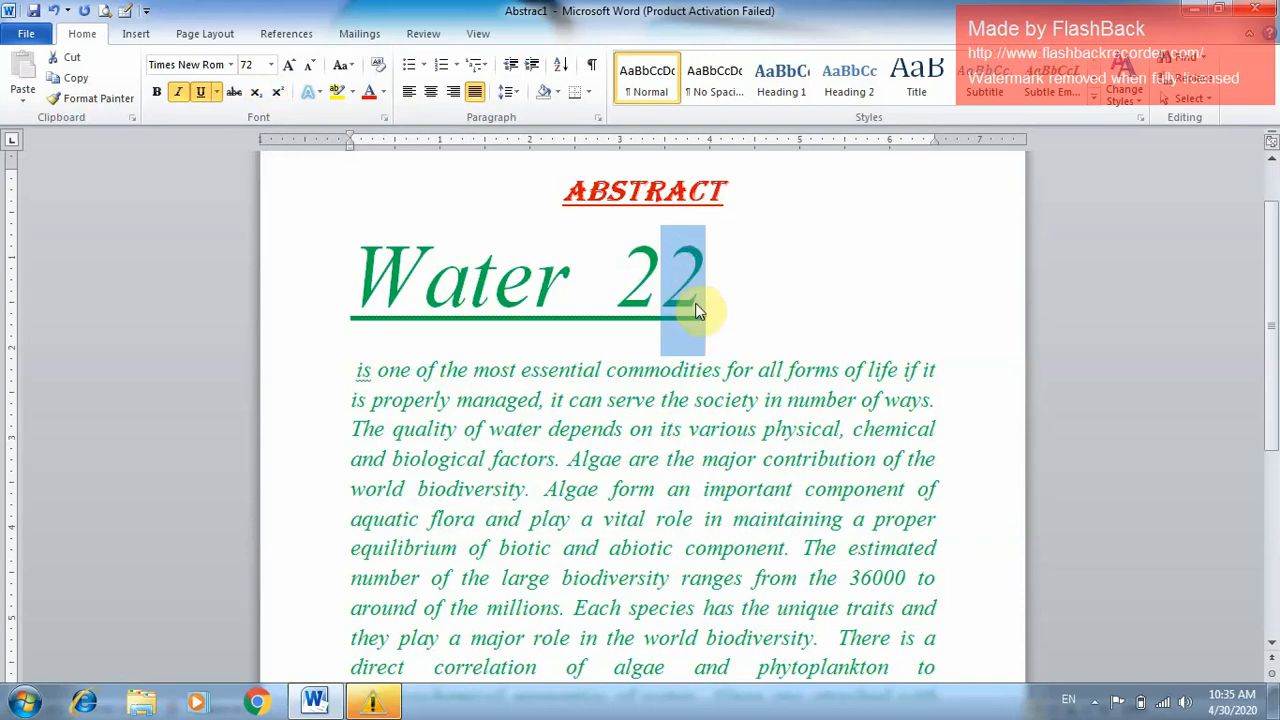
- Delete "22" and the two spaces after "Water"
{"action": "left_click", "coordinate": [726, 295]}
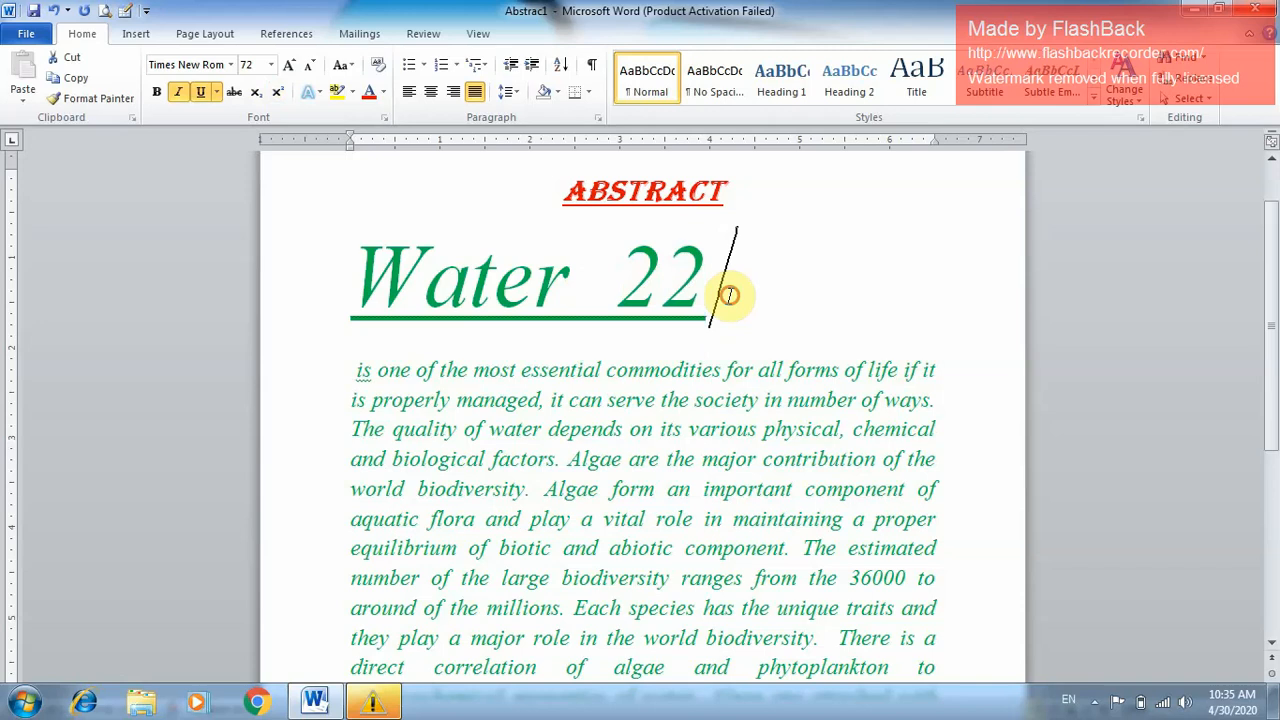
{"action": "key", "text": "BackSpace"}
{"action": "key", "text": "BackSpace"}
{"action": "key", "text": "BackSpace"}
{"action": "key", "text": "BackSpace"}
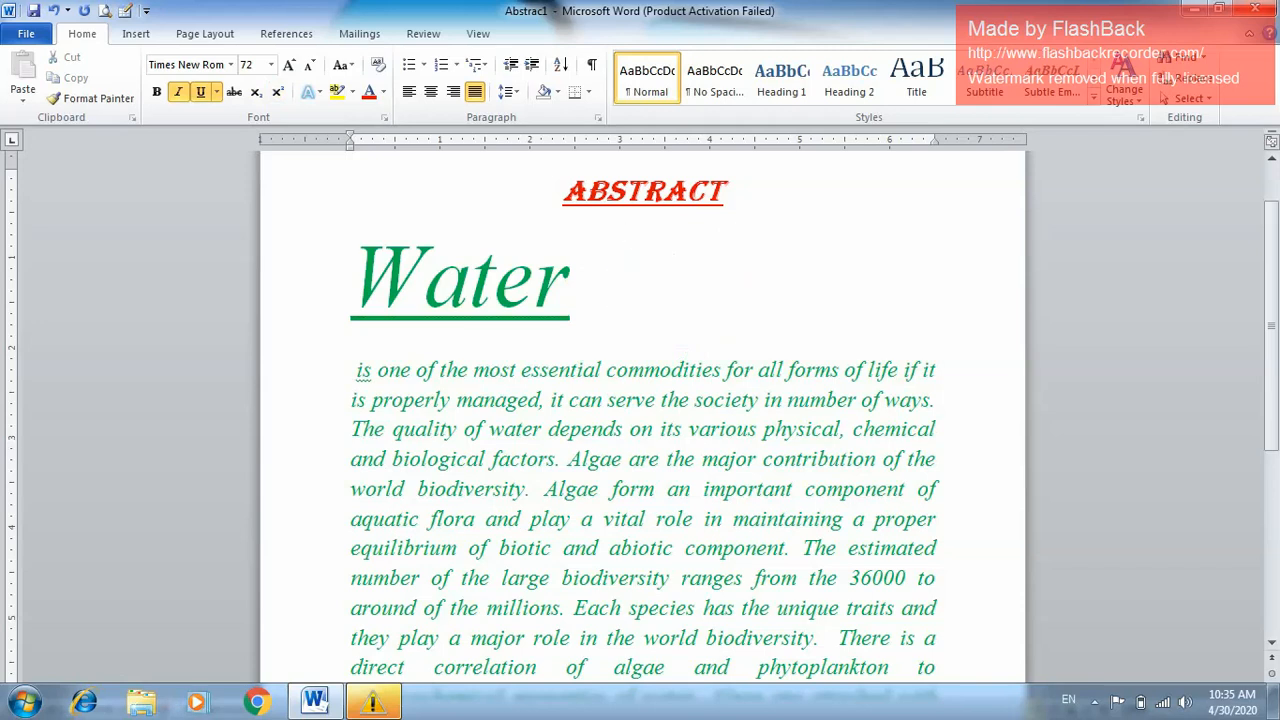
- Apply the text effect "Gradient Fill - Purple, Accent 4, Reflection" to the heading "ABSTRACT"
{"action": "left_click", "coordinate": [309, 92]}
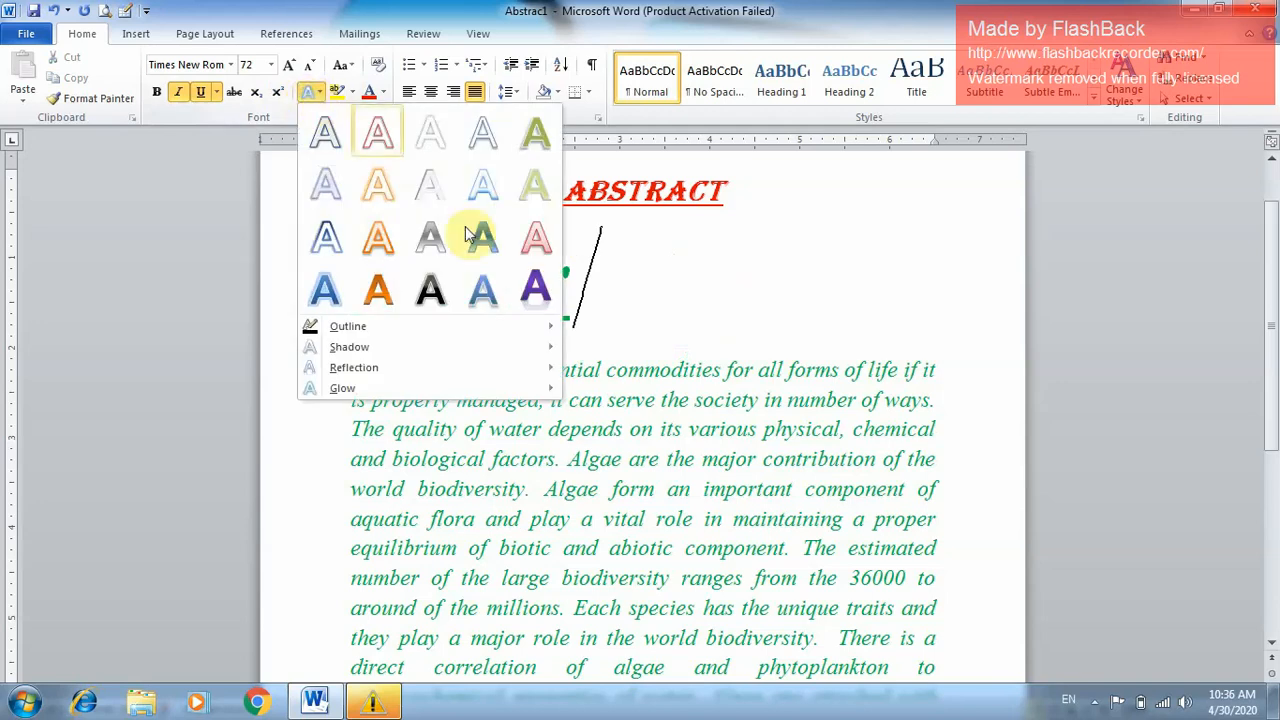
{"action": "left_click", "coordinate": [686, 302]}
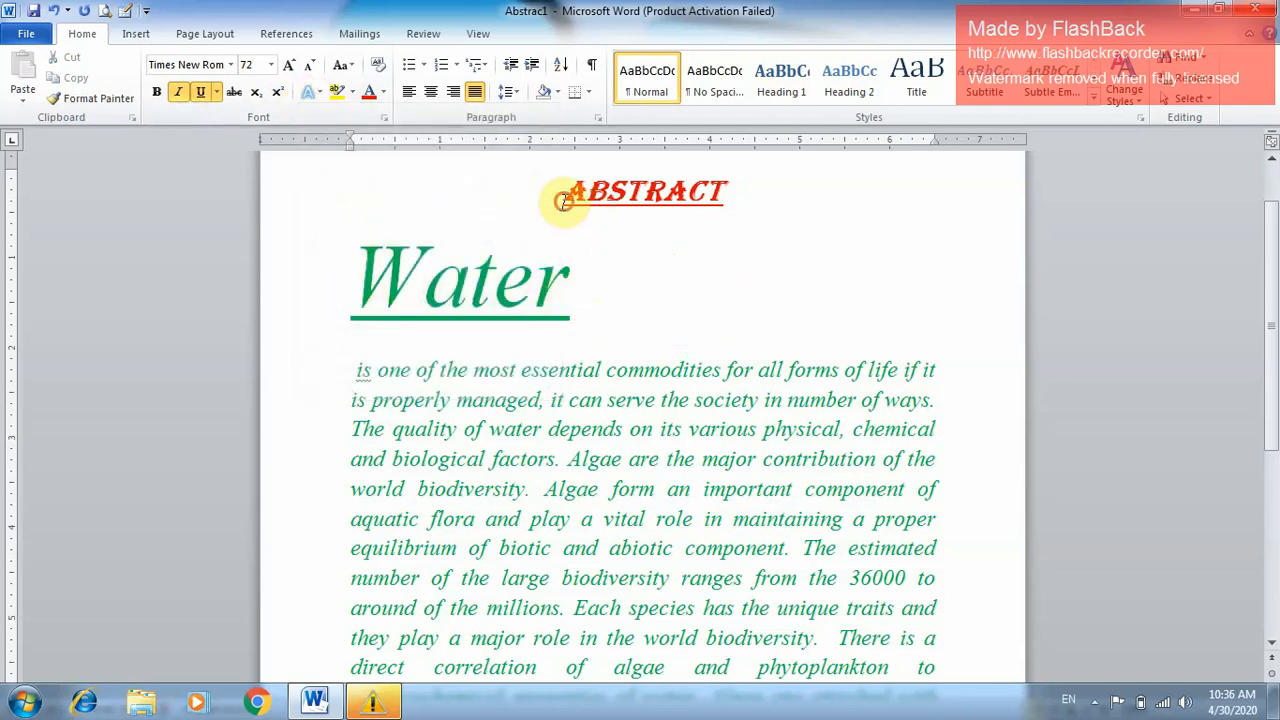
{"action": "left_click_drag", "start_coordinate": [563, 198], "coordinate": [729, 195]}
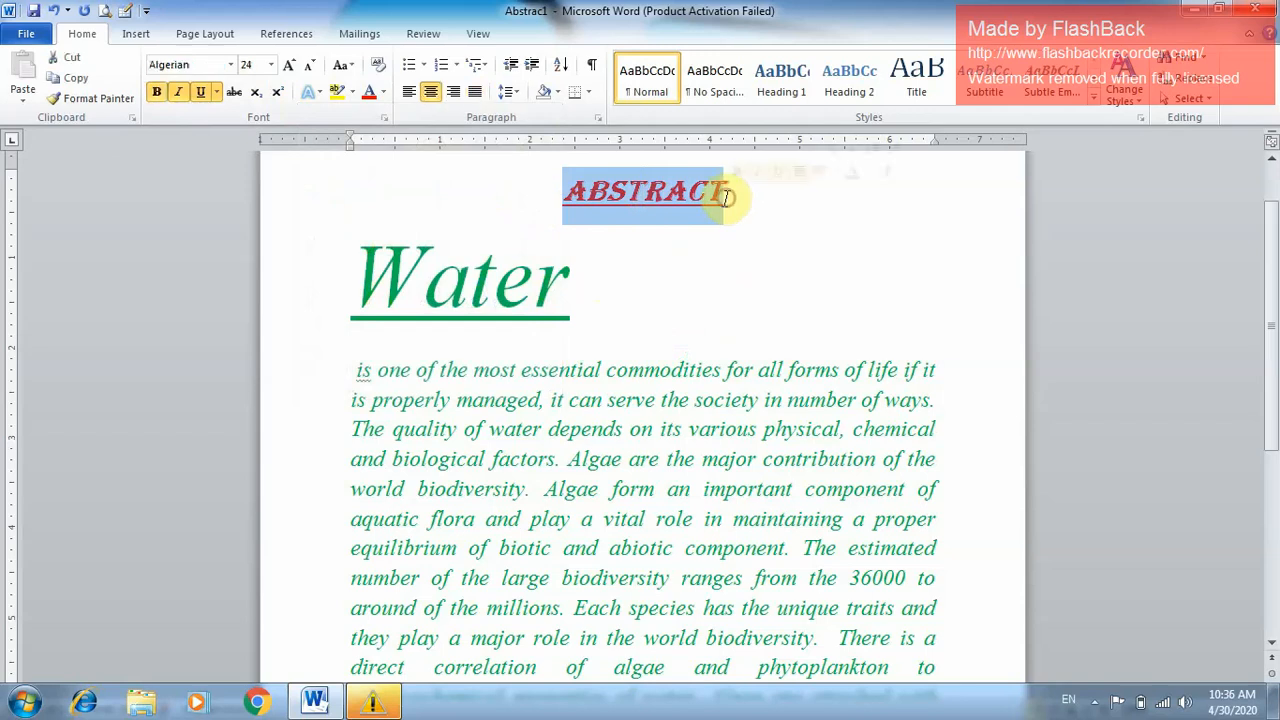
{"action": "left_click", "coordinate": [311, 92]}
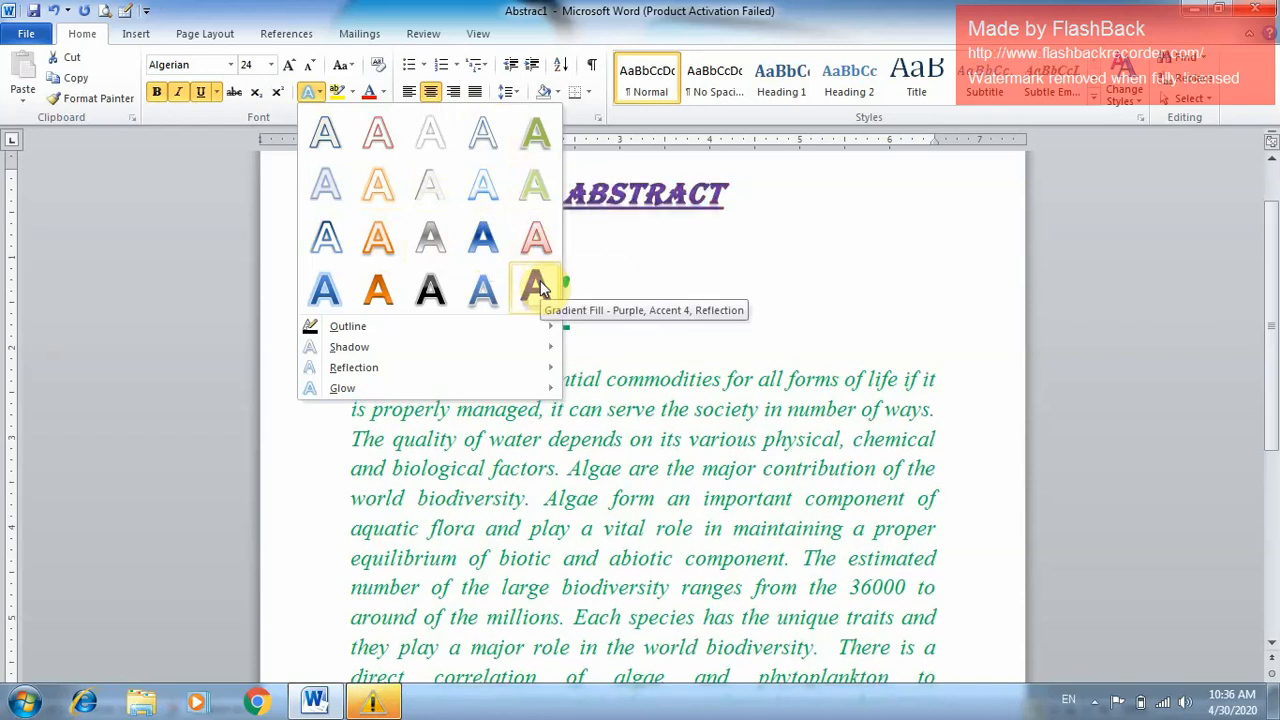
{"action": "left_click", "coordinate": [537, 289]}
{"action": "left_click", "coordinate": [312, 93]}
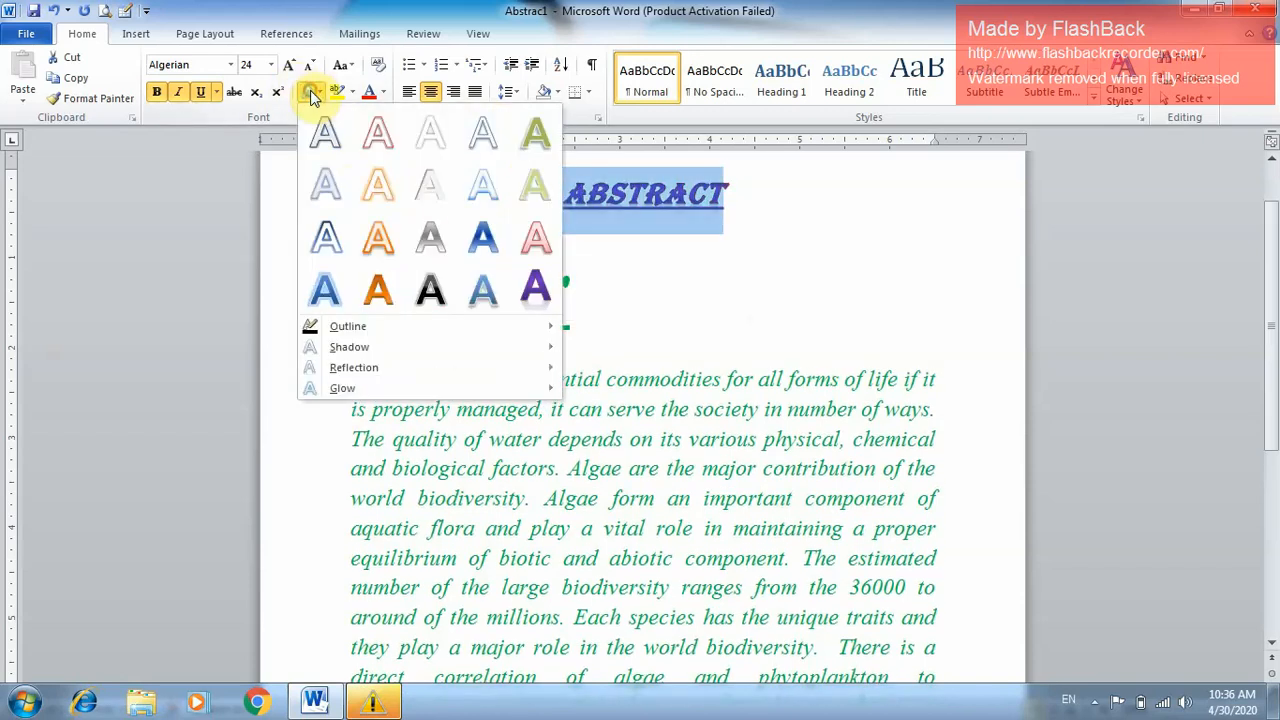
{"action": "mouse_move", "coordinate": [395, 336]}
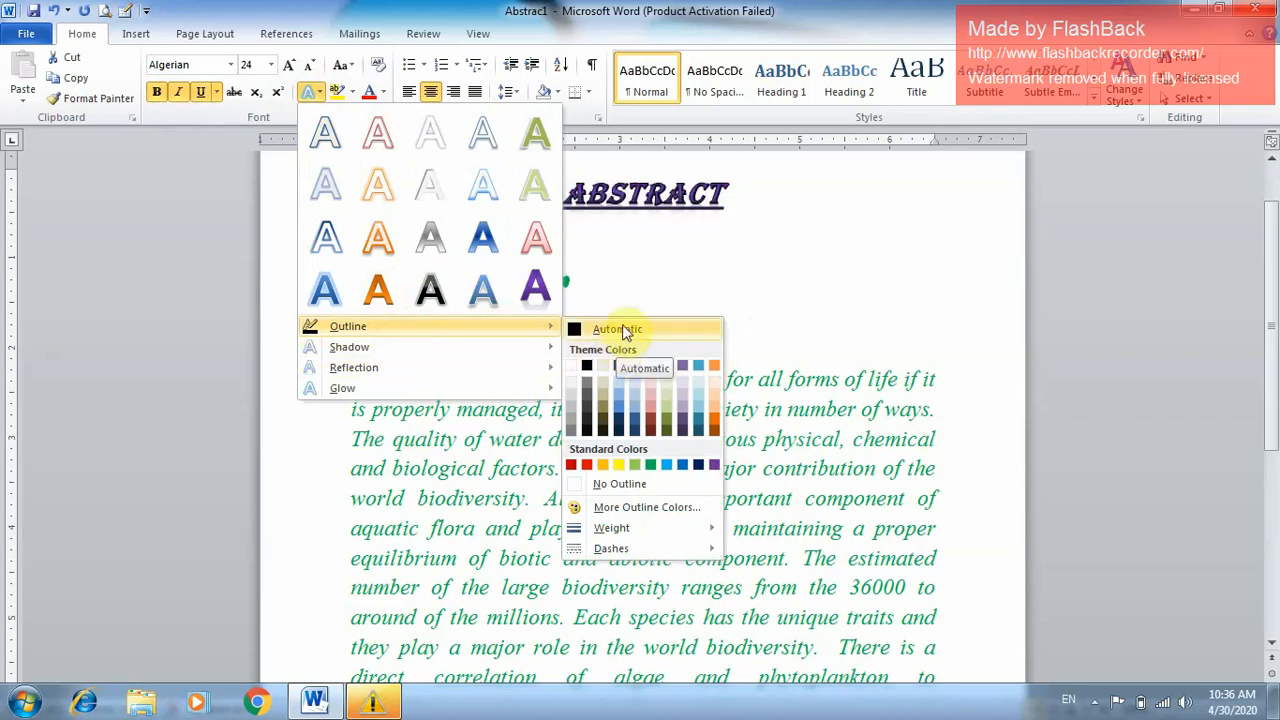
{"action": "left_click", "coordinate": [683, 260]}
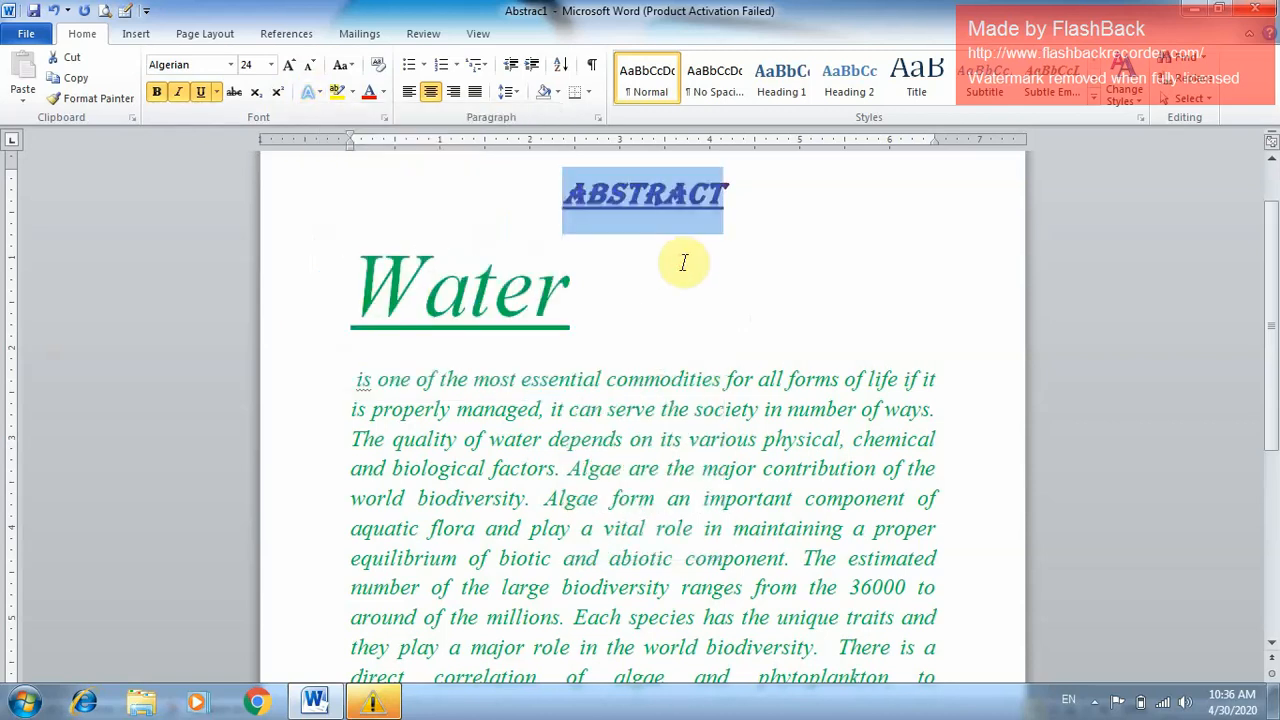
- Enlarge the heading "ABSTRACT" to 90 pt
{"action": "left_click", "coordinate": [290, 65]}
{"action": "left_click", "coordinate": [290, 65]}
{"action": "left_click", "coordinate": [290, 65]}
{"action": "left_click", "coordinate": [290, 65]}
{"action": "left_click", "coordinate": [290, 65]}
{"action": "left_click", "coordinate": [290, 65]}
{"action": "left_click", "coordinate": [296, 65]}
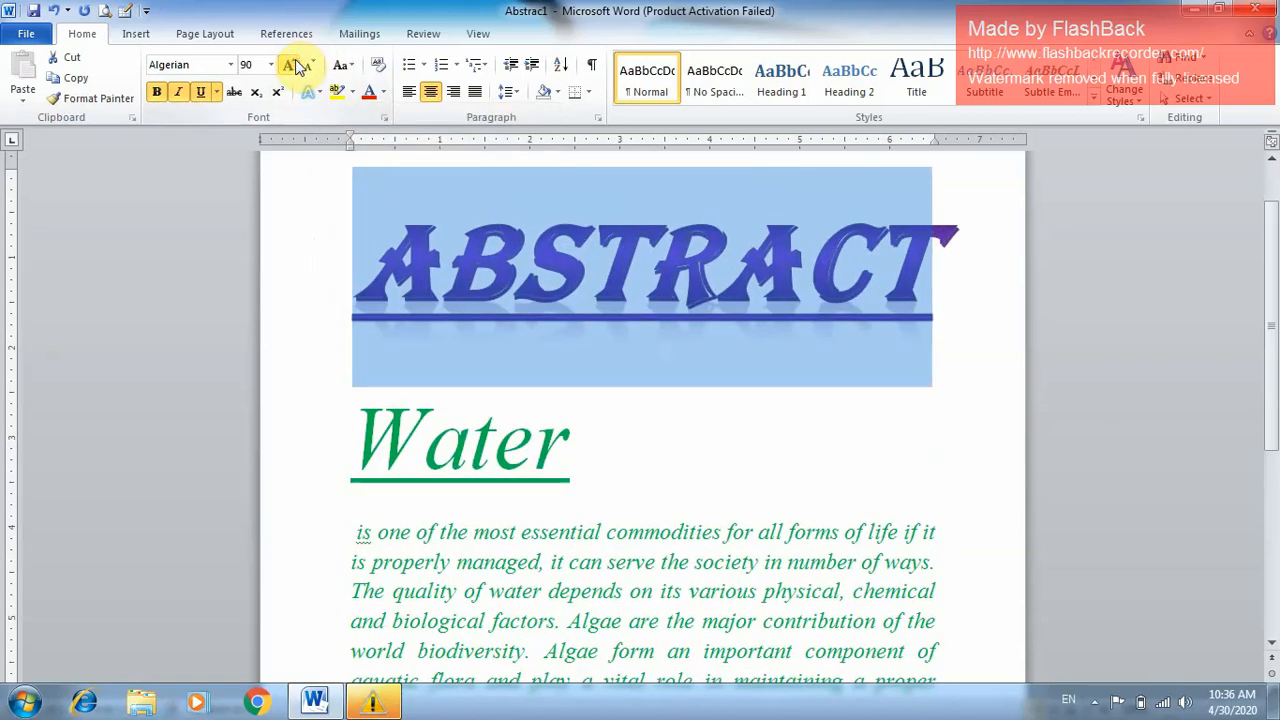
- Give the letters of the heading "ABSTRACT" a standard red outline
{"action": "left_click", "coordinate": [311, 92]}
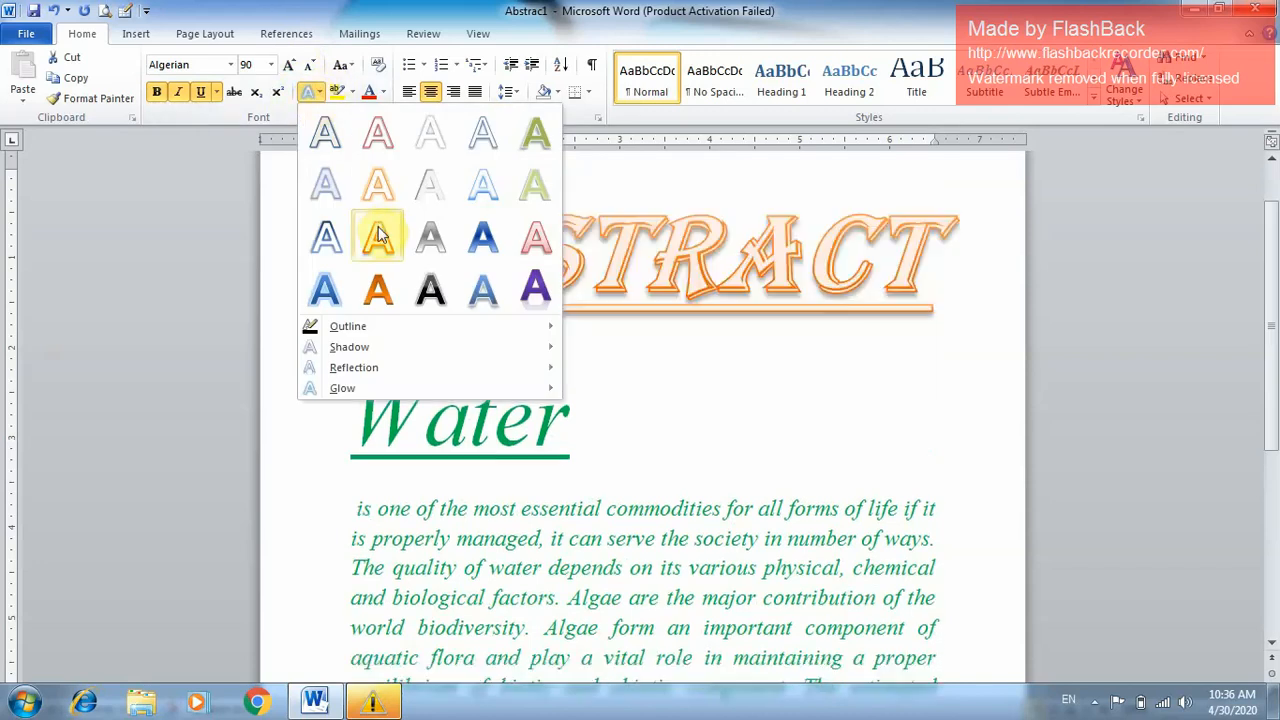
{"action": "mouse_move", "coordinate": [374, 326]}
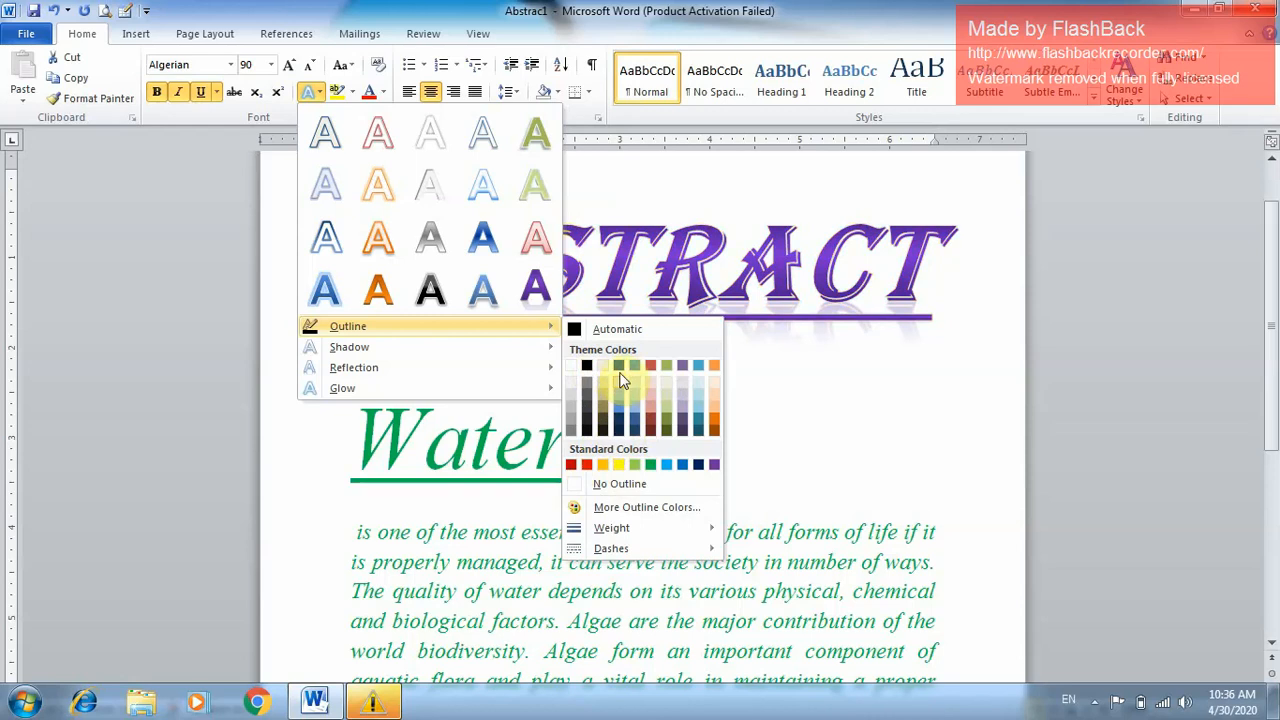
{"action": "left_click", "coordinate": [587, 465]}
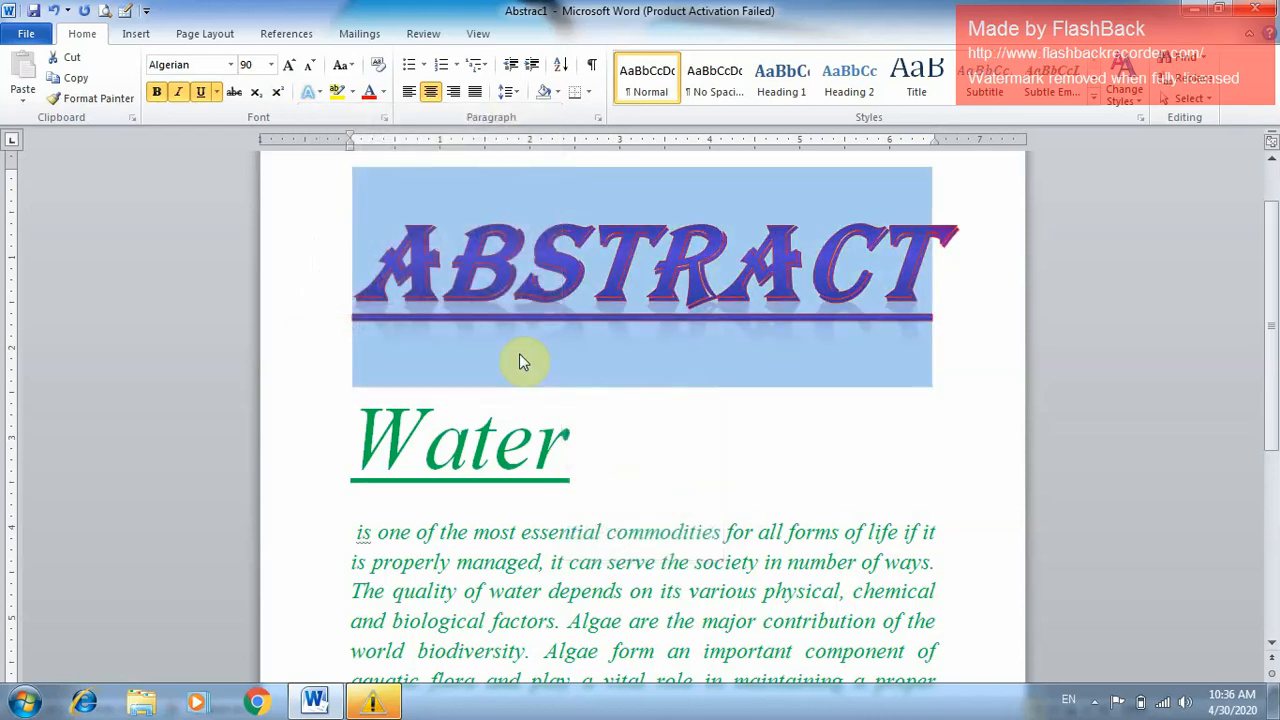
- Preview the shadow, reflection and glow text effects for the heading "ABSTRACT" without applying any
{"action": "left_click", "coordinate": [310, 92]}
{"action": "mouse_move", "coordinate": [350, 348]}
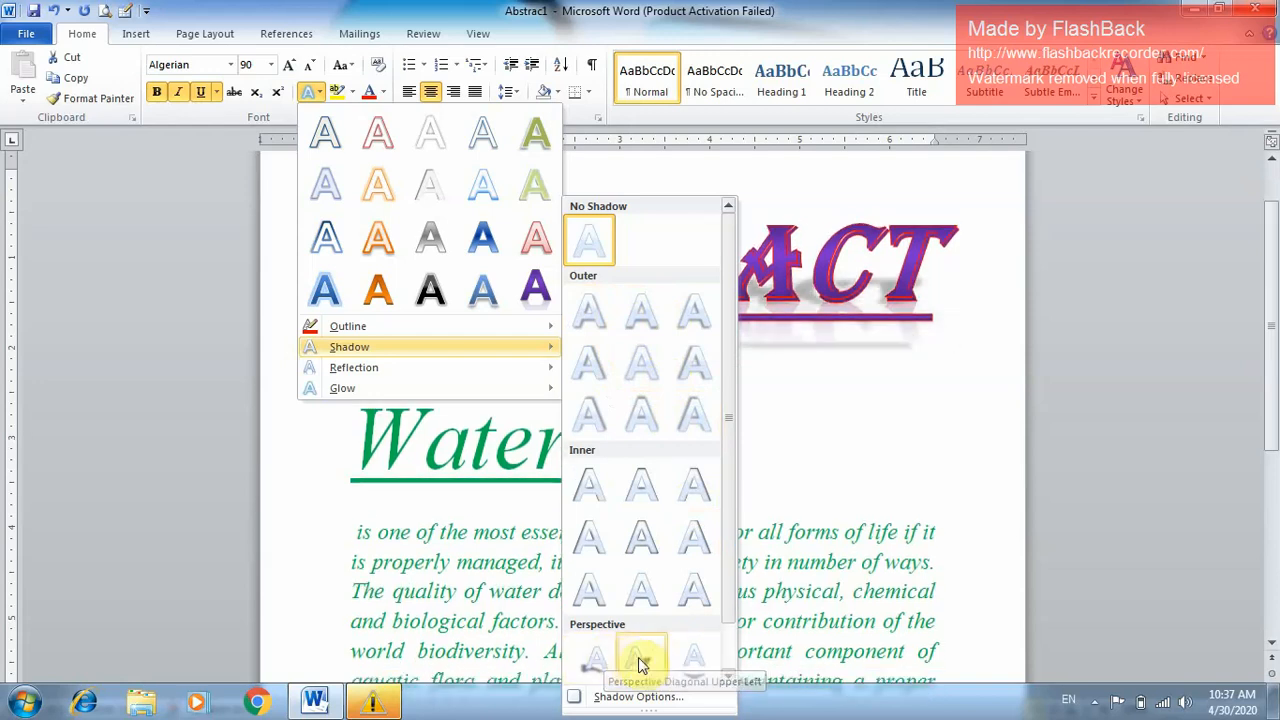
{"action": "left_click", "coordinate": [729, 675]}
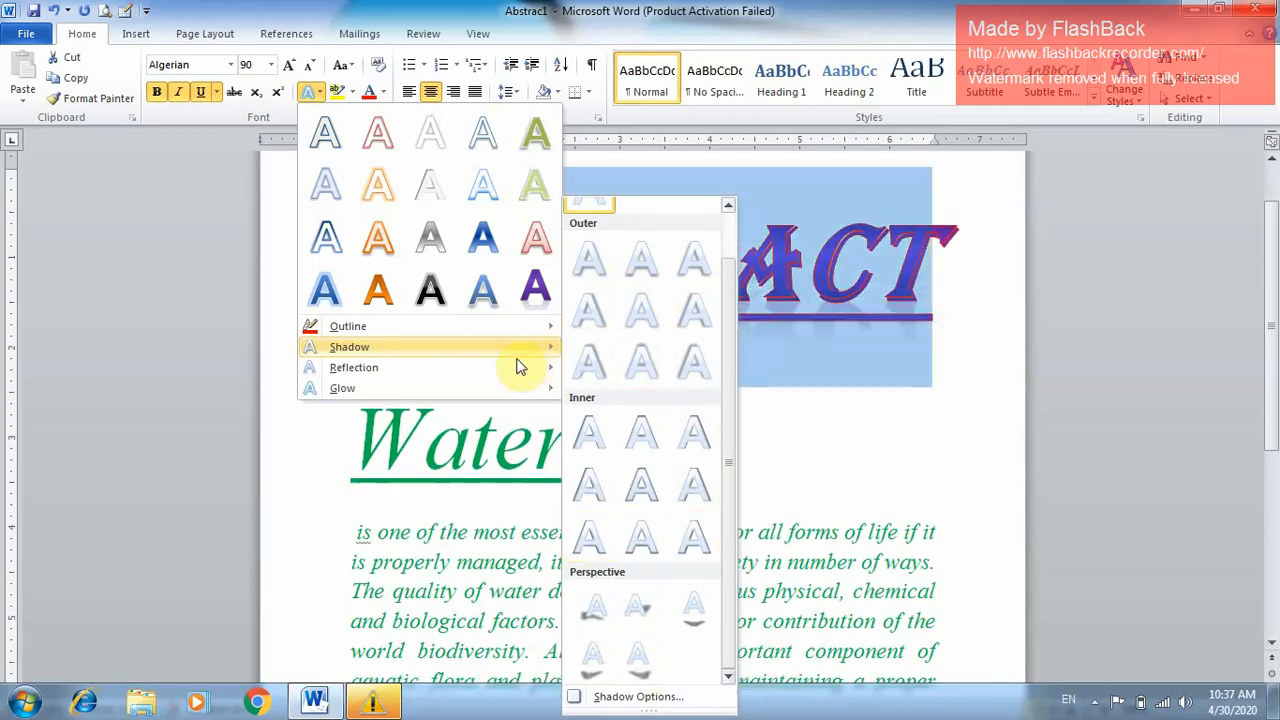
{"action": "mouse_move", "coordinate": [509, 366]}
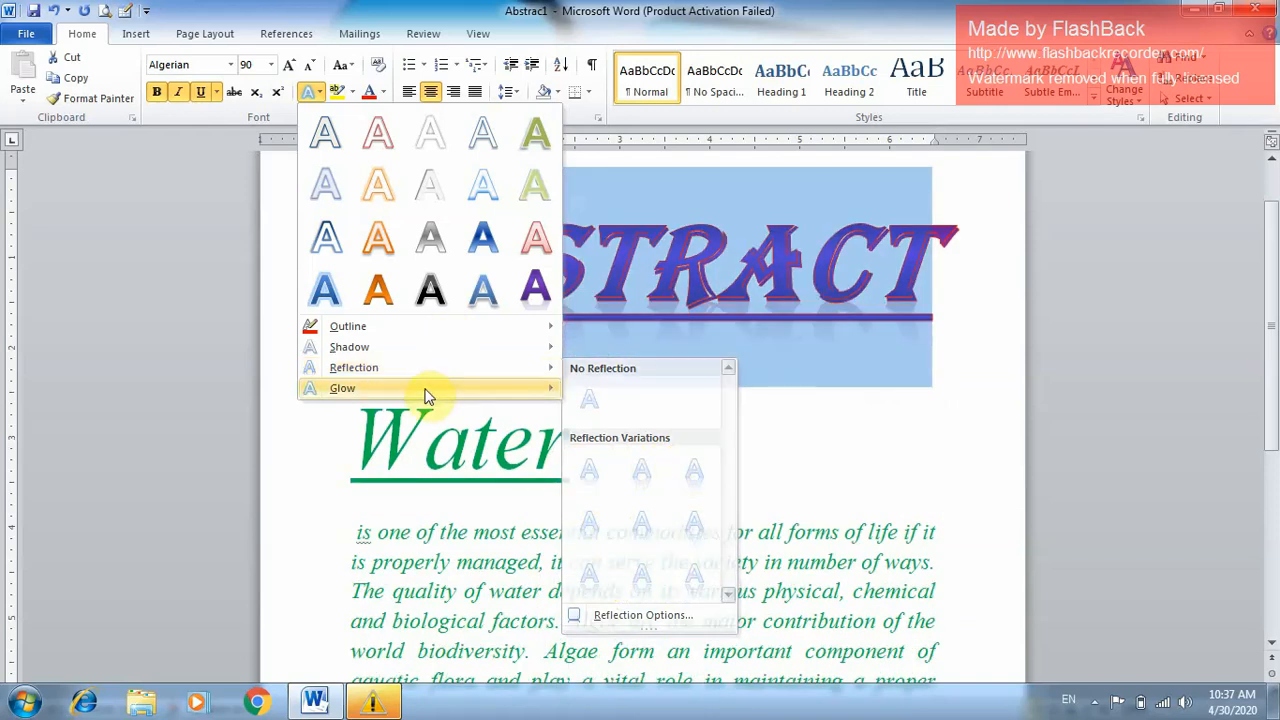
{"action": "mouse_move", "coordinate": [440, 390]}
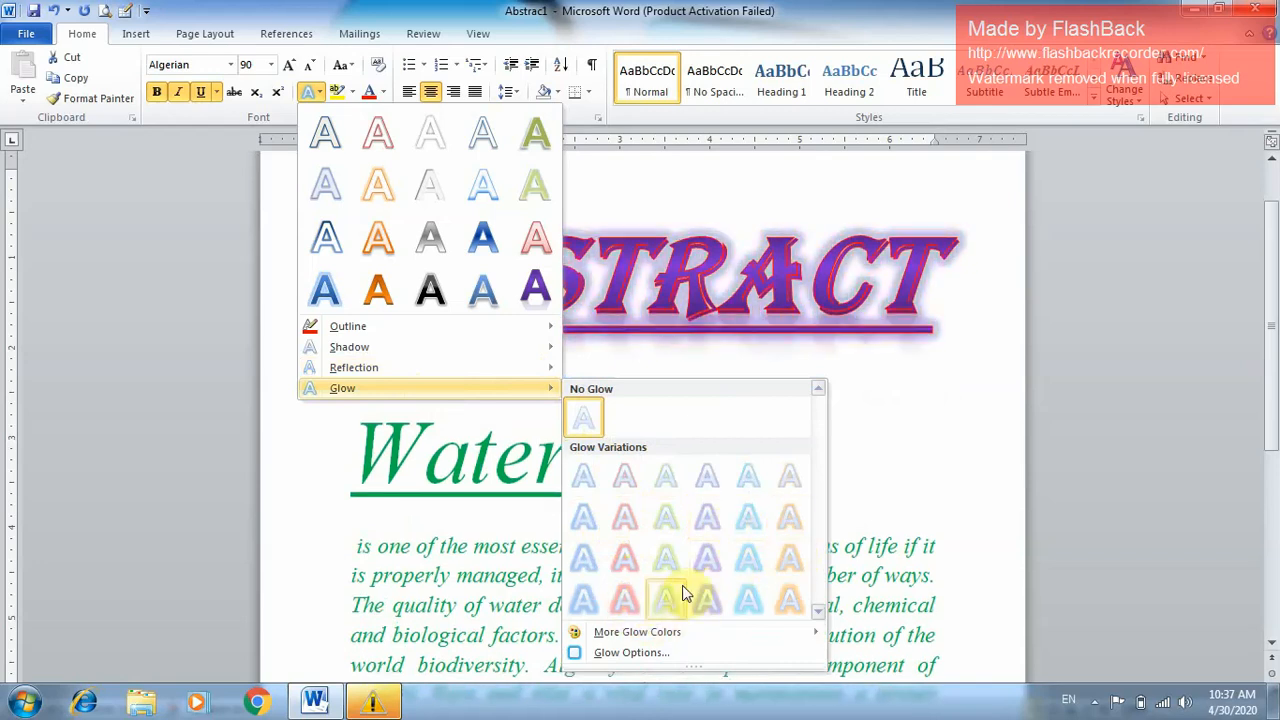
{"action": "left_click", "coordinate": [310, 93]}
{"action": "left_click", "coordinate": [310, 93]}
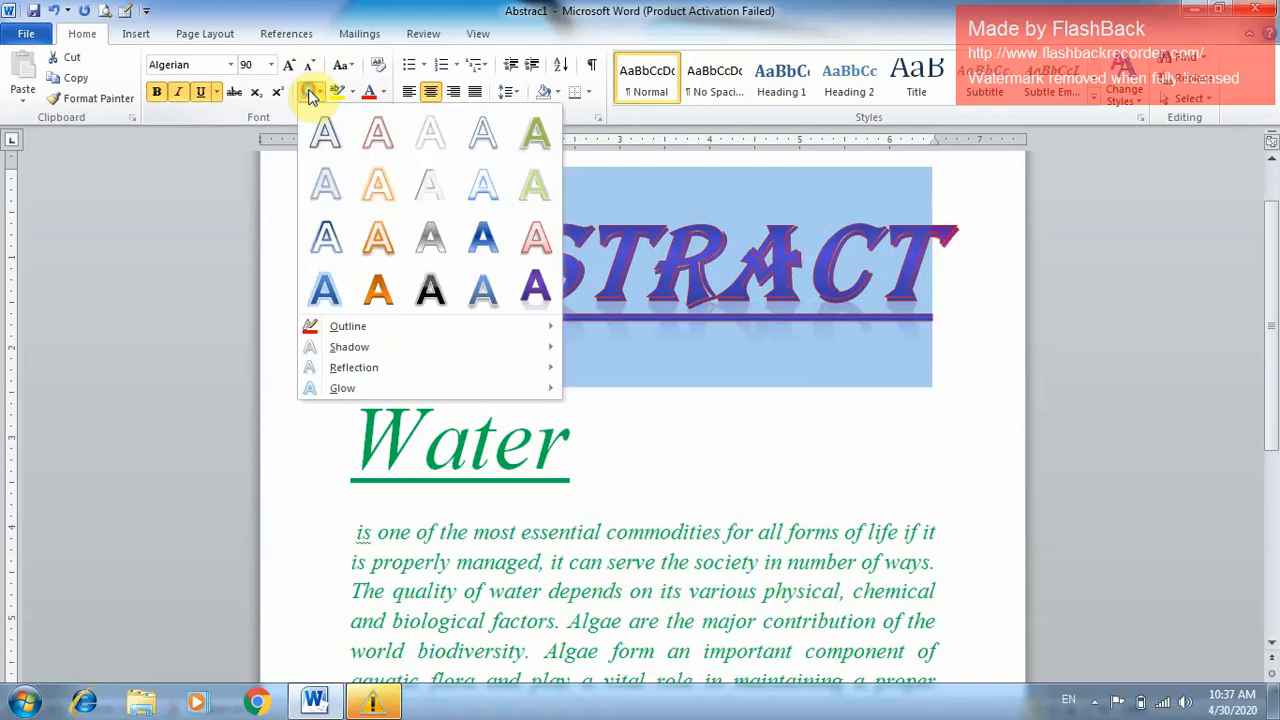
{"action": "left_click", "coordinate": [310, 93]}
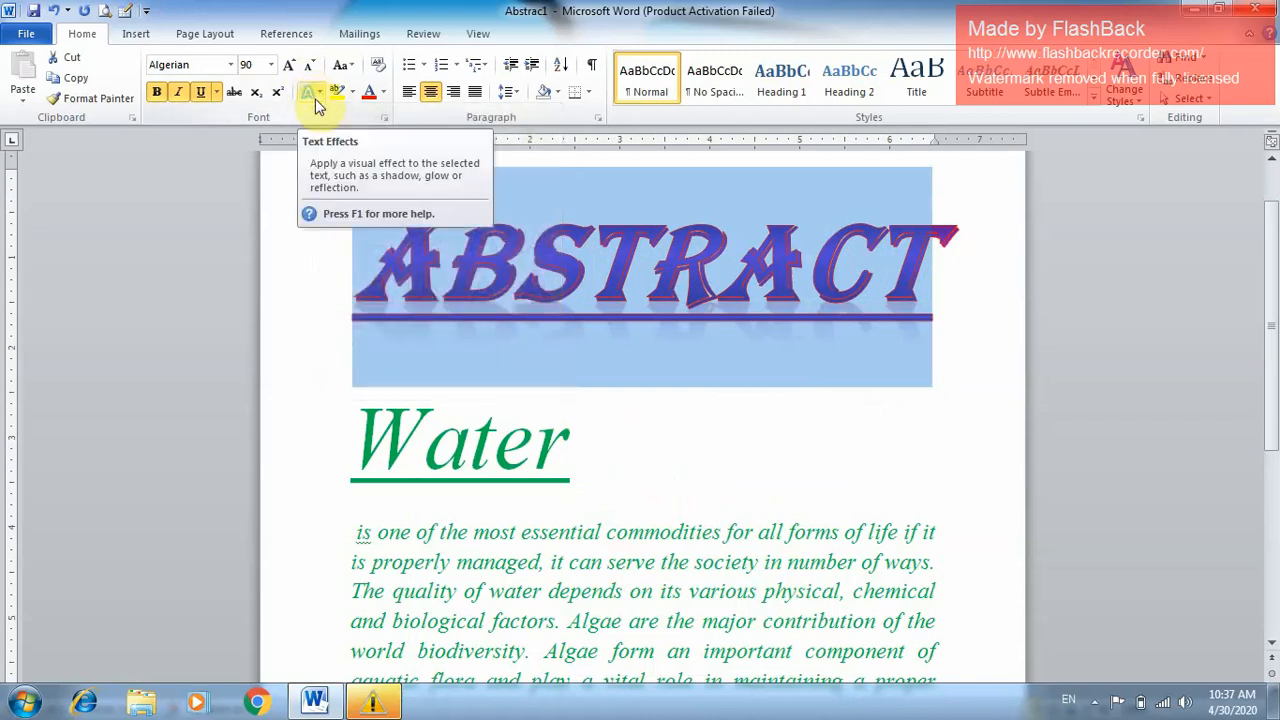
{"action": "left_click", "coordinate": [312, 95]}
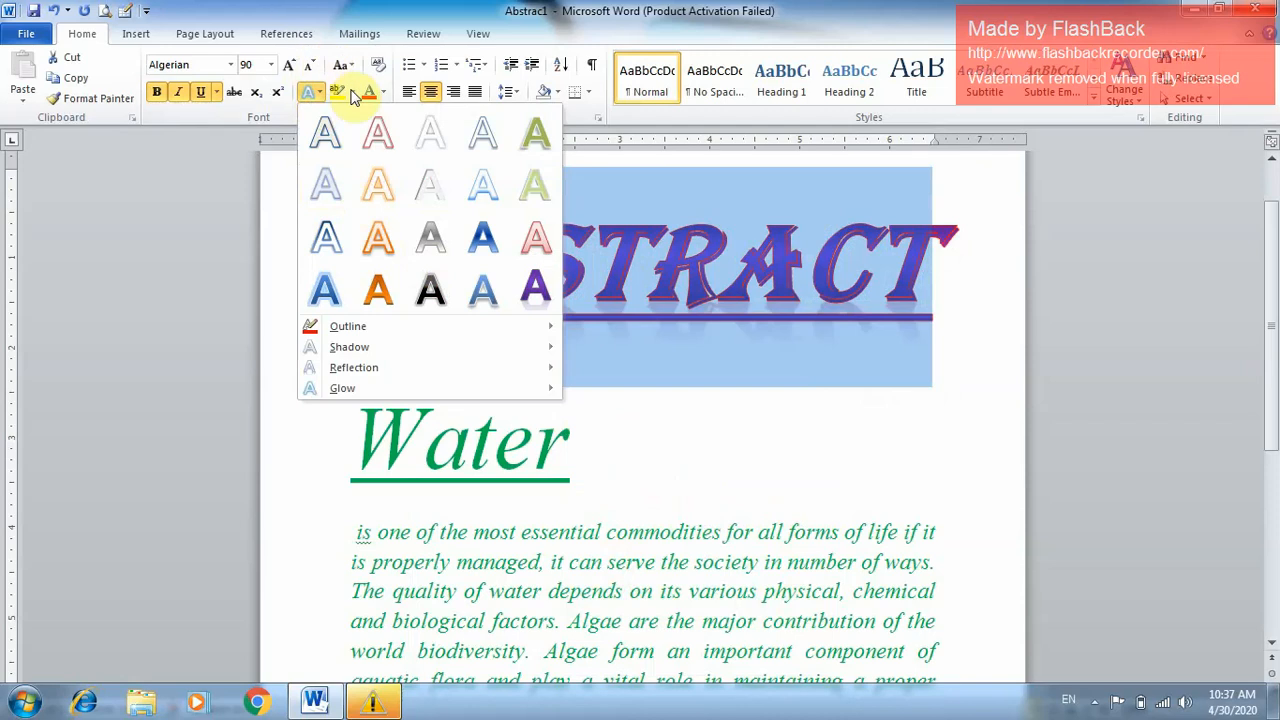
- Highlight the word "biodiversity" in the phrase "large biodiversity" in yellow
{"action": "left_click", "coordinate": [351, 93]}
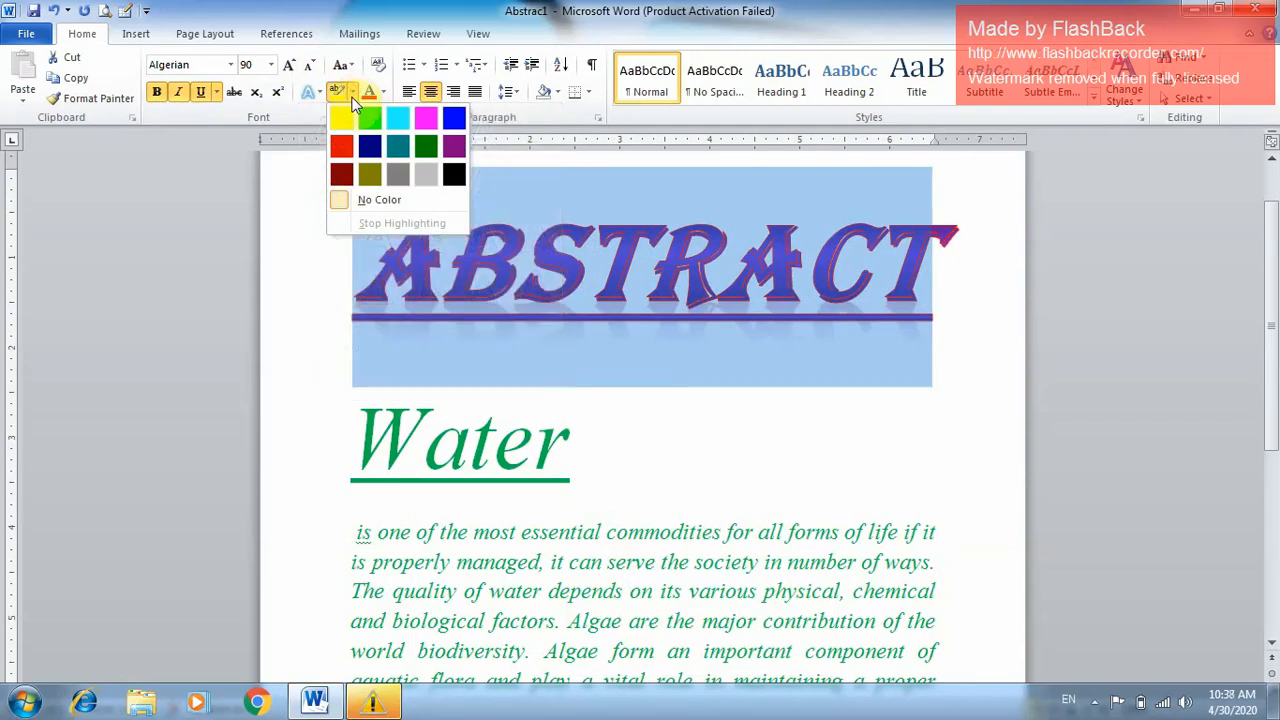
{"action": "left_click", "coordinate": [313, 218]}
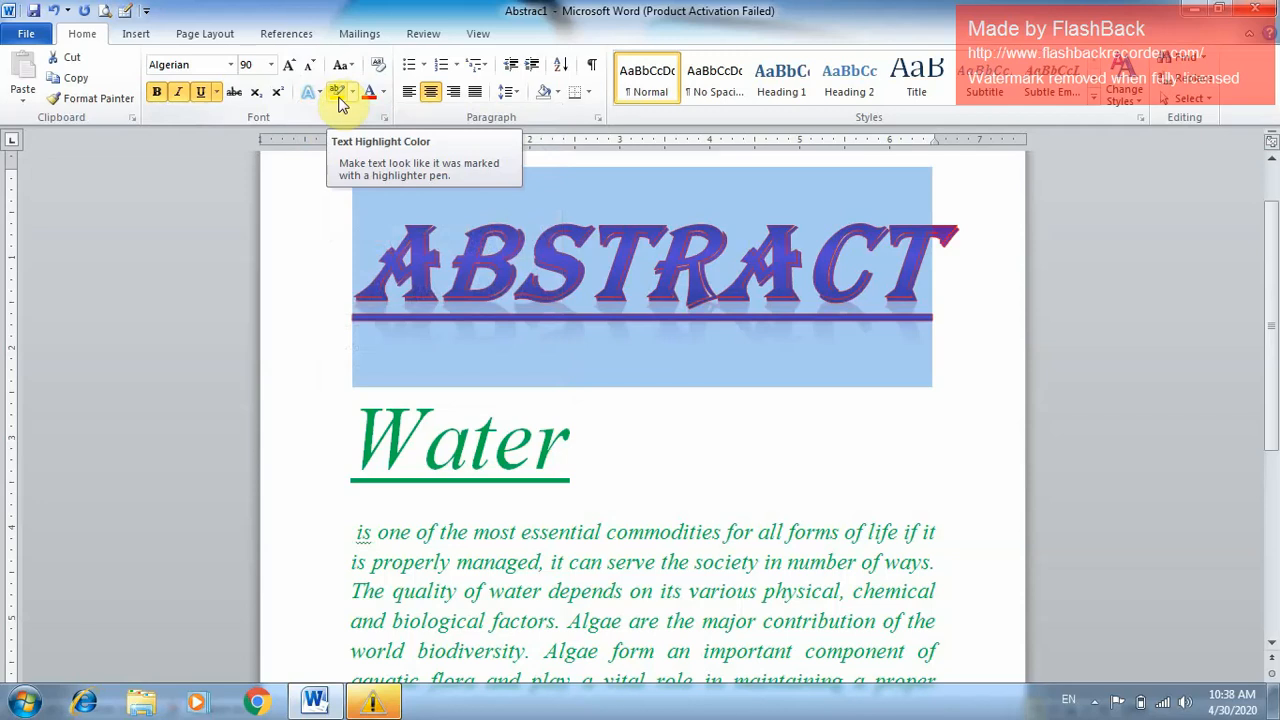
{"action": "left_click", "coordinate": [331, 457]}
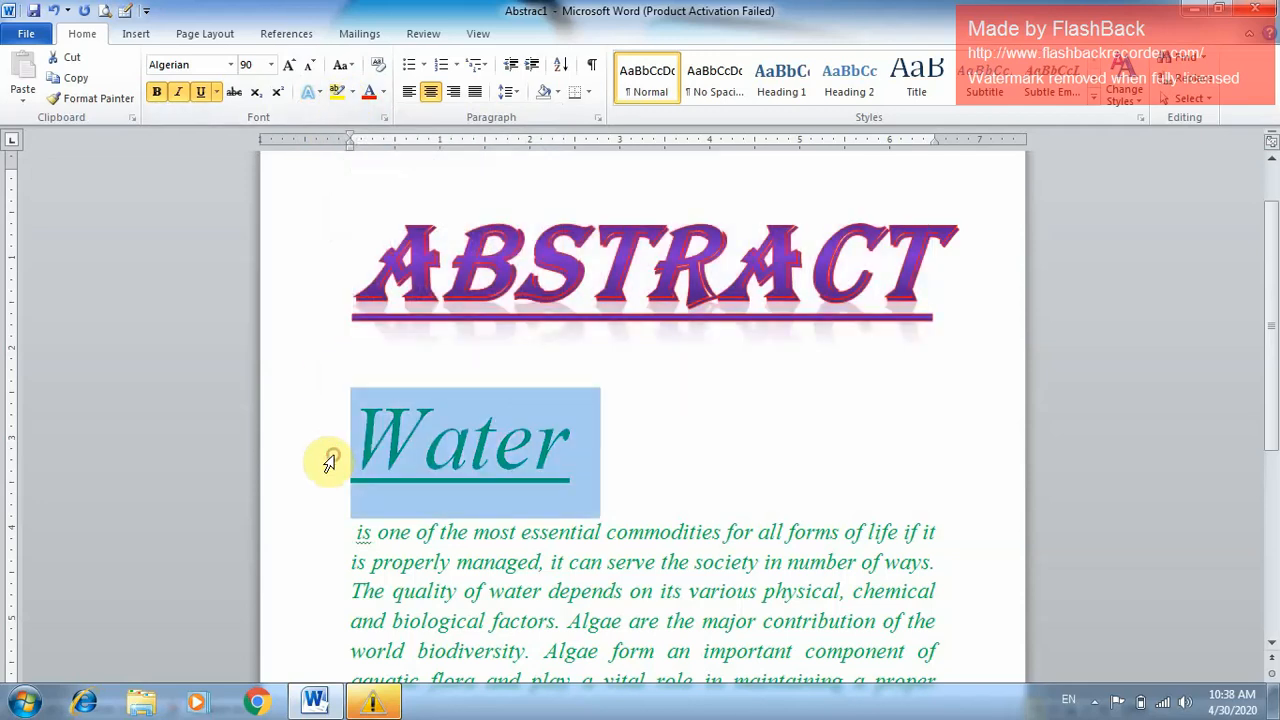
{"action": "left_click", "coordinate": [352, 92]}
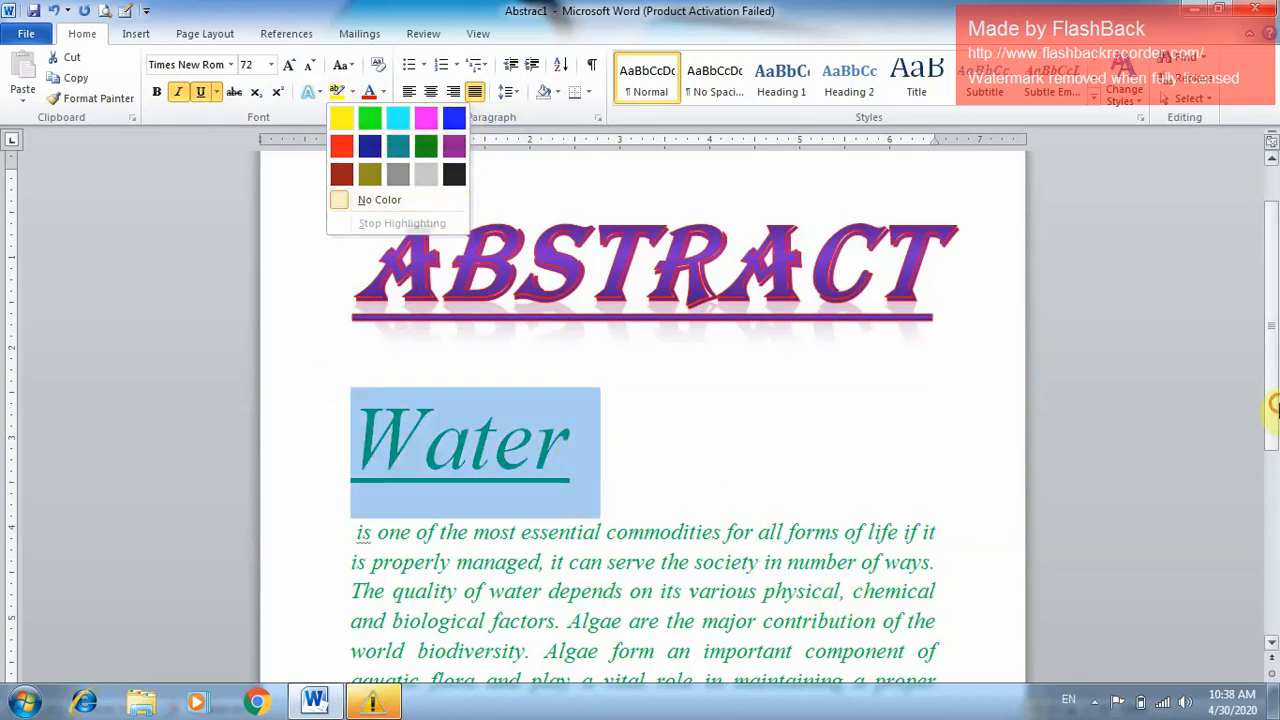
{"action": "scroll", "coordinate": [1272, 420], "scroll_direction": "down", "scroll_amount": 5}
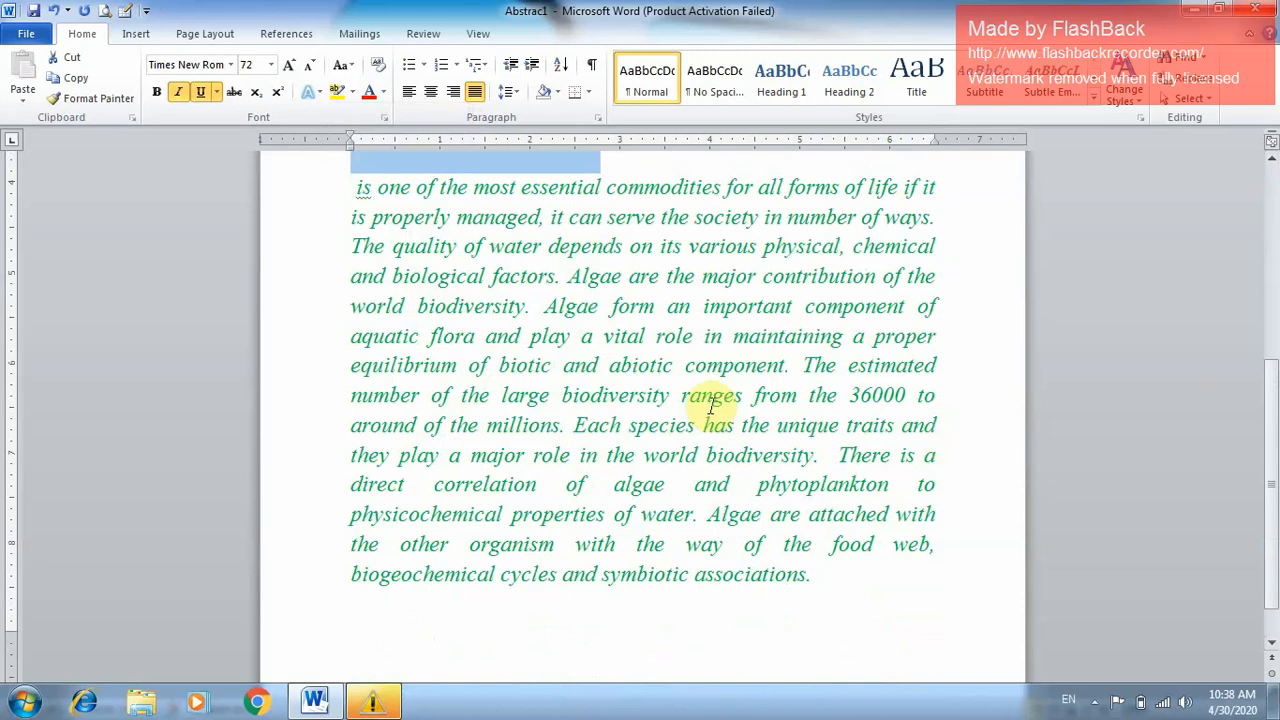
{"action": "left_click_drag", "start_coordinate": [565, 398], "coordinate": [666, 397]}
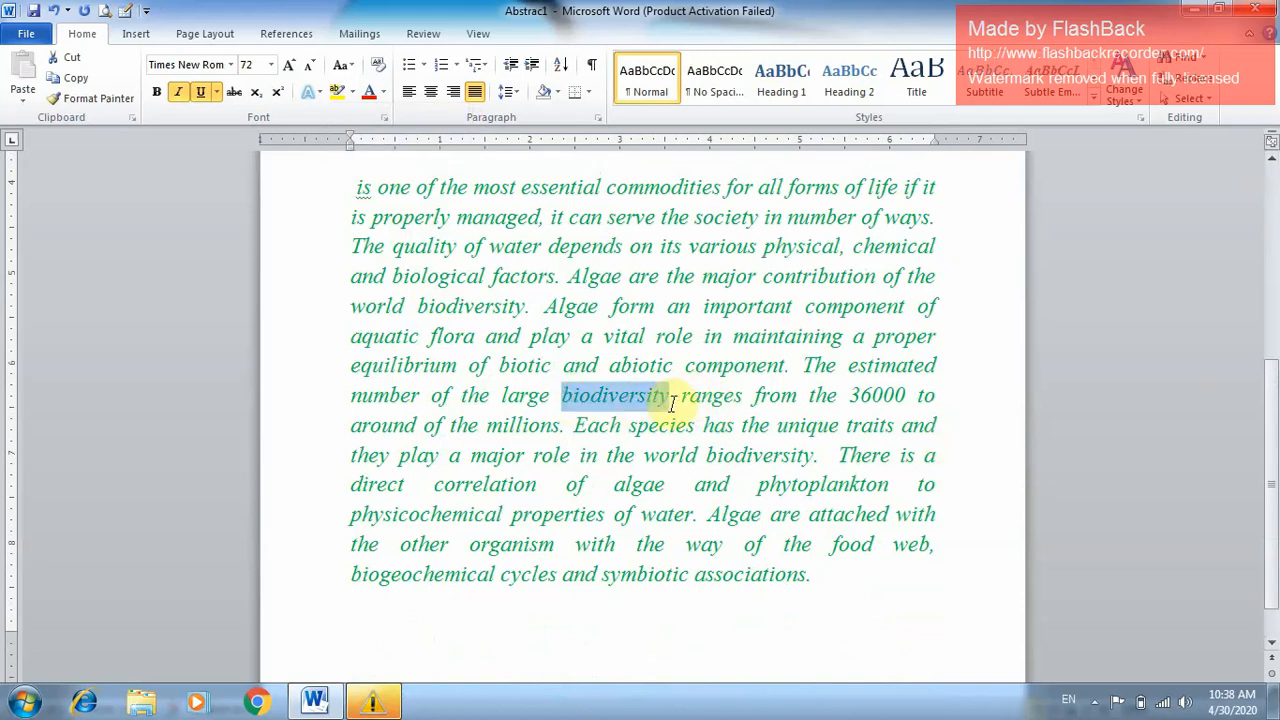
{"action": "left_click", "coordinate": [333, 93]}
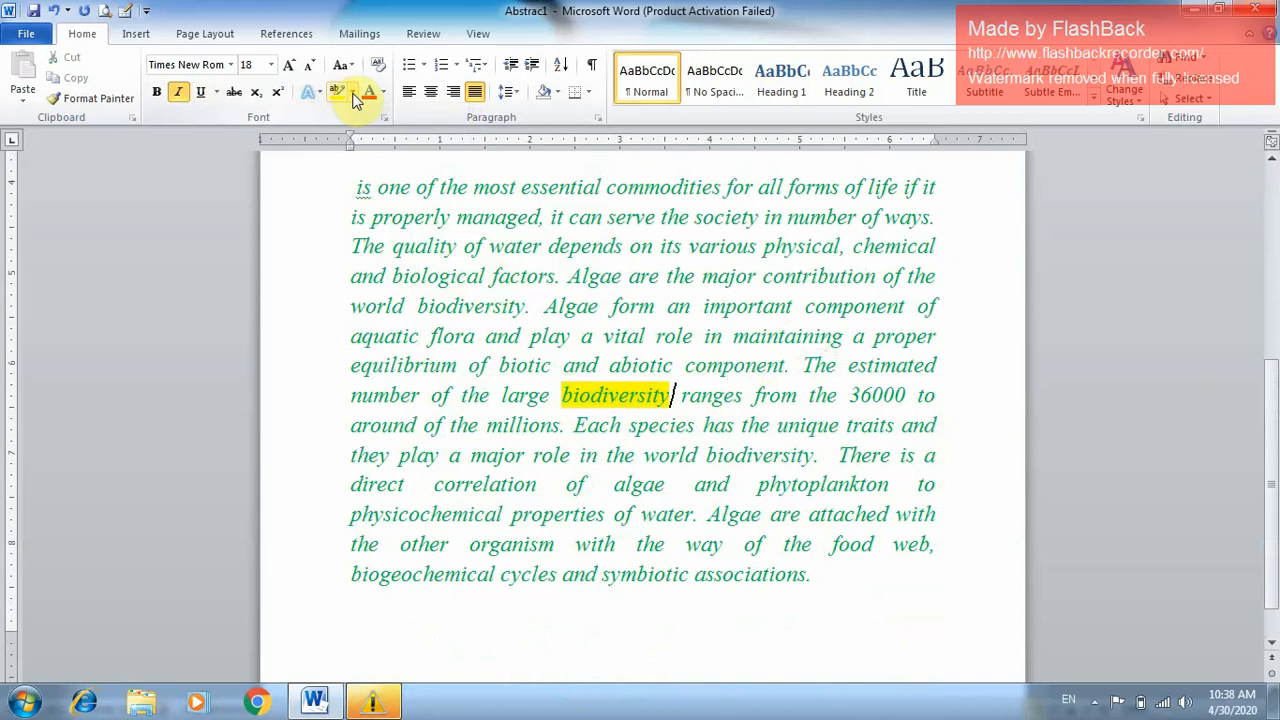
{"action": "left_click", "coordinate": [353, 92]}
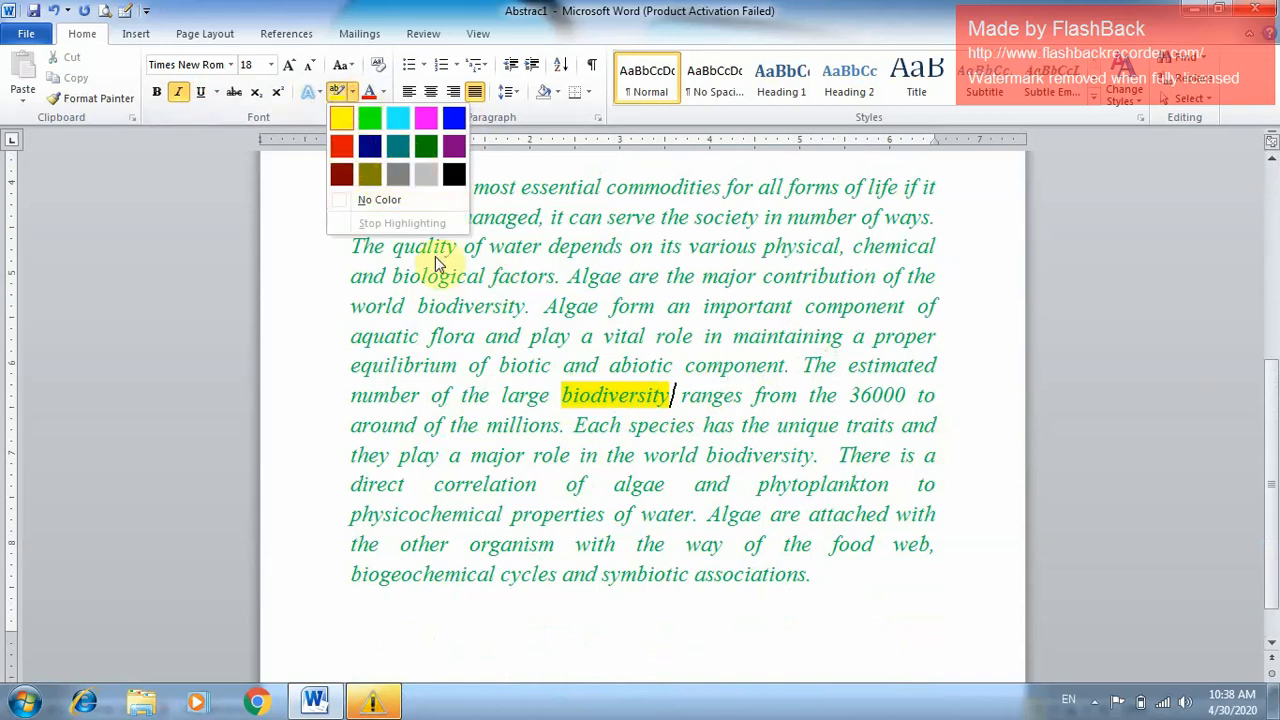
{"action": "left_click", "coordinate": [571, 240]}
{"action": "left_click_drag", "start_coordinate": [548, 246], "coordinate": [665, 463]}
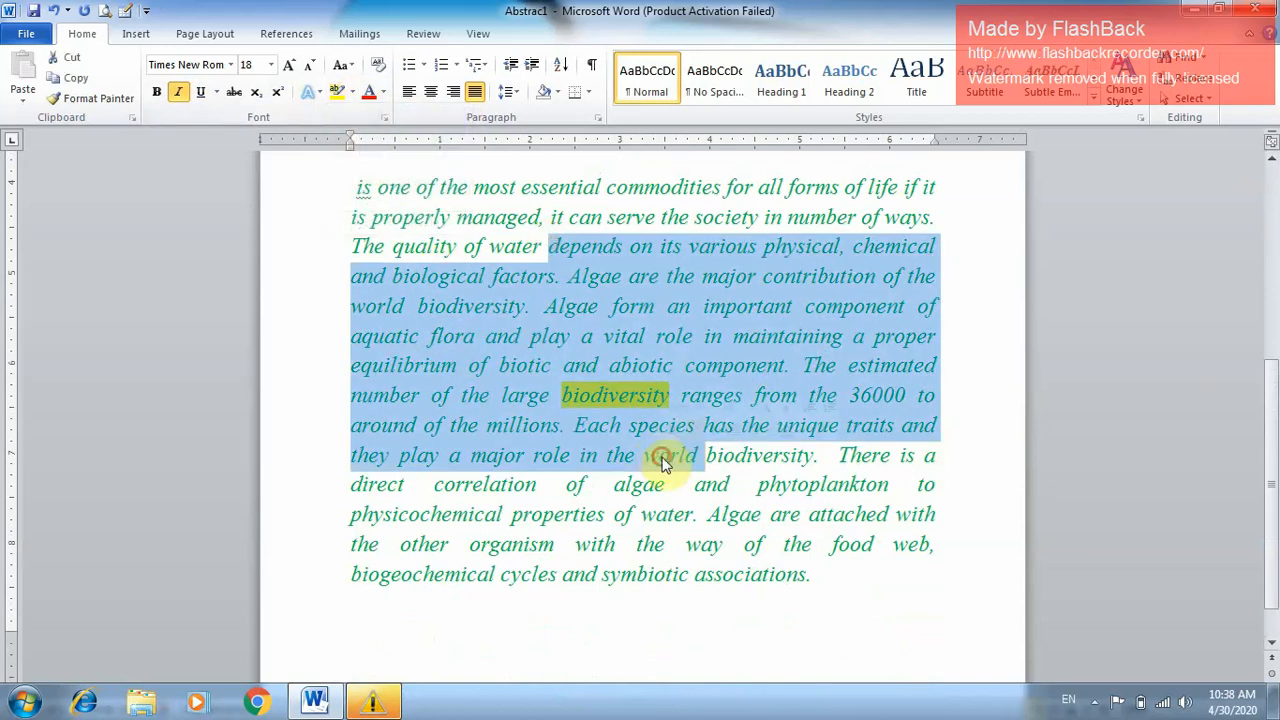
{"action": "left_click", "coordinate": [684, 526]}
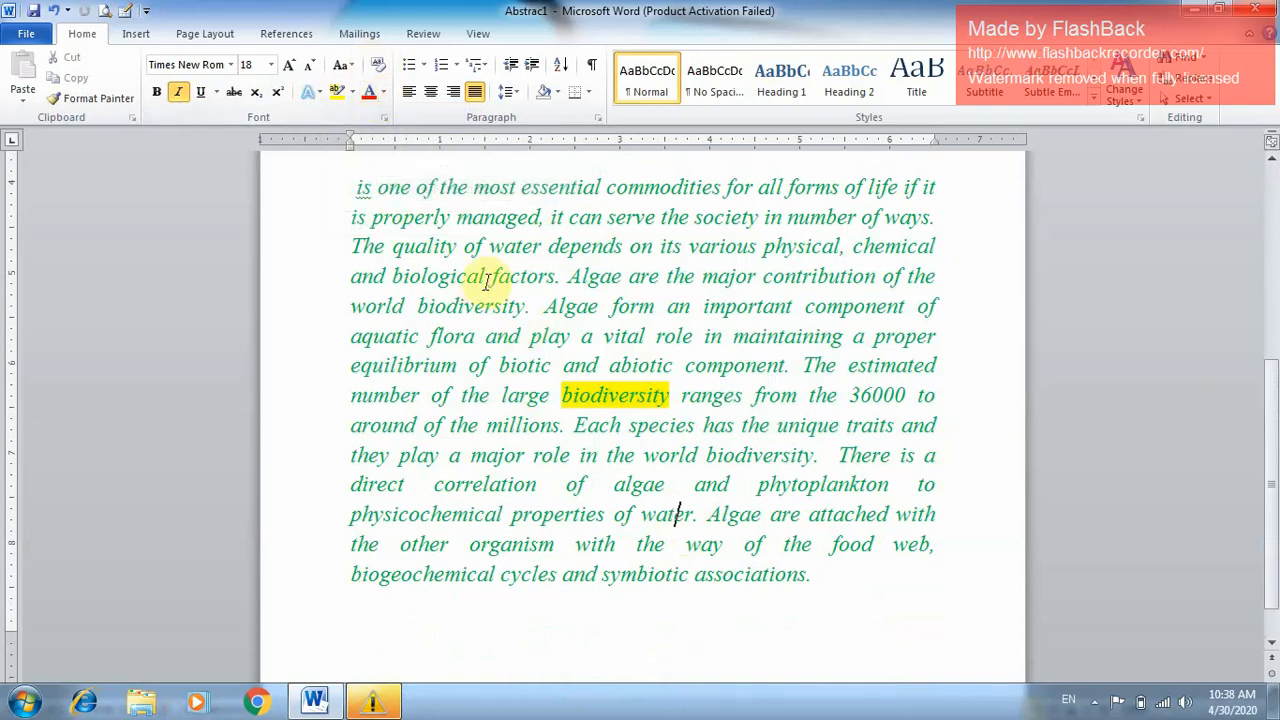
{"action": "left_click_drag", "start_coordinate": [548, 390], "coordinate": [671, 428]}
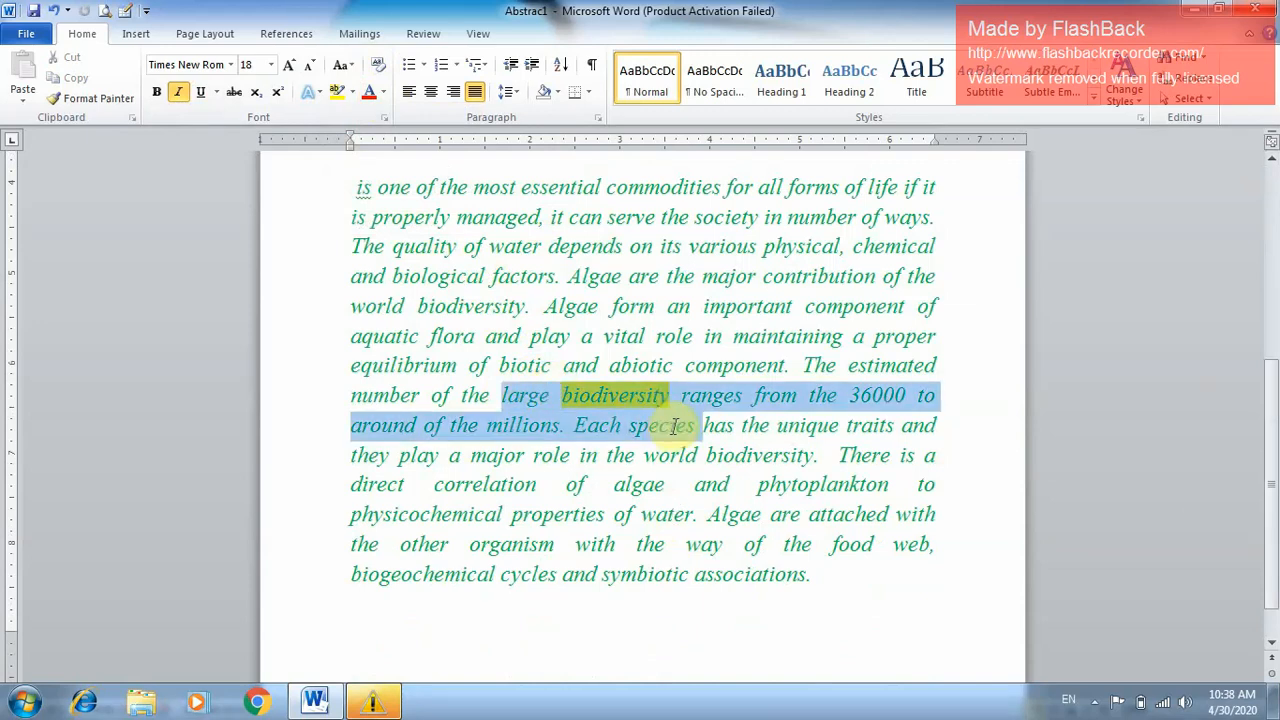
{"action": "left_click", "coordinate": [677, 425]}
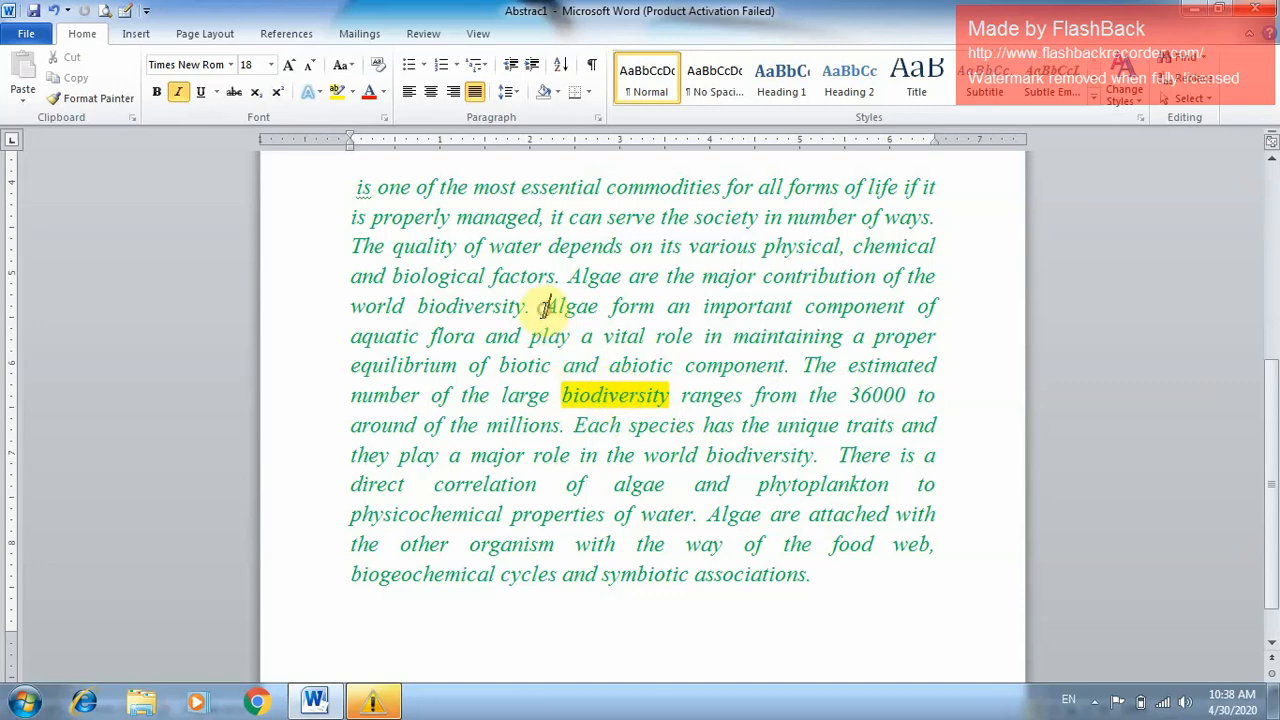
- Color the word "Algae" at the start of the sentence "Algae form an important component" in standard dark red
{"action": "left_click_drag", "start_coordinate": [543, 308], "coordinate": [586, 309]}
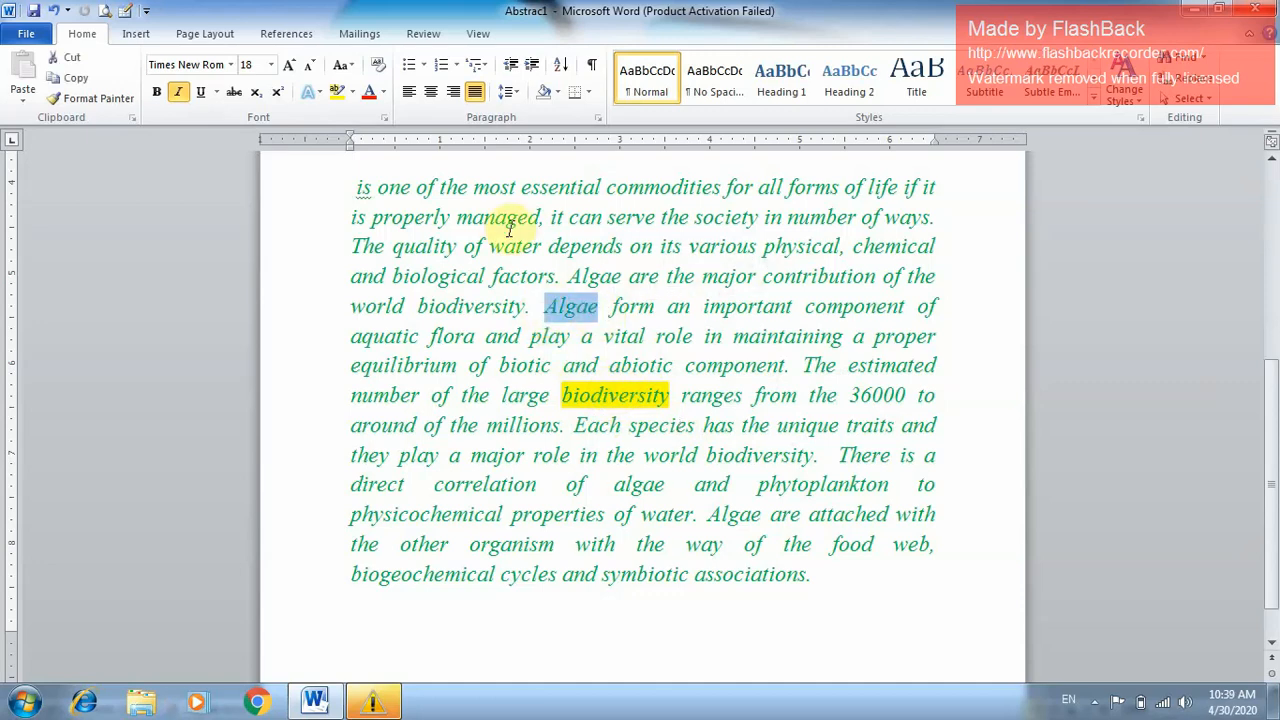
{"action": "left_click", "coordinate": [382, 96]}
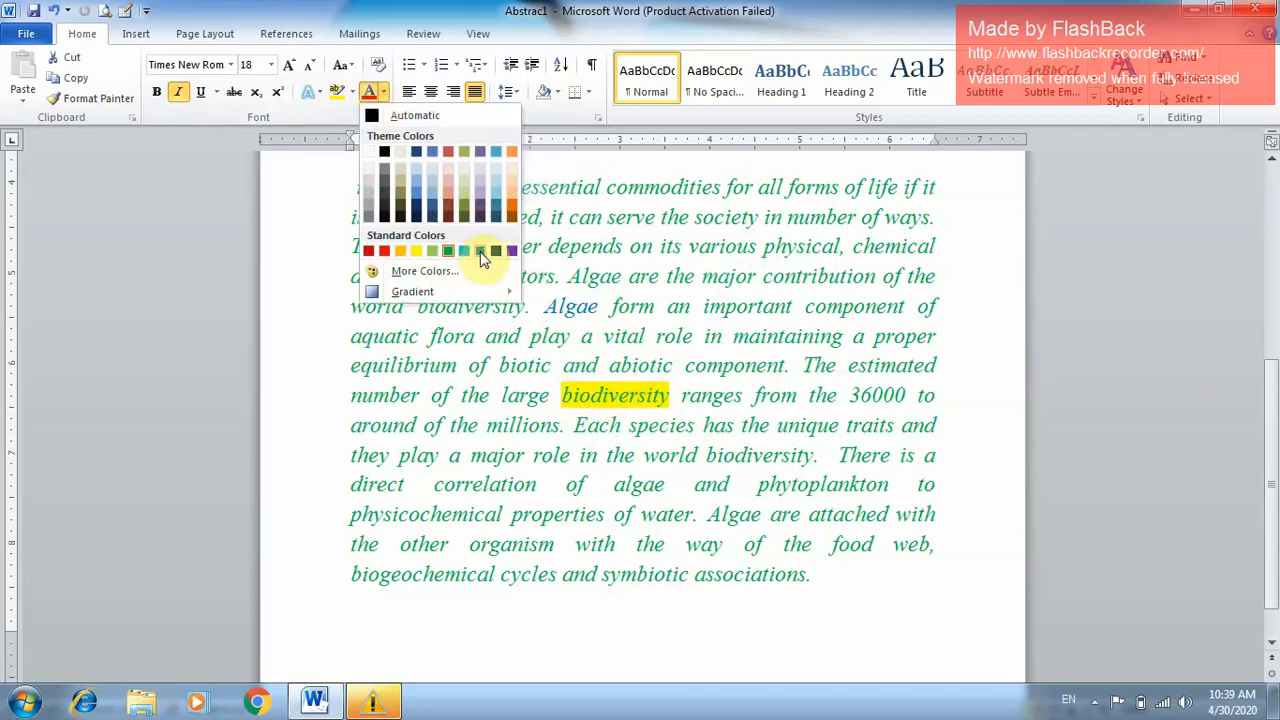
{"action": "left_click", "coordinate": [369, 251]}
{"action": "left_click", "coordinate": [481, 277]}
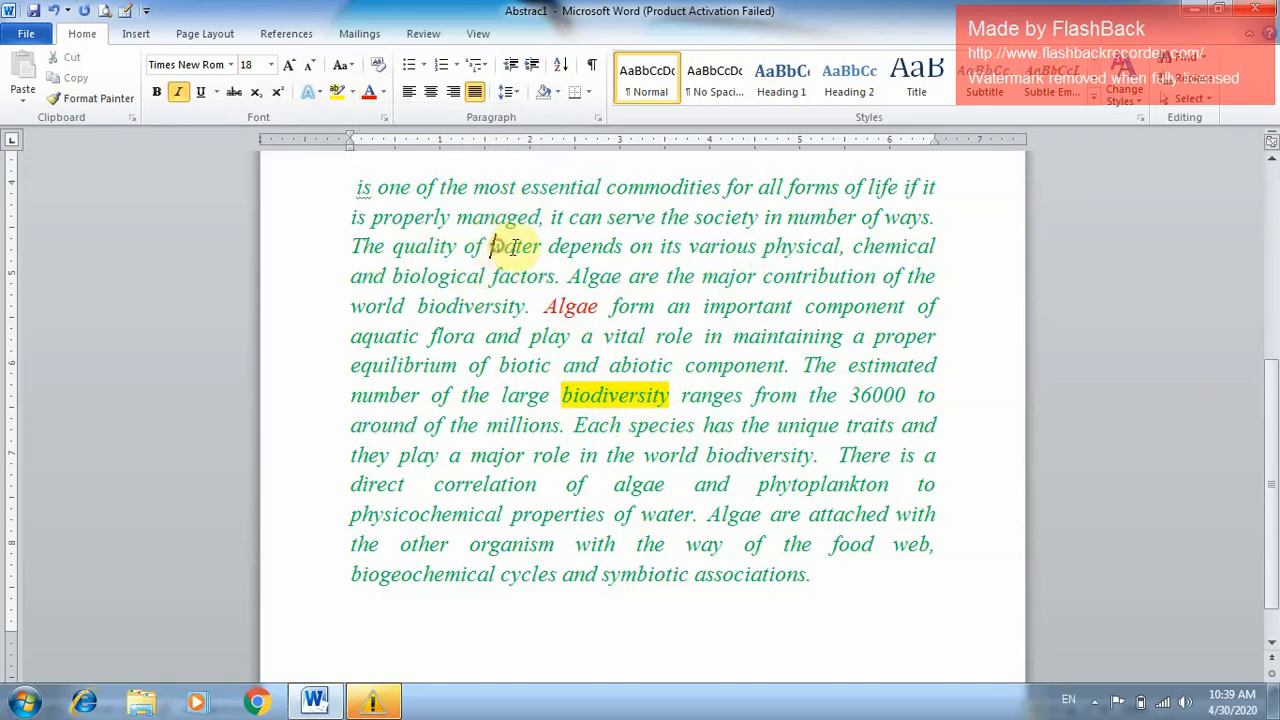
{"action": "left_click_drag", "start_coordinate": [492, 247], "coordinate": [686, 337]}
{"action": "left_click", "coordinate": [680, 340]}
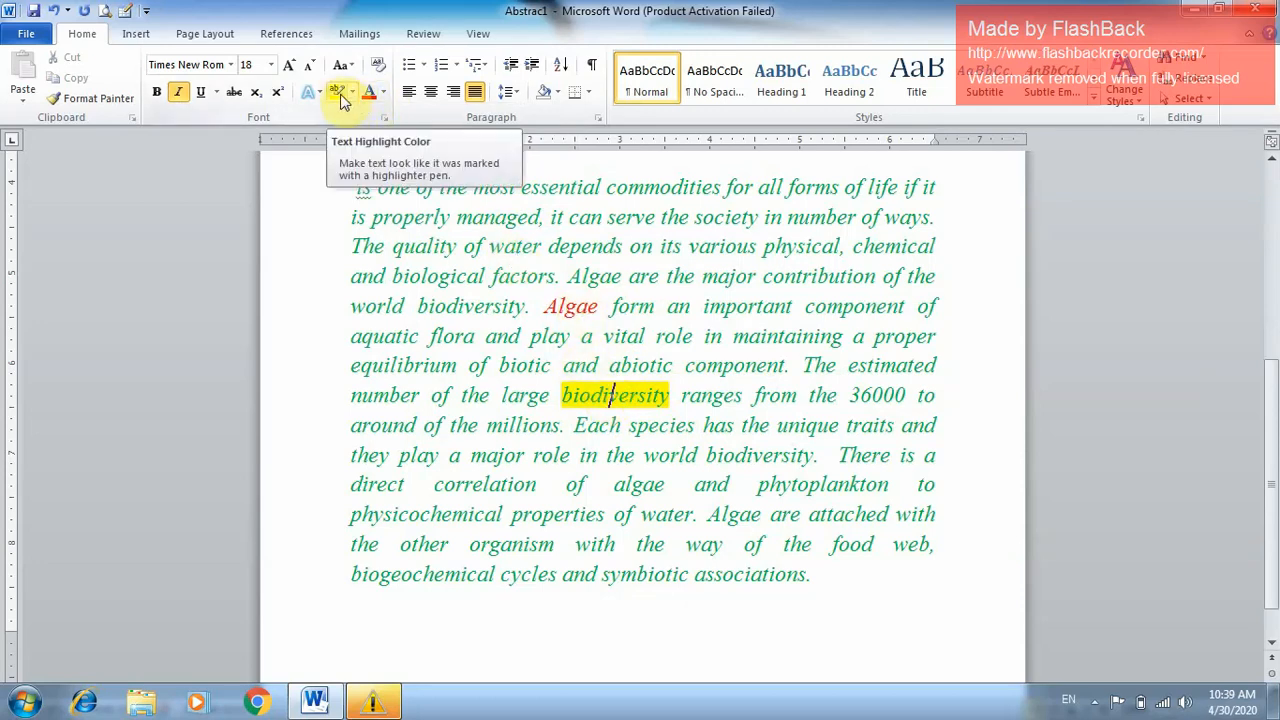
{"action": "left_click", "coordinate": [566, 308]}
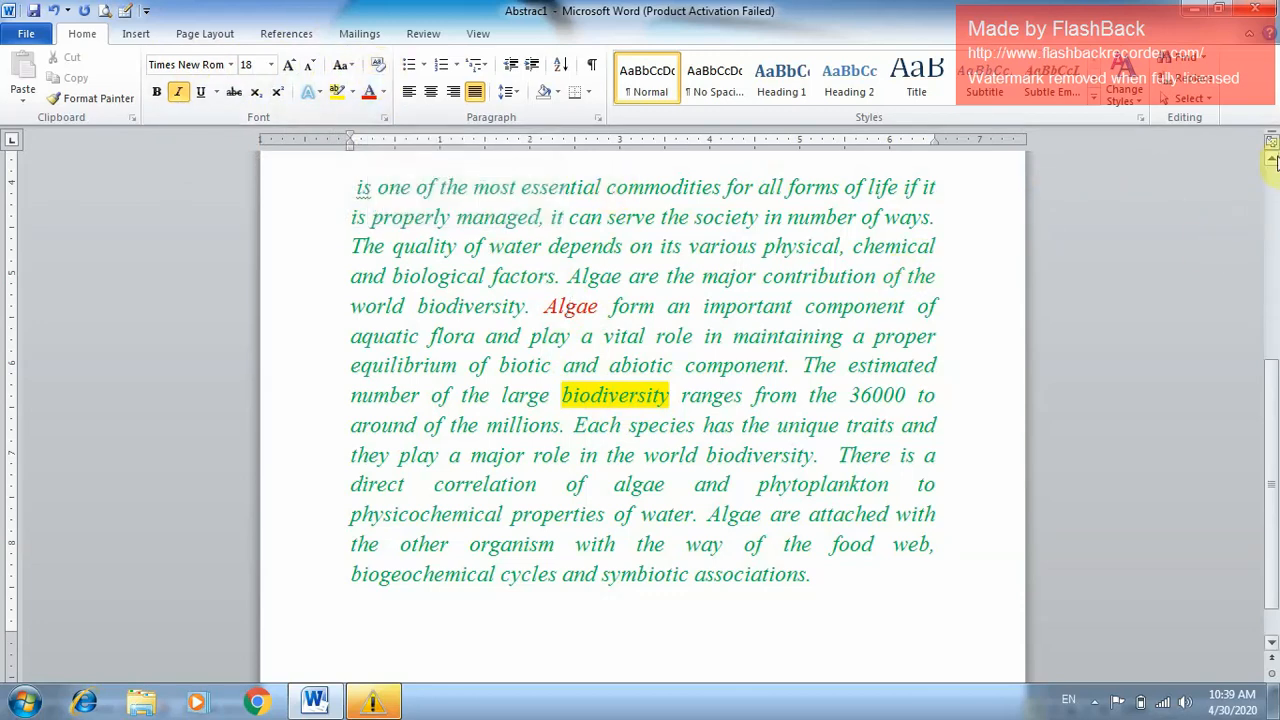
- Clear all formatting from the line "Water" and the whole body paragraph below it
{"action": "scroll", "coordinate": [1274, 160], "scroll_direction": "up", "scroll_amount": 2}
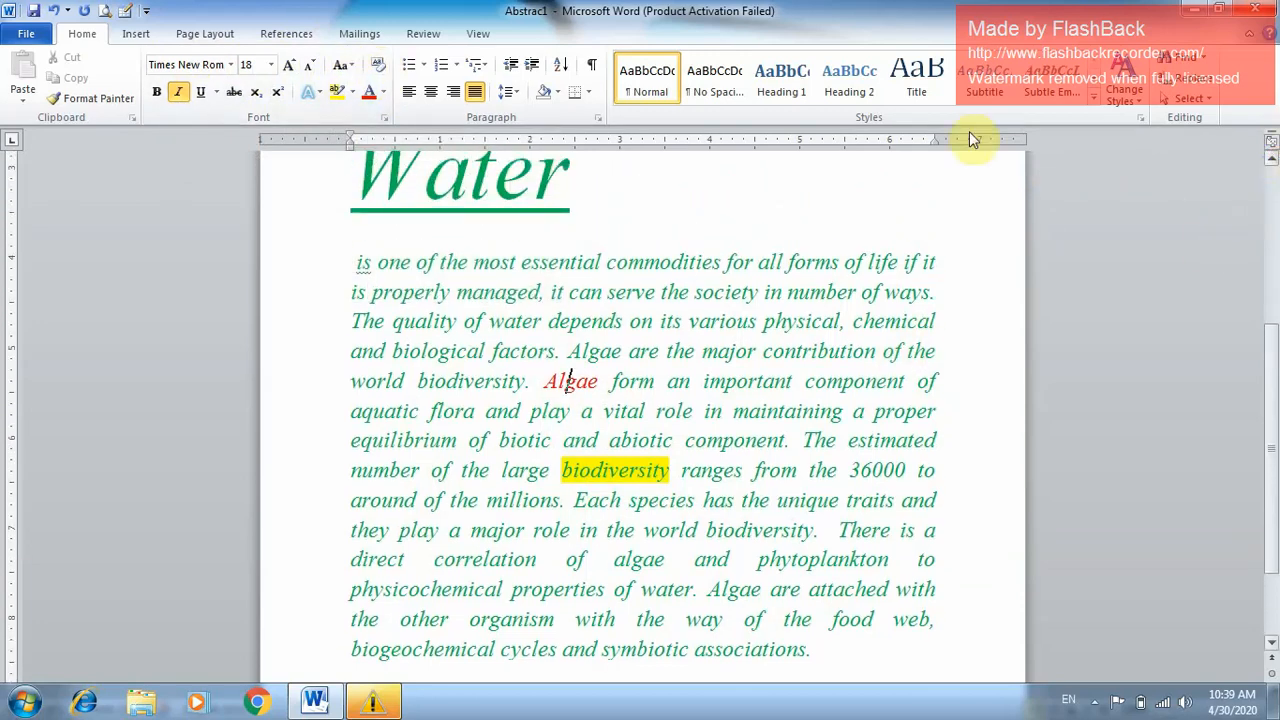
{"action": "left_click_drag", "start_coordinate": [333, 180], "coordinate": [400, 675]}
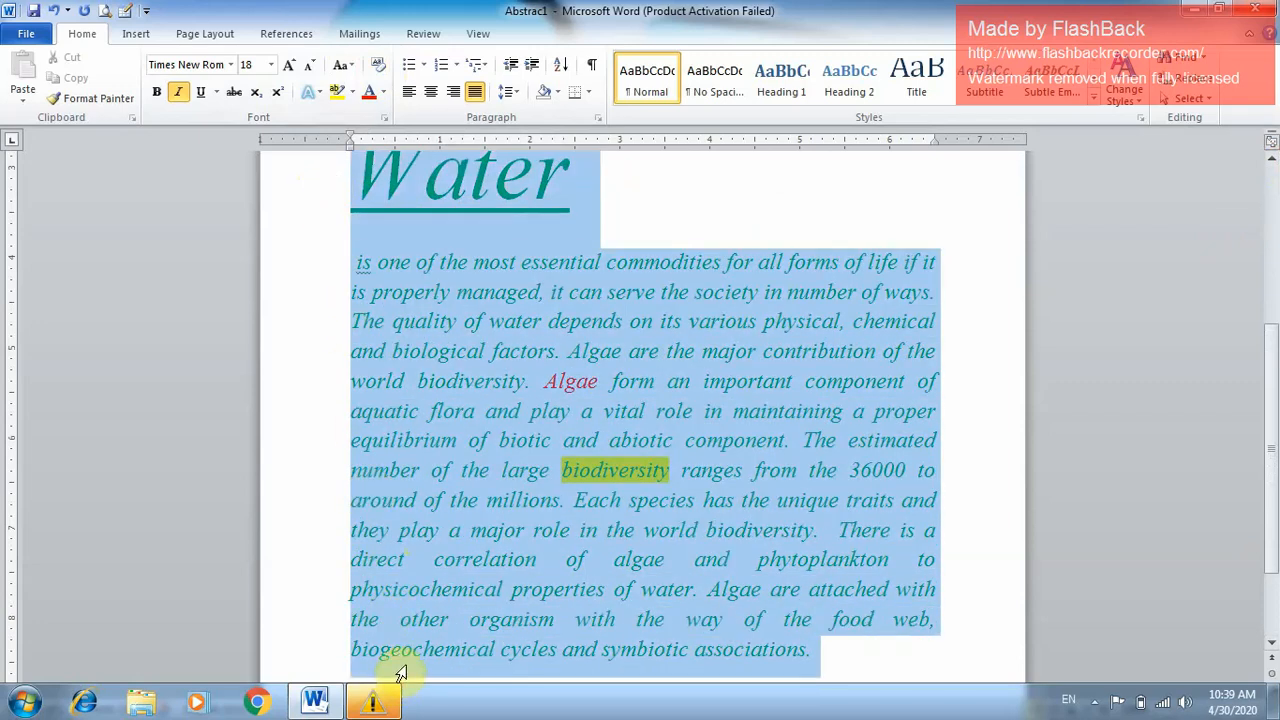
{"action": "left_click", "coordinate": [379, 65]}
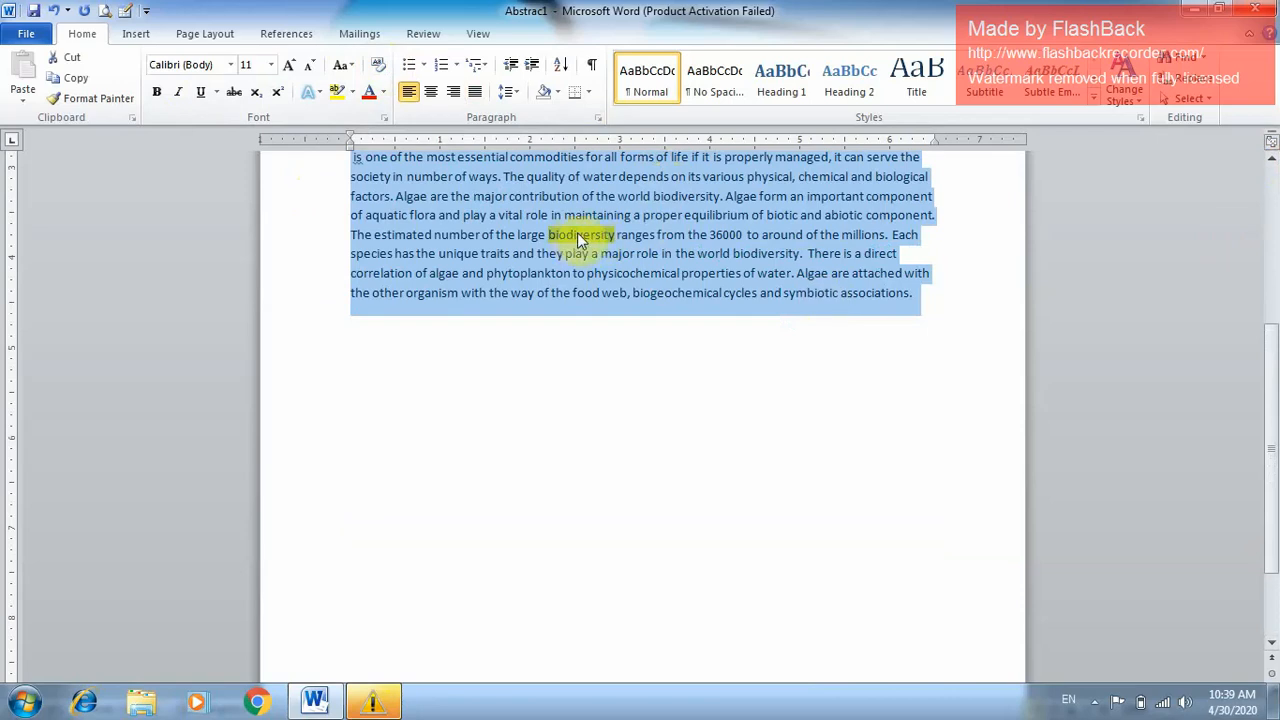
- Join the body paragraph onto the line "Water" so that both form one paragraph
{"action": "scroll", "coordinate": [1276, 185], "scroll_direction": "up", "scroll_amount": 5}
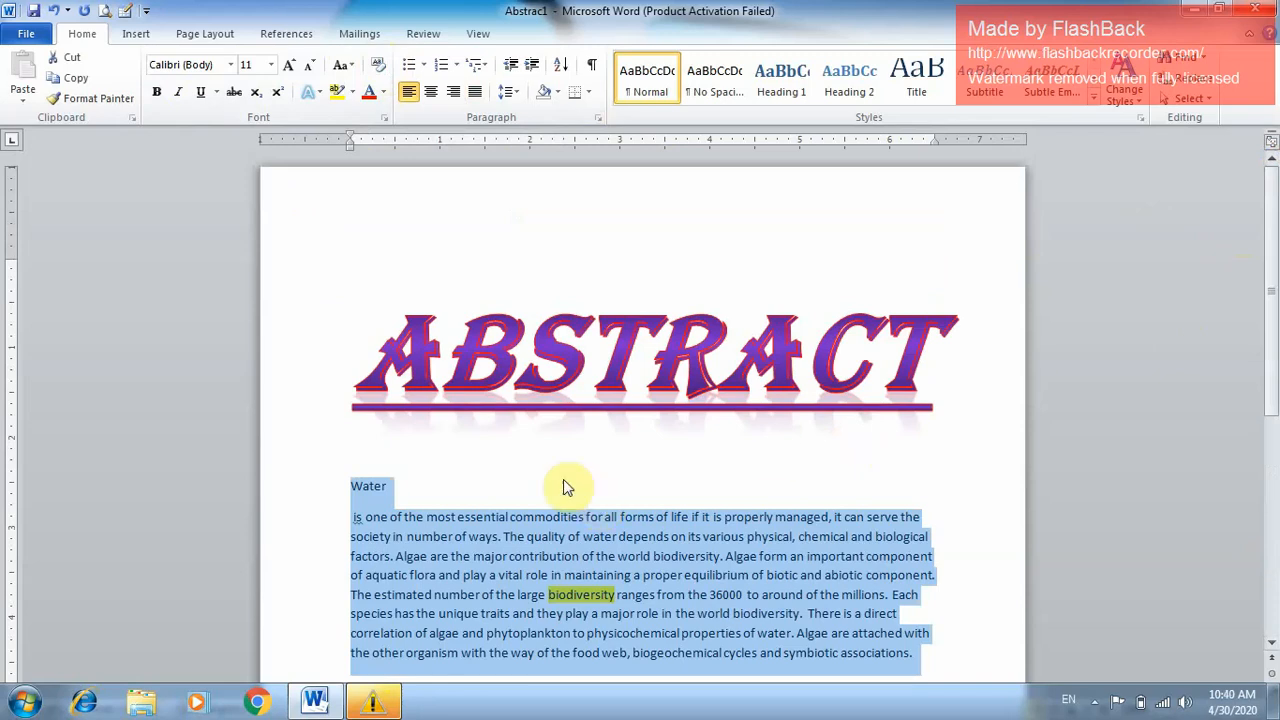
{"action": "left_click", "coordinate": [403, 487]}
{"action": "key", "text": "Delete"}
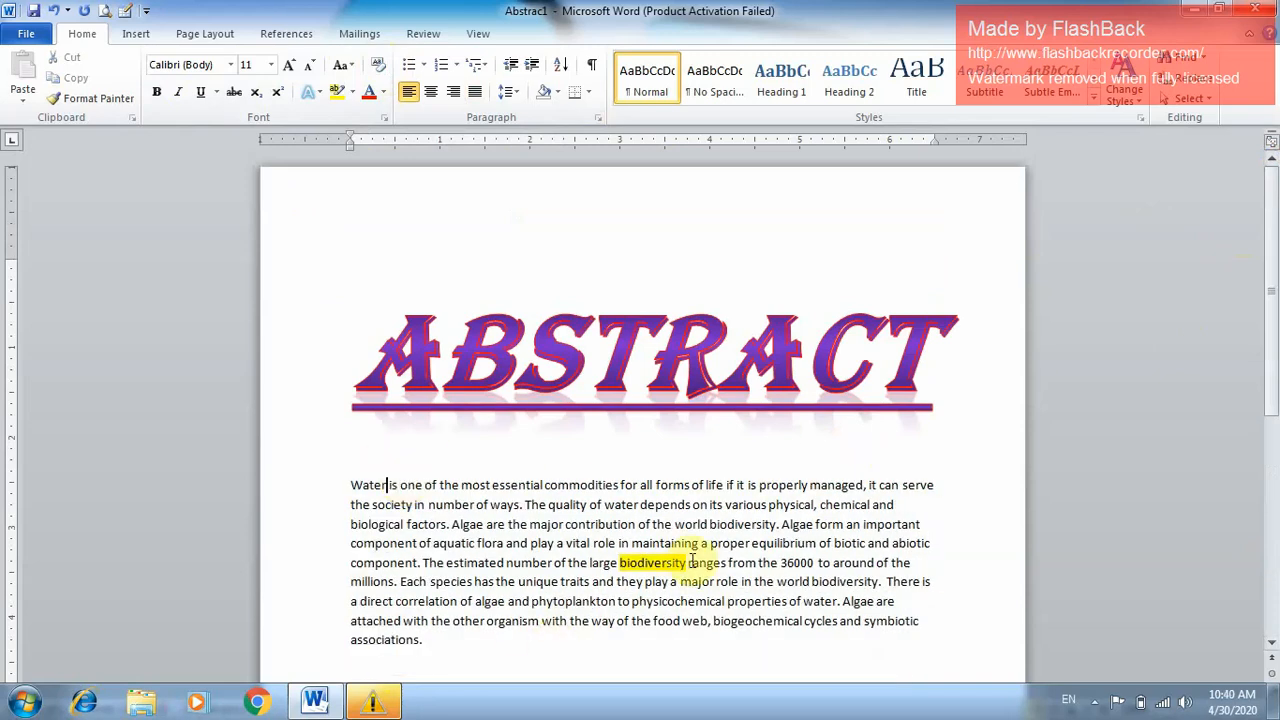
- Remove the highlight from the word "biodiversity" in the body paragraph by setting its highlight to No Color
{"action": "left_click_drag", "start_coordinate": [688, 565], "coordinate": [616, 565]}
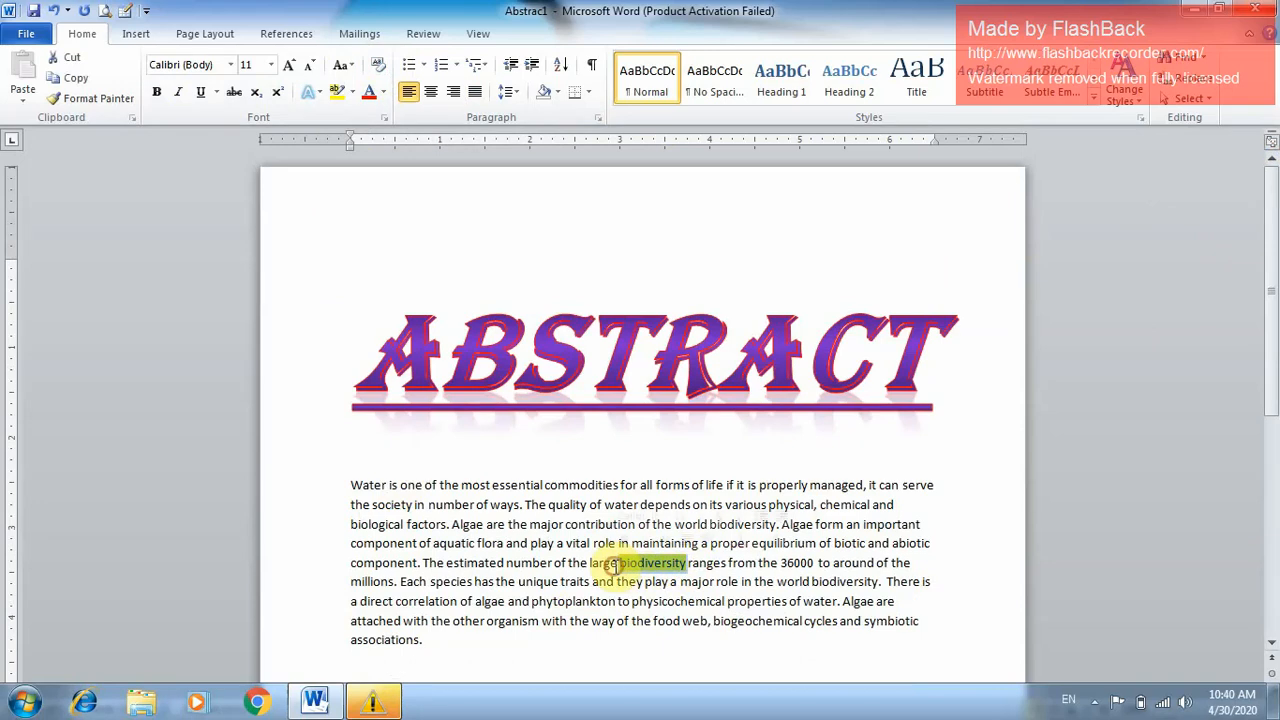
{"action": "left_click", "coordinate": [352, 91]}
{"action": "left_click", "coordinate": [368, 203]}
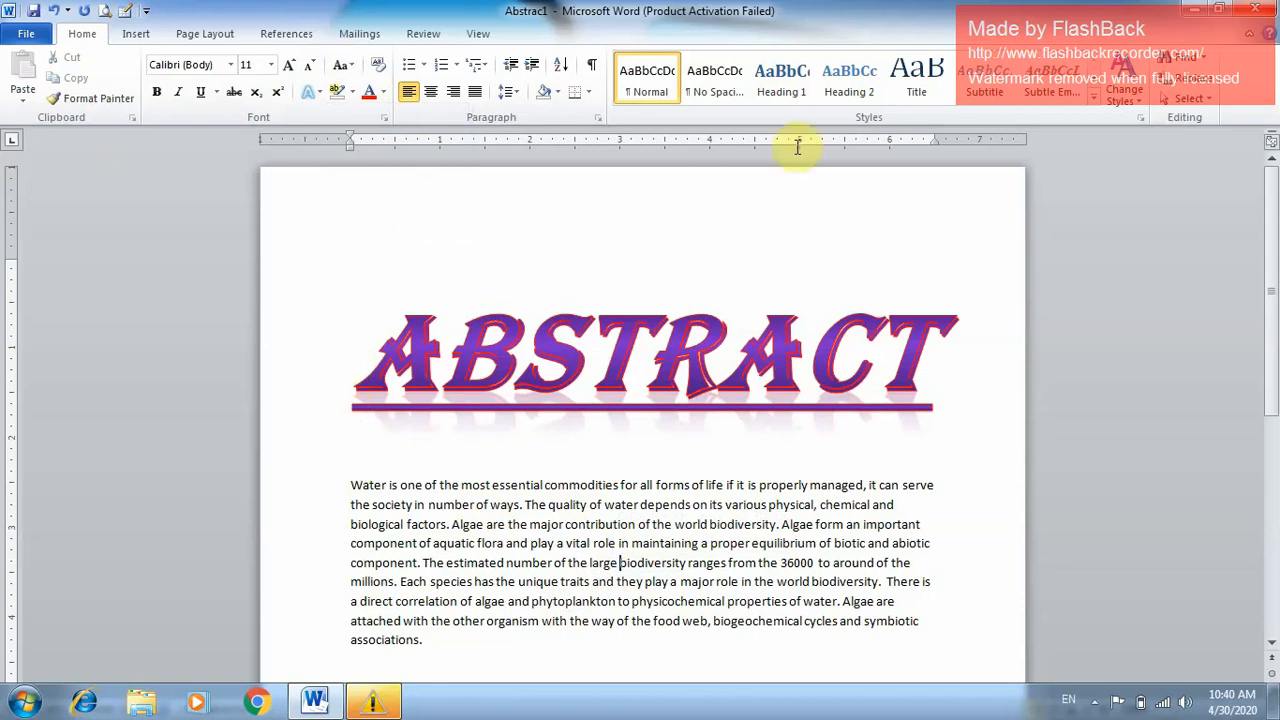
- Minimize the document window and dismiss the Windows warning dialog on the desktop
{"action": "left_click", "coordinate": [1191, 9]}
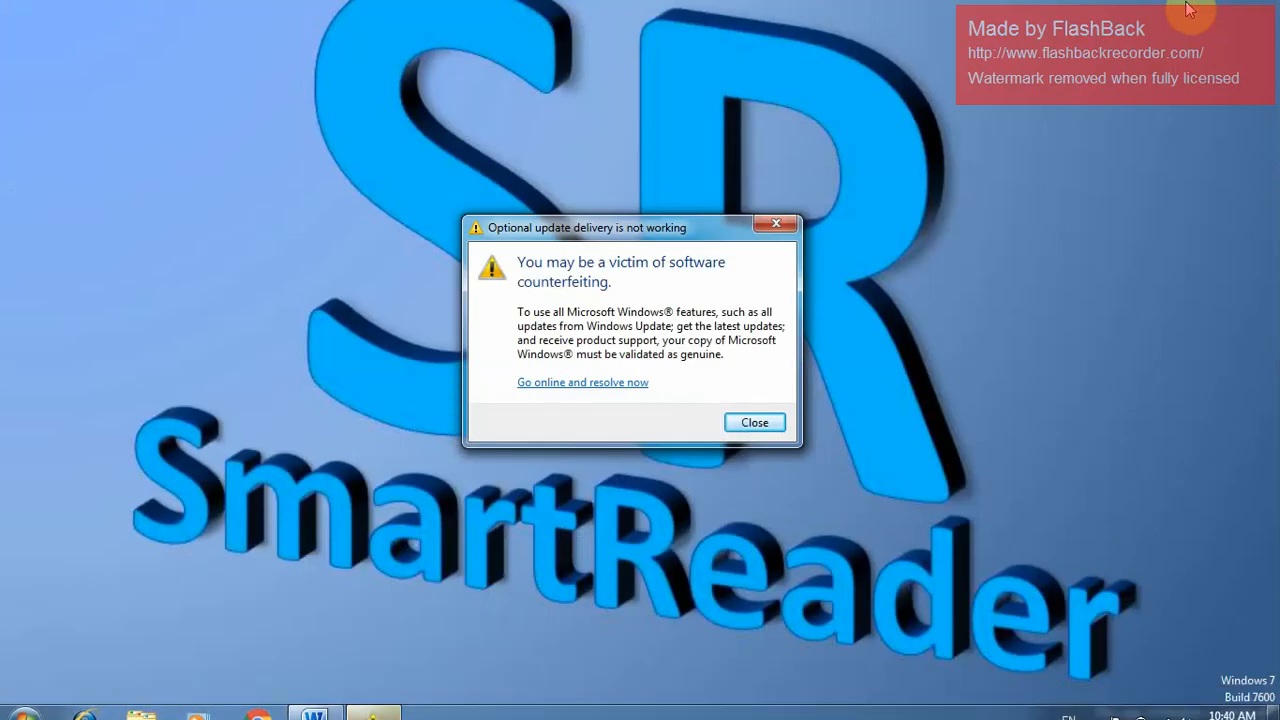
{"action": "left_click", "coordinate": [774, 227]}
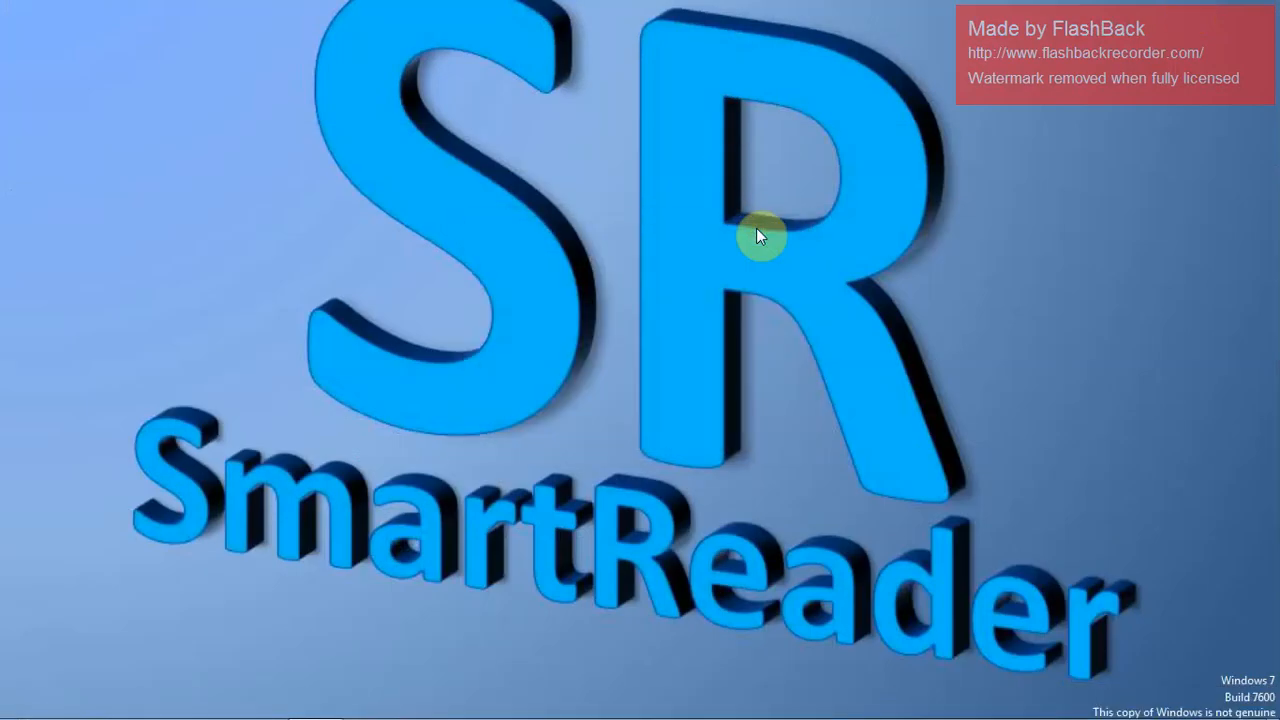